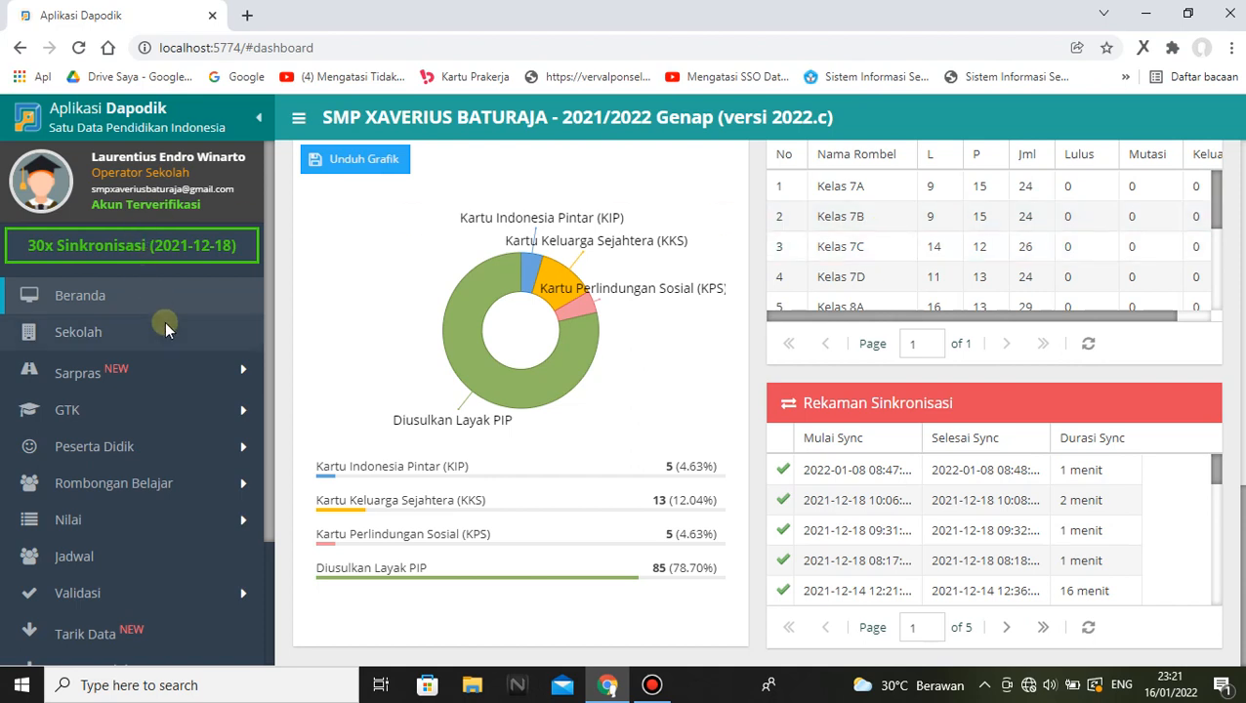
Run the local validation for Sarpras, Peserta Didik, GTK, Rombongan Belajar & Jadwal, Pembelajaran, Nilai and Referensi as well as Sekolah.
{"action": "scroll", "coordinate": [240, 325], "scroll_direction": "down", "scroll_amount": 1}
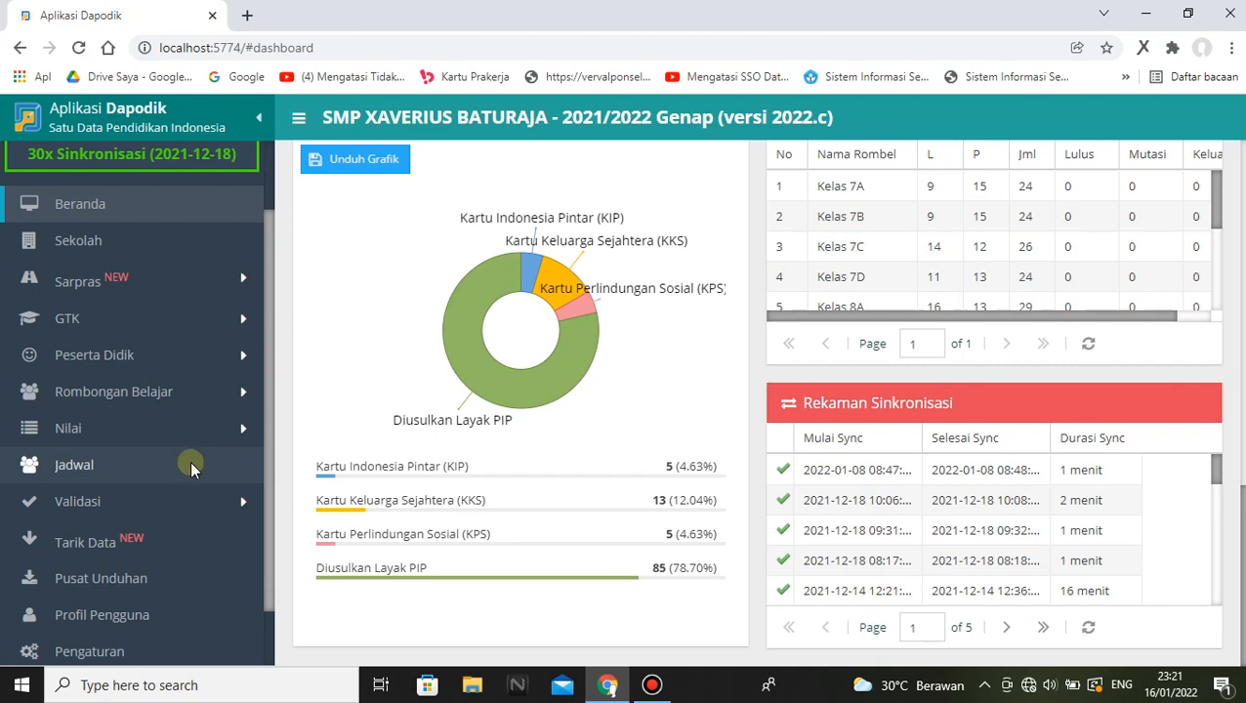
{"action": "left_click", "coordinate": [184, 503]}
{"action": "left_click", "coordinate": [157, 532]}
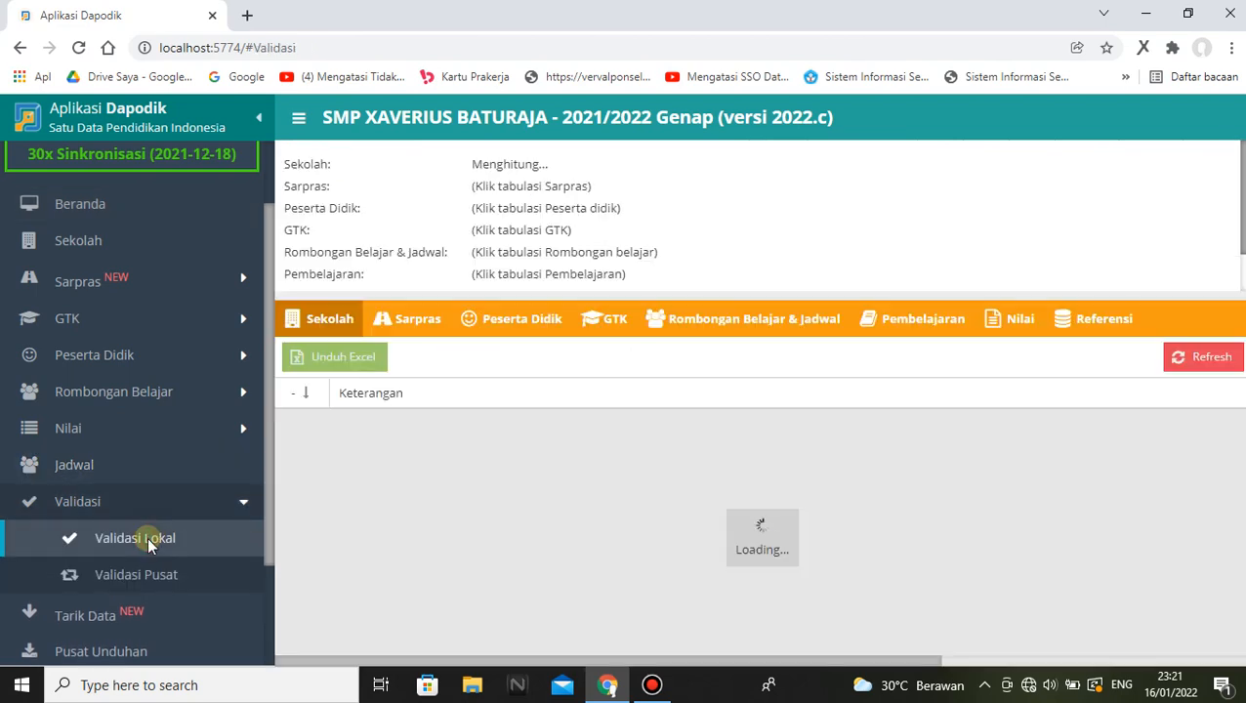
{"action": "left_click", "coordinate": [408, 328]}
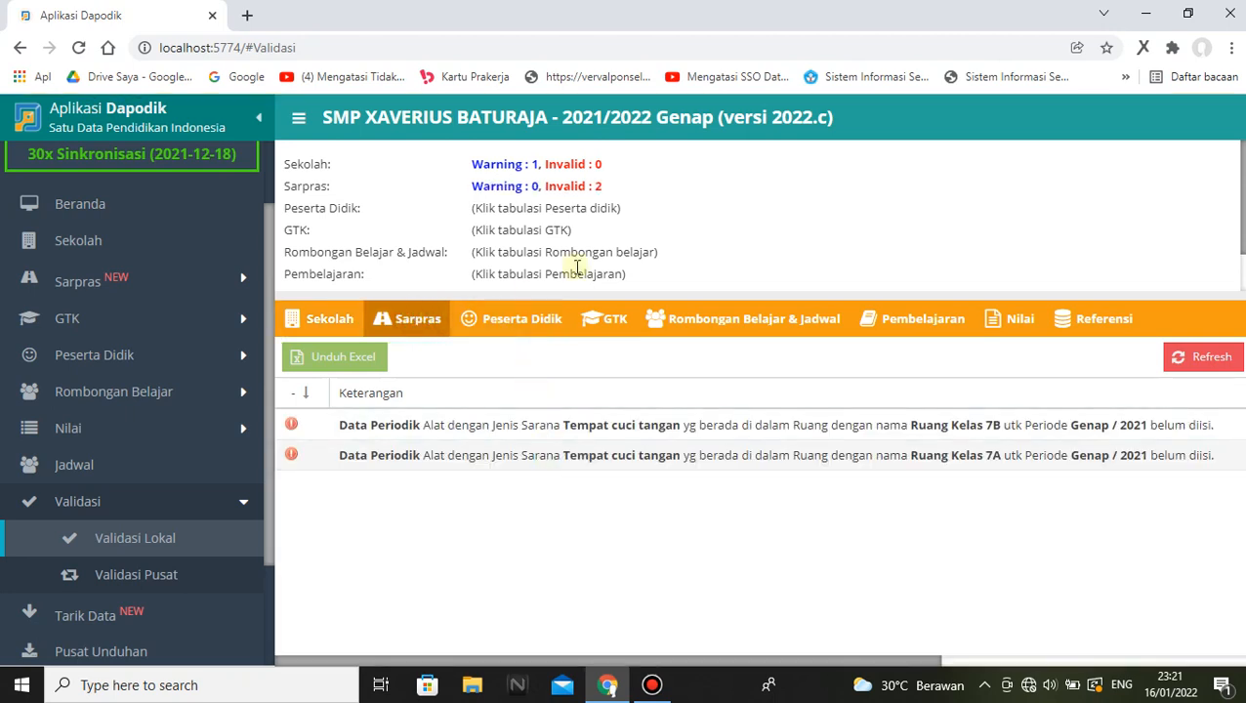
{"action": "left_click", "coordinate": [537, 324]}
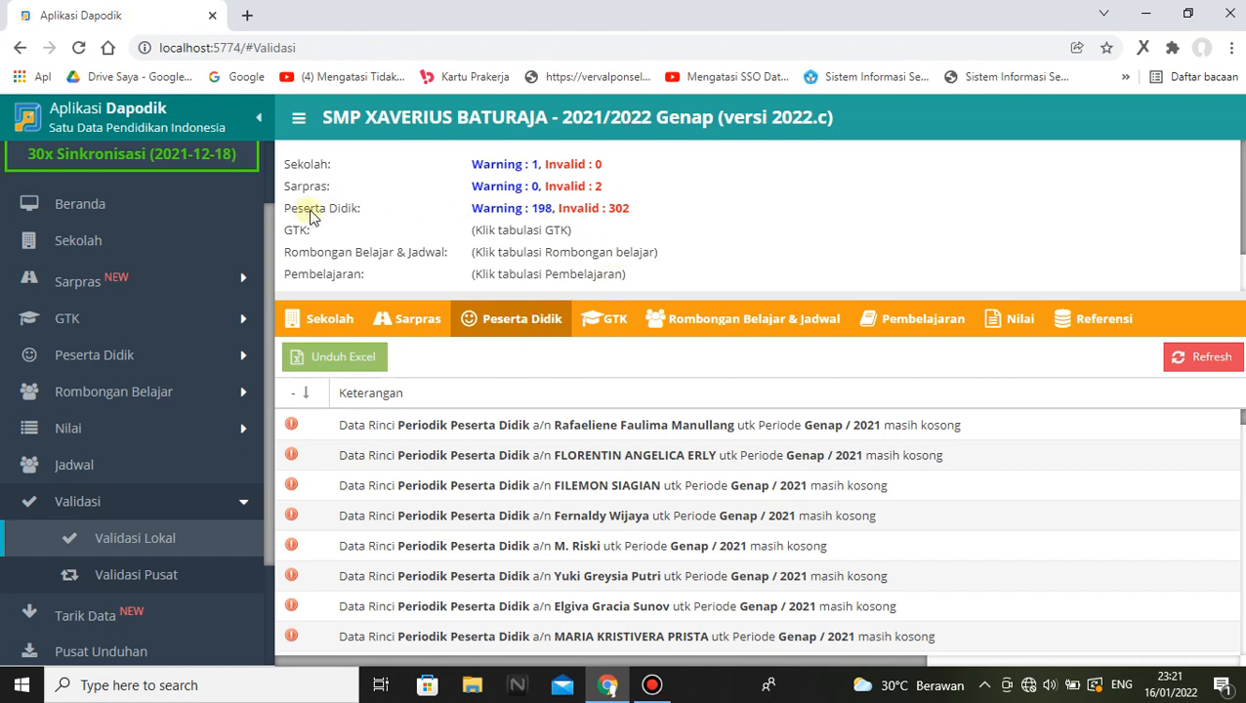
{"action": "left_click", "coordinate": [622, 323]}
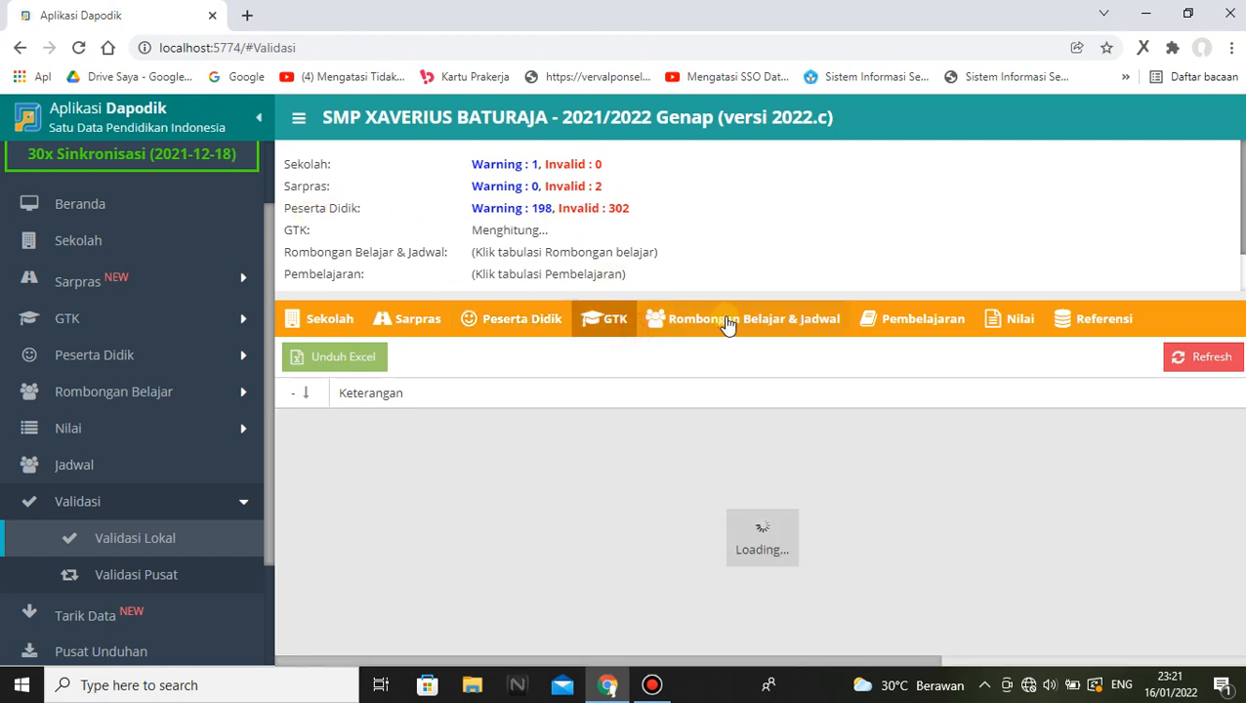
{"action": "left_click", "coordinate": [728, 322]}
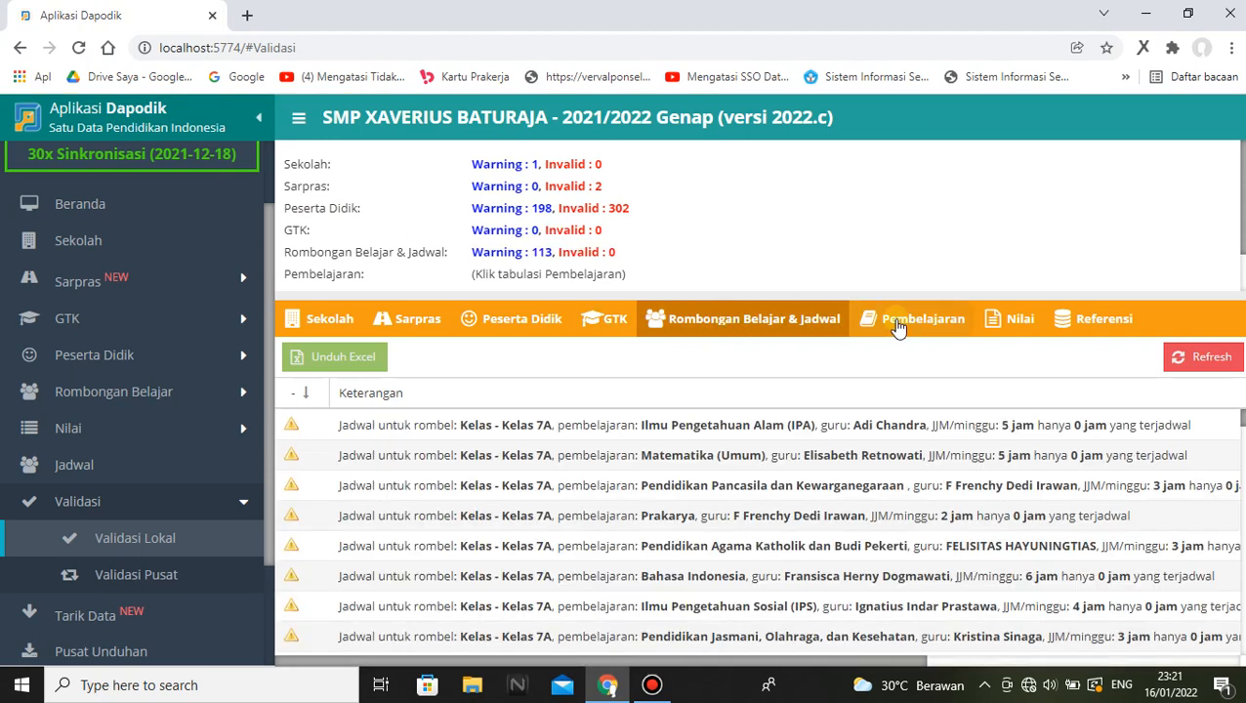
{"action": "left_click", "coordinate": [898, 329]}
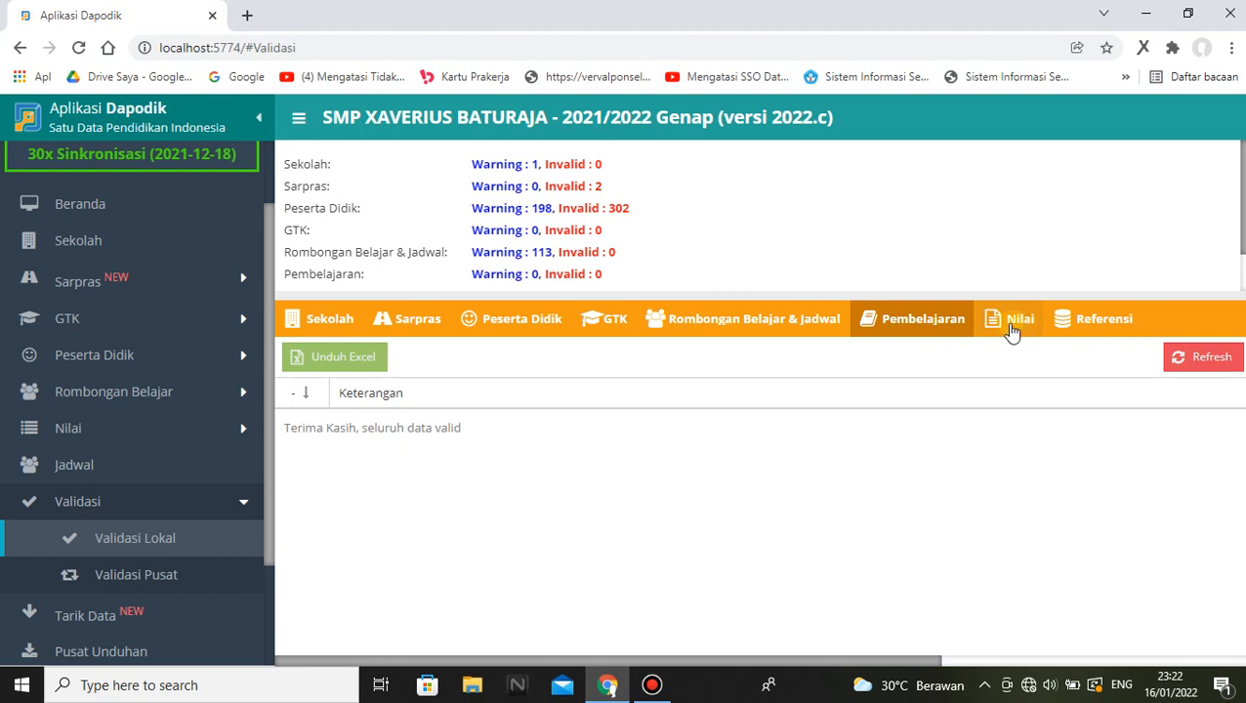
{"action": "left_click", "coordinate": [1012, 332]}
{"action": "left_click", "coordinate": [1098, 327]}
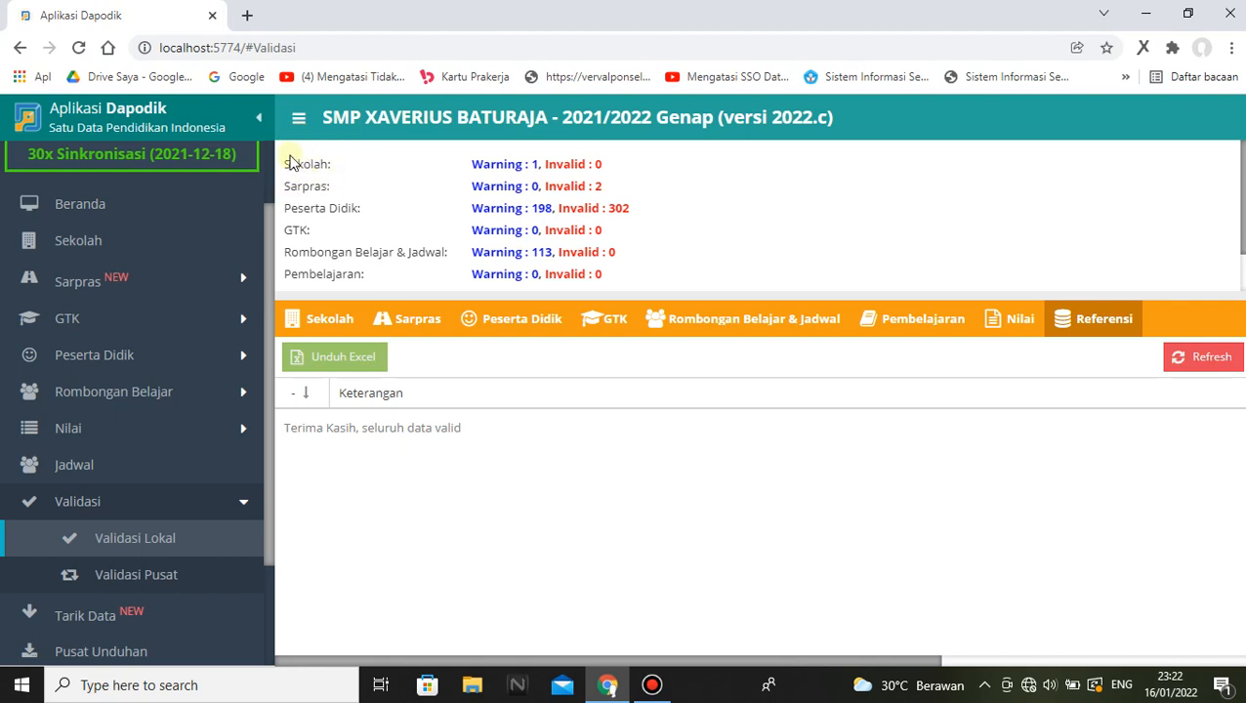
Review the local validation messages for Sekolah and the invalid entries for Sarpras.
{"action": "left_click", "coordinate": [330, 329]}
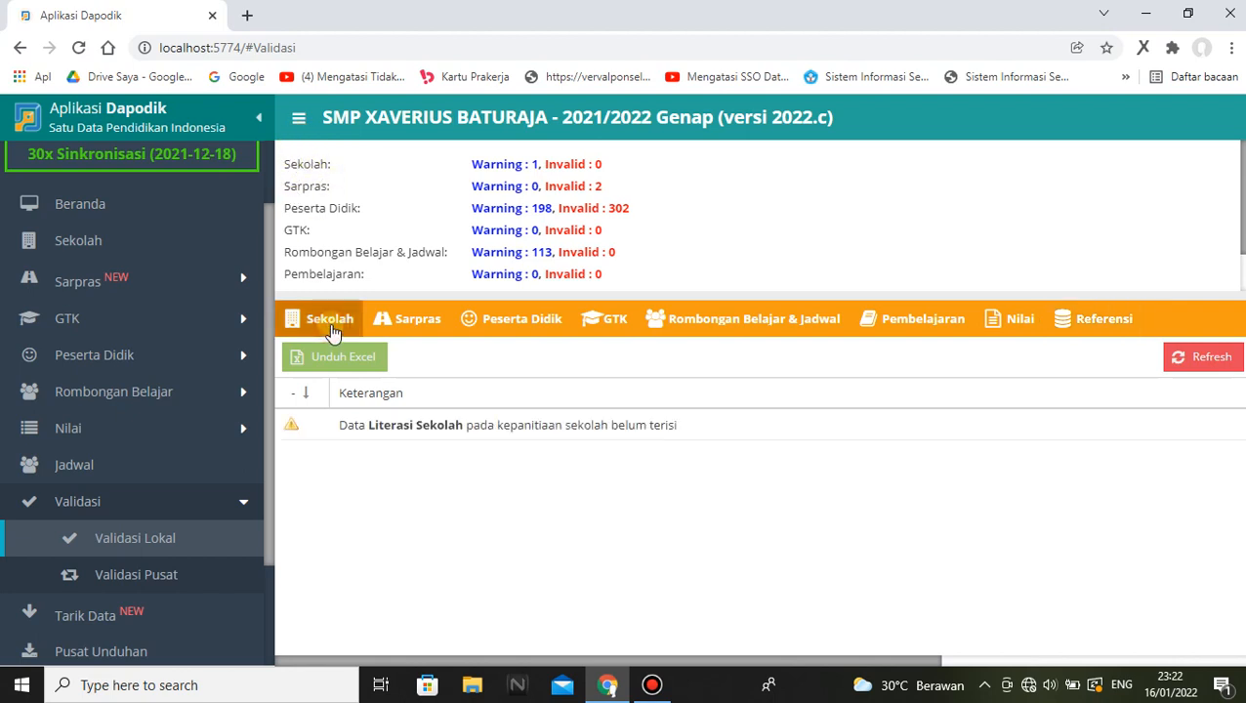
{"action": "left_click", "coordinate": [415, 319]}
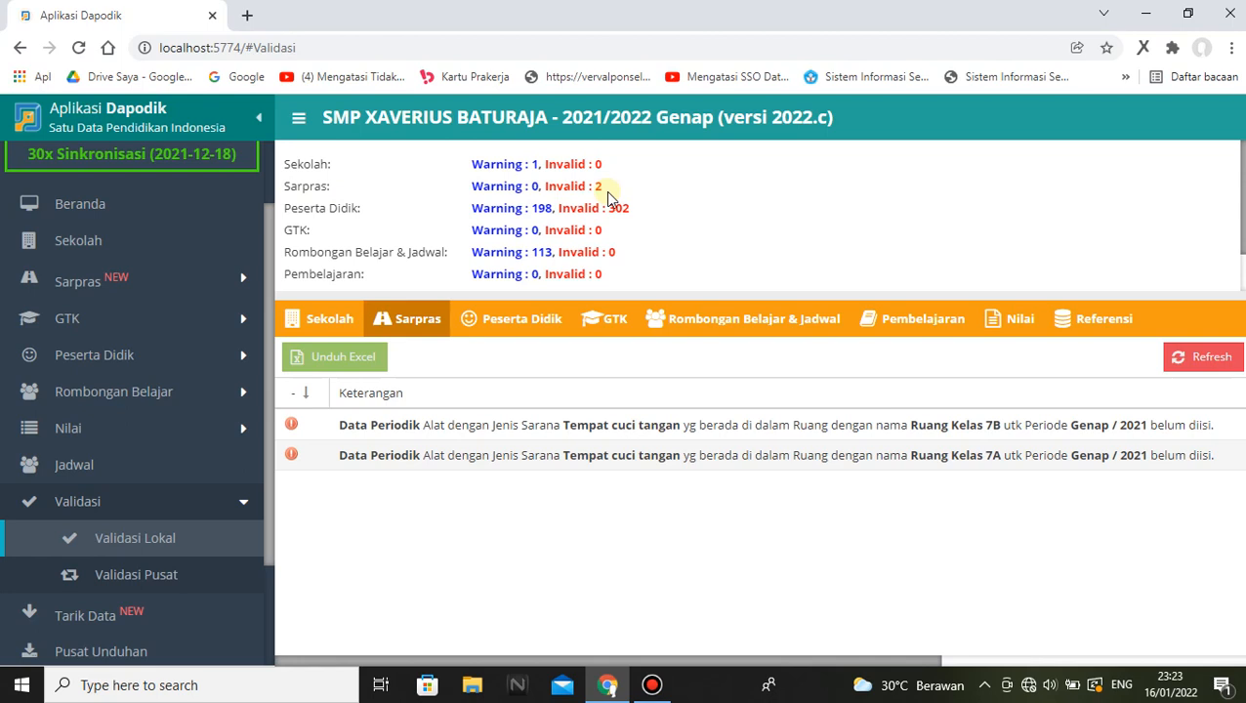
{"action": "left_click_drag", "start_coordinate": [592, 186], "coordinate": [606, 186]}
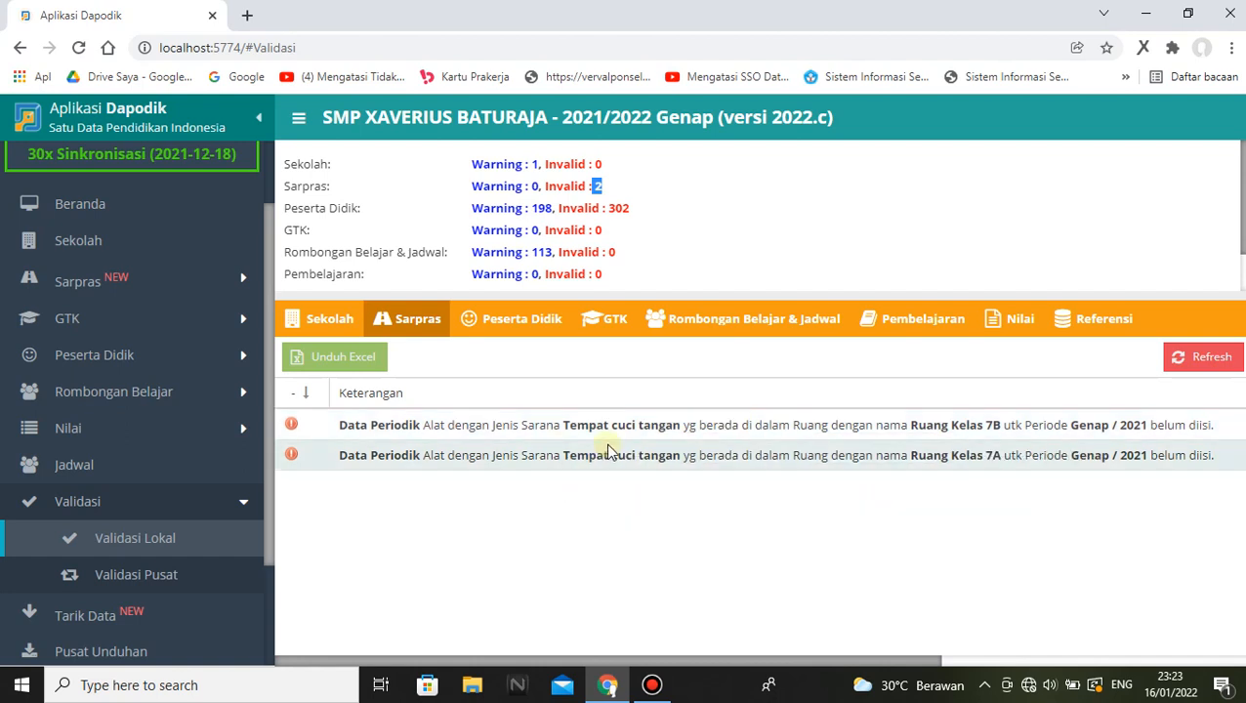
{"action": "left_click", "coordinate": [674, 189]}
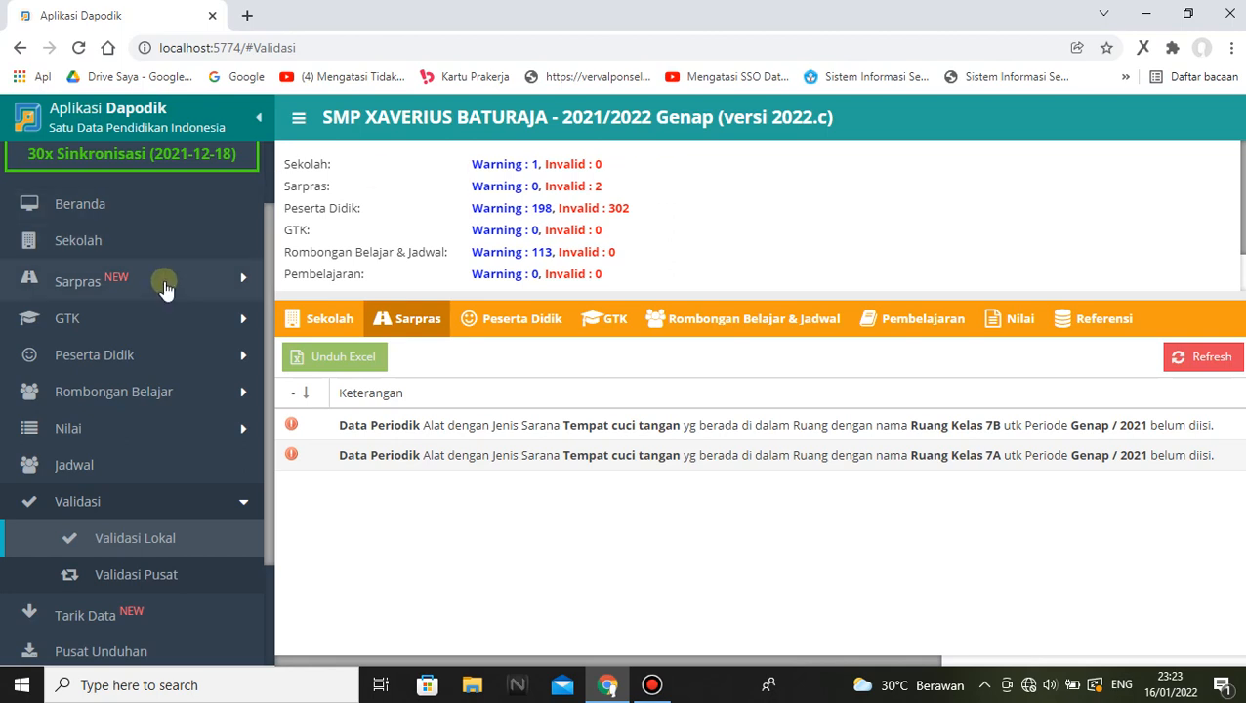
Copy the previous semester's periodic data with Salin Data Periodik from the Tanah & Bangunan land records.
{"action": "left_click", "coordinate": [78, 283]}
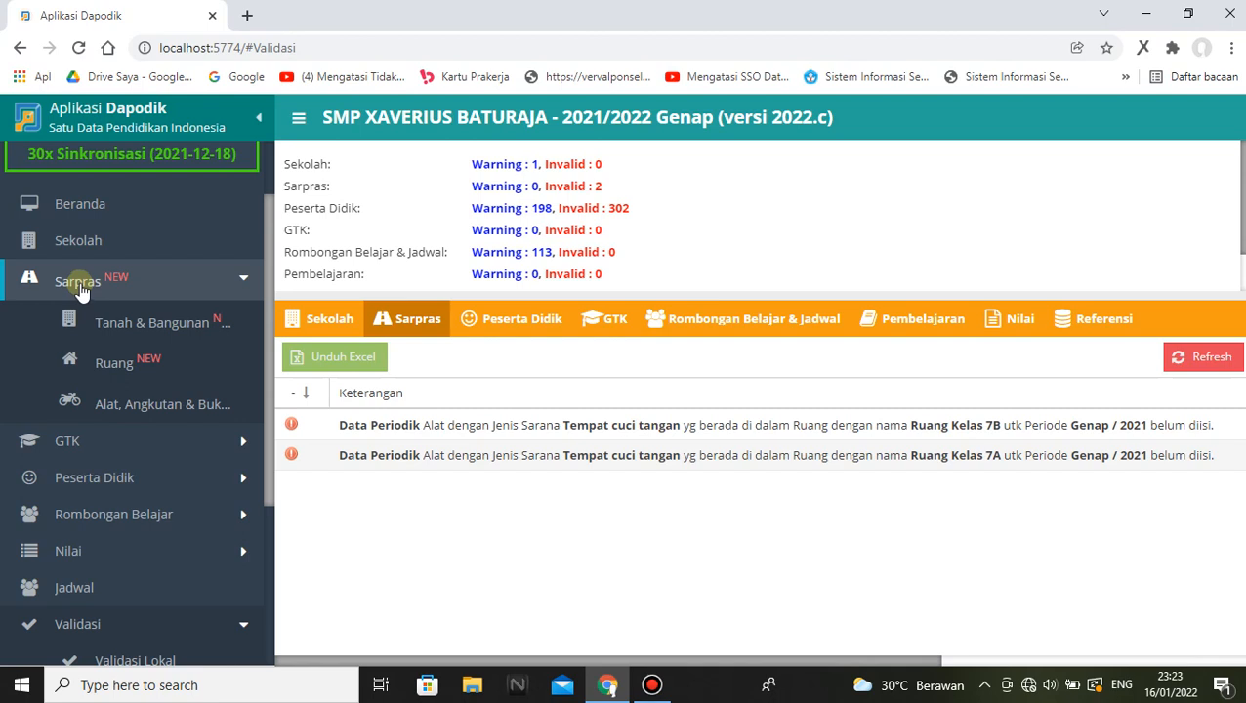
{"action": "left_click", "coordinate": [143, 330]}
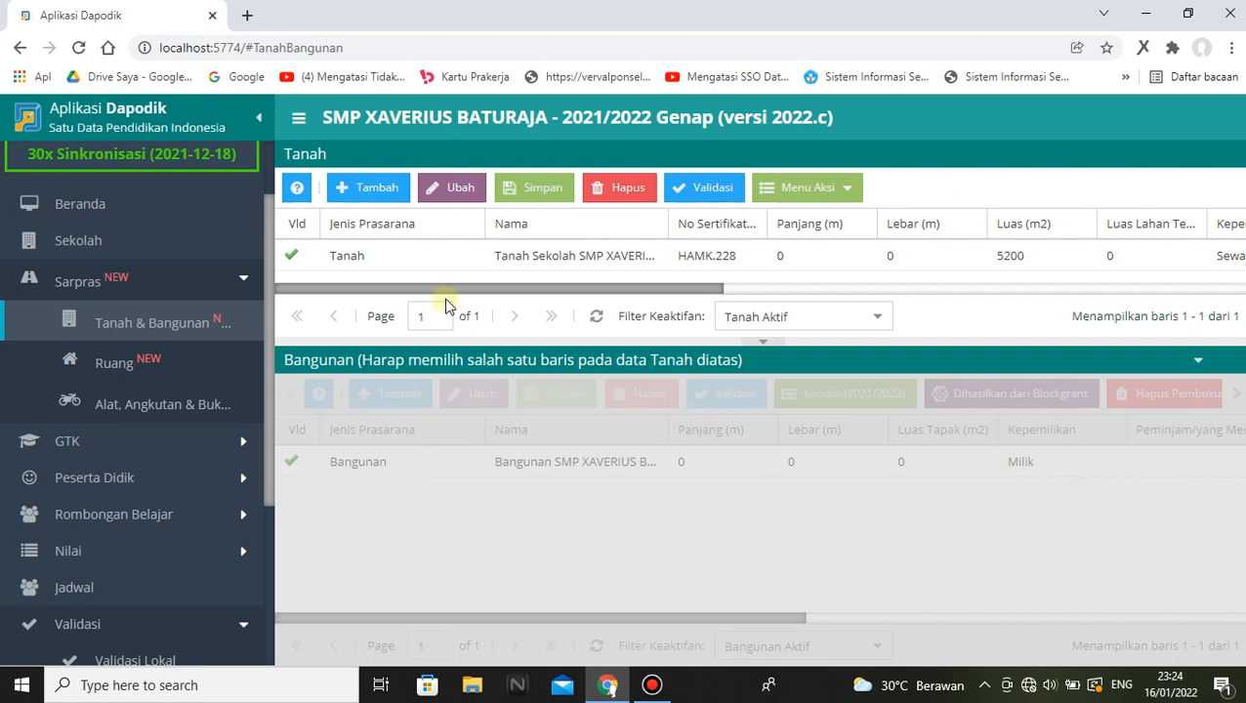
{"action": "left_click", "coordinate": [420, 286]}
{"action": "left_click", "coordinate": [849, 189]}
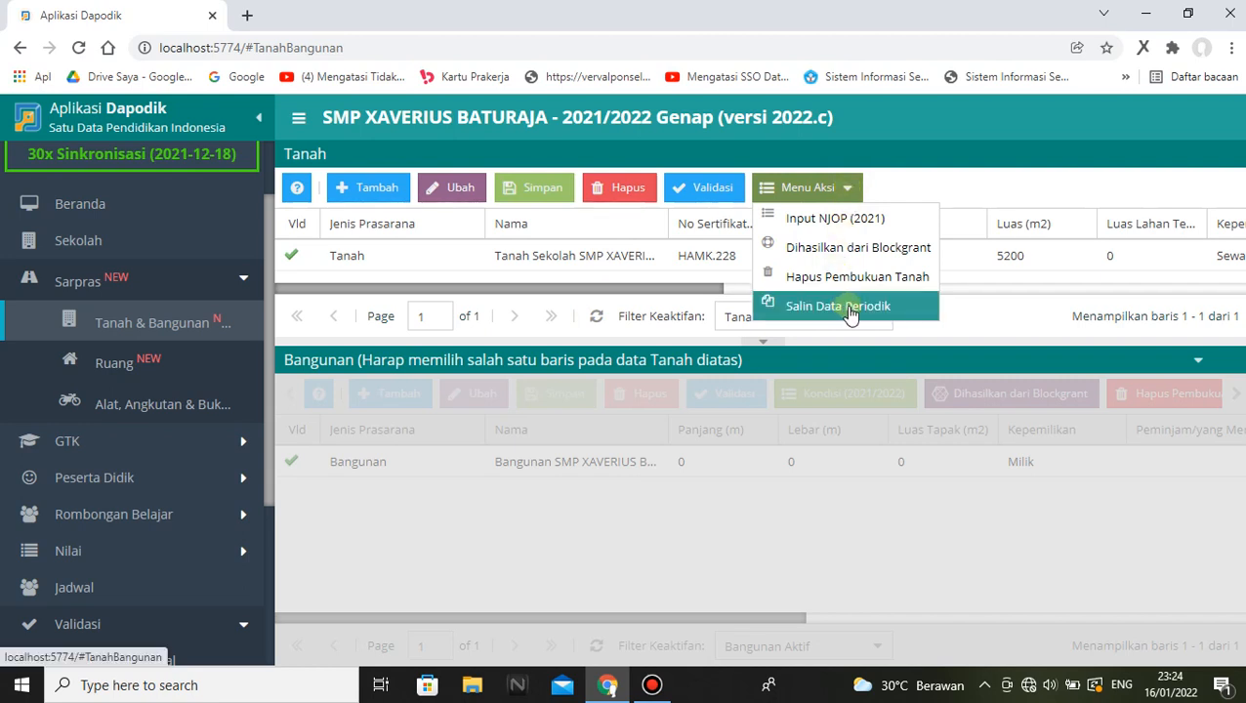
{"action": "left_click", "coordinate": [846, 306]}
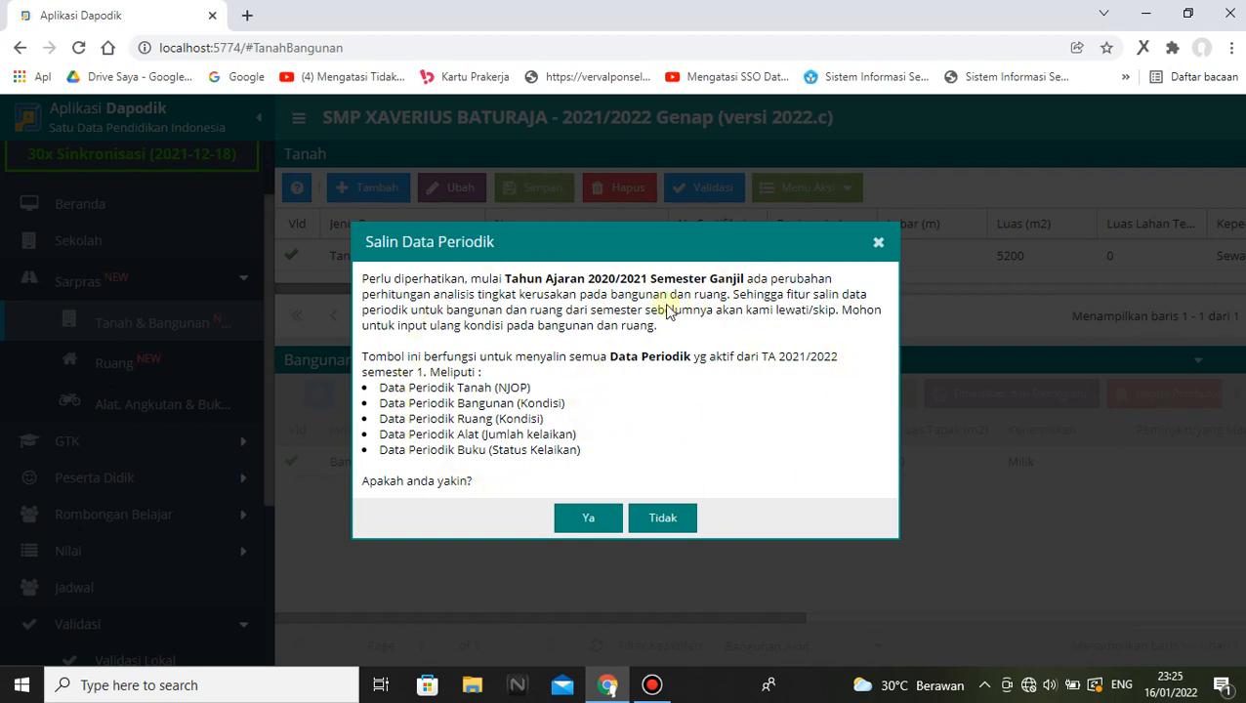
{"action": "left_click", "coordinate": [581, 526]}
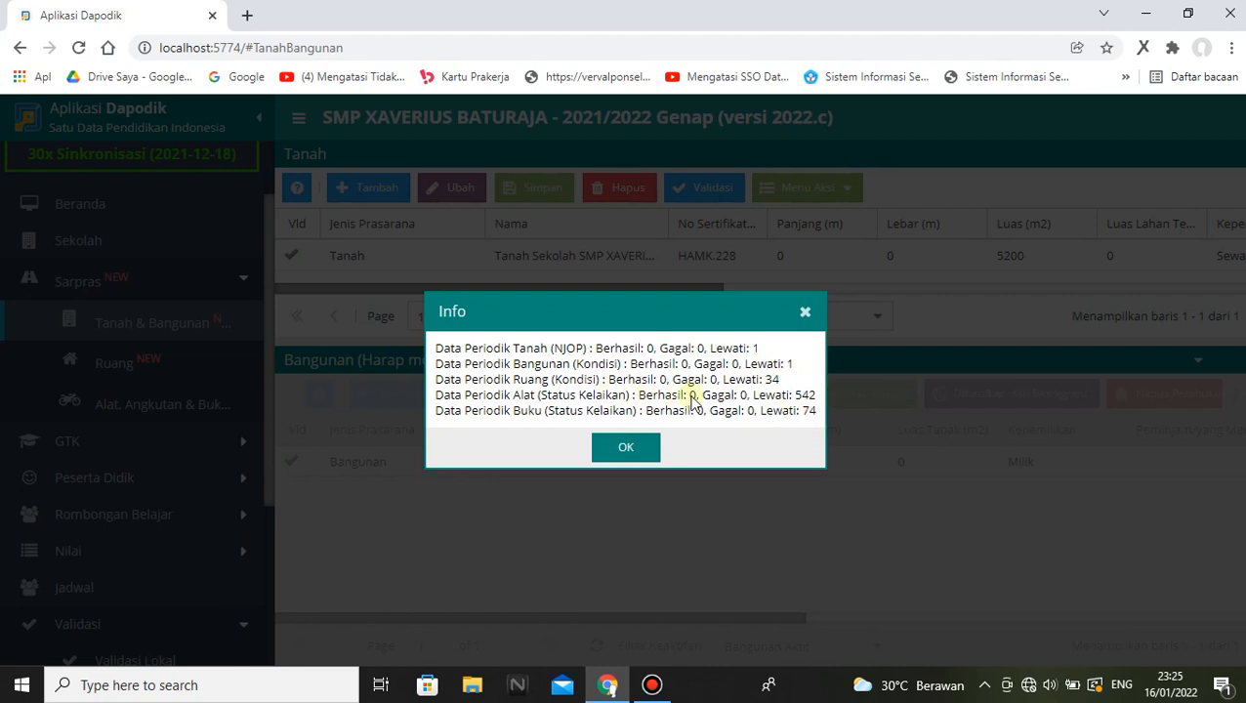
{"action": "left_click", "coordinate": [628, 447]}
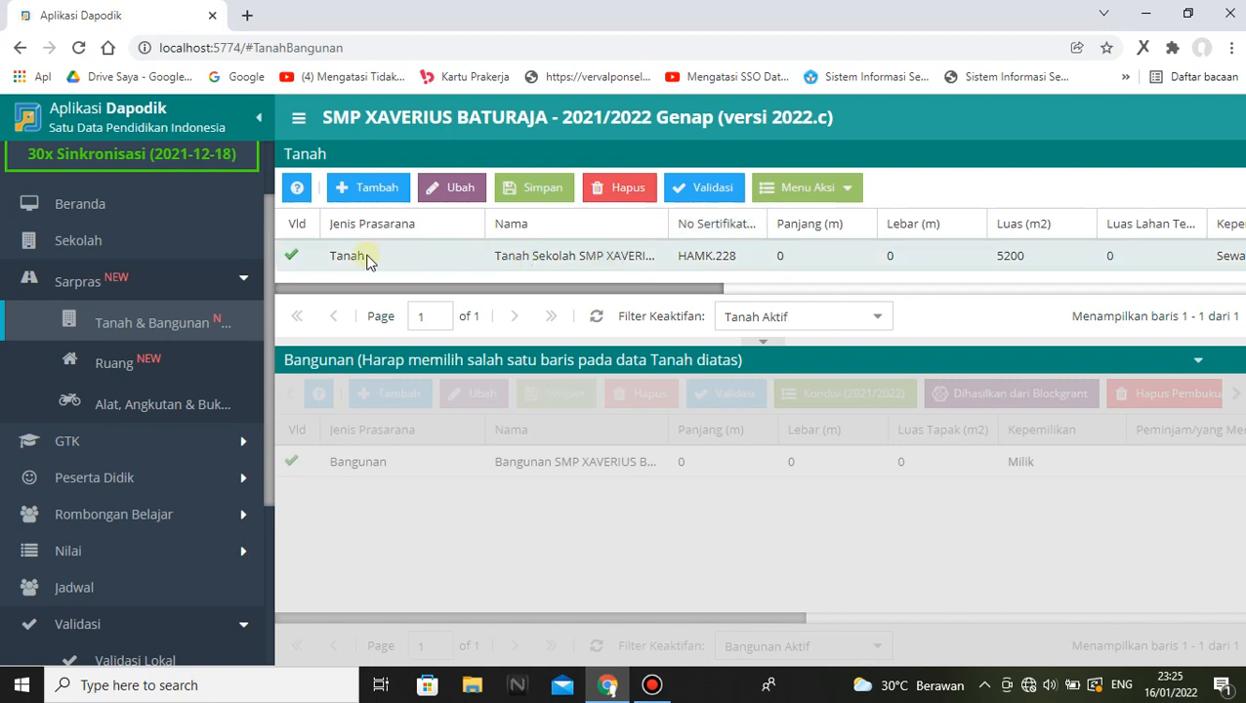
{"action": "left_click", "coordinate": [764, 348]}
{"action": "left_click", "coordinate": [763, 639]}
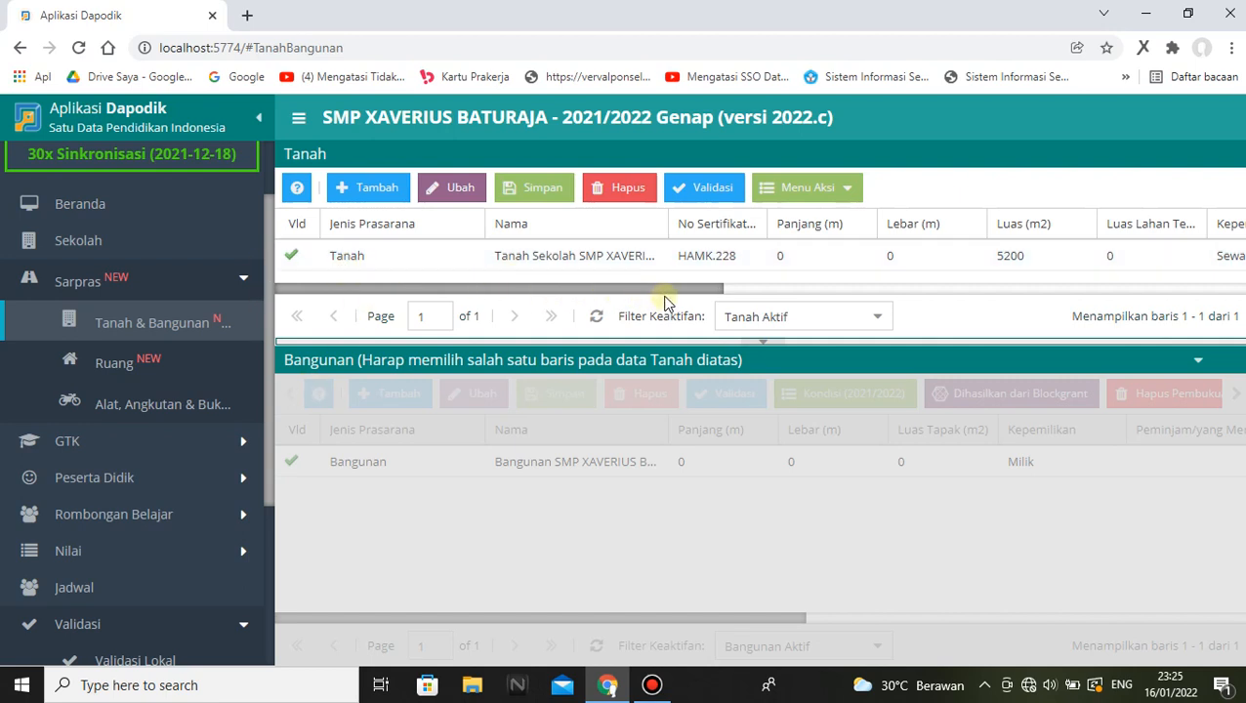
{"action": "left_click", "coordinate": [636, 286]}
{"action": "left_click", "coordinate": [920, 197]}
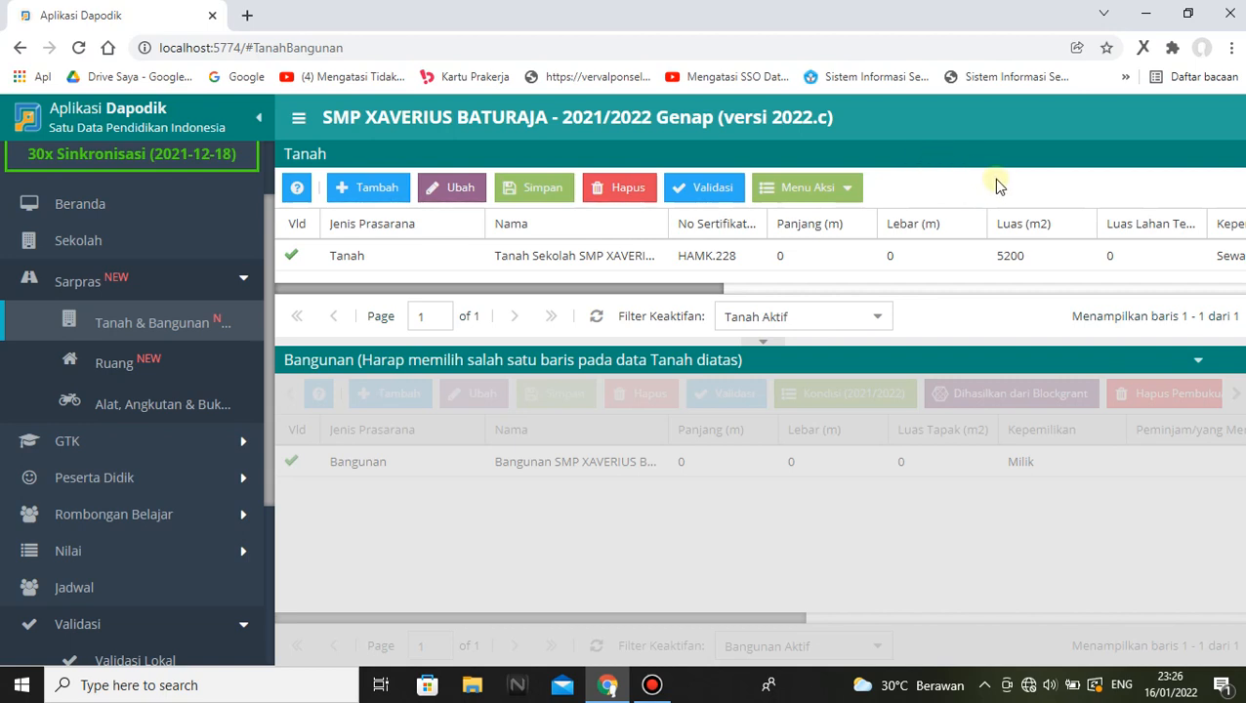
{"action": "left_click", "coordinate": [852, 187]}
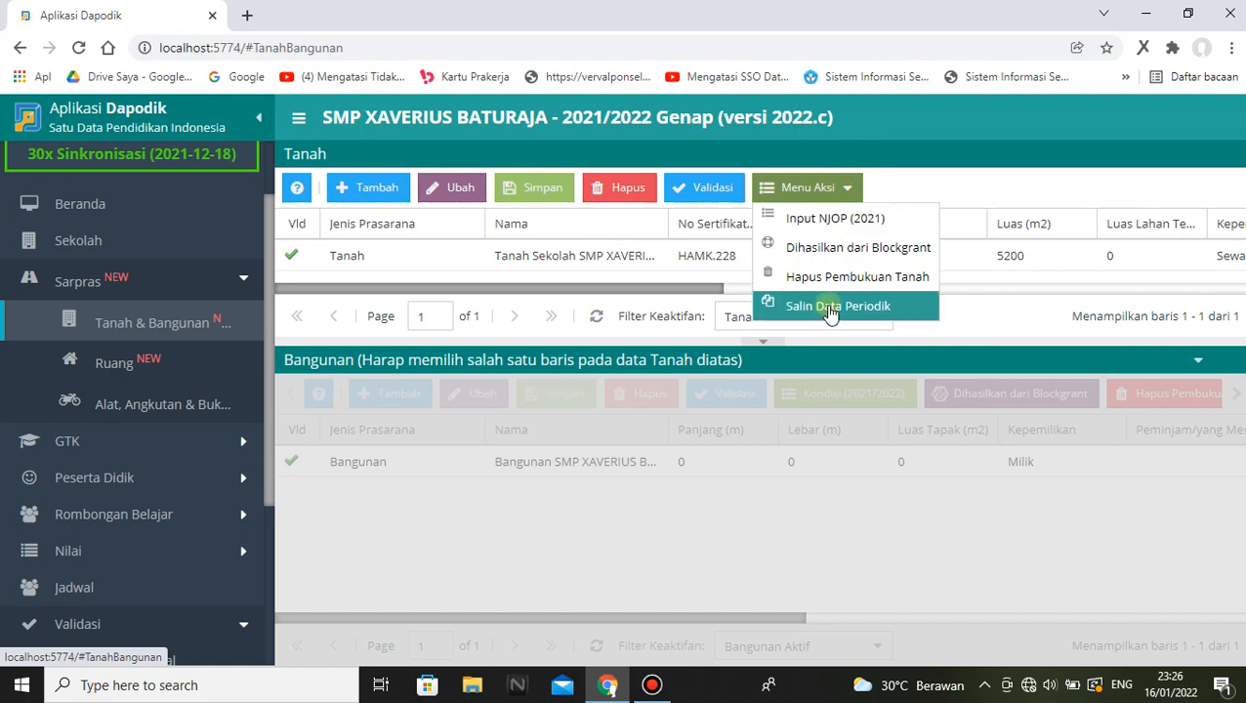
{"action": "left_click", "coordinate": [901, 186]}
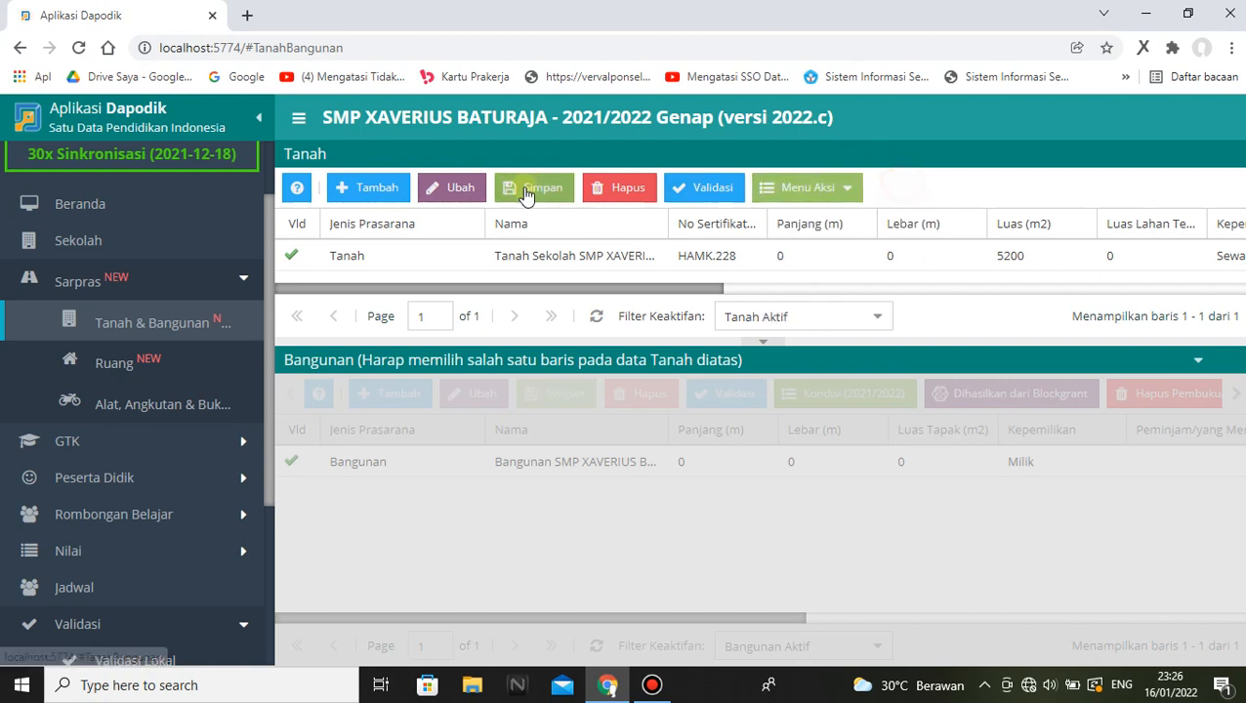
{"action": "left_click", "coordinate": [767, 345]}
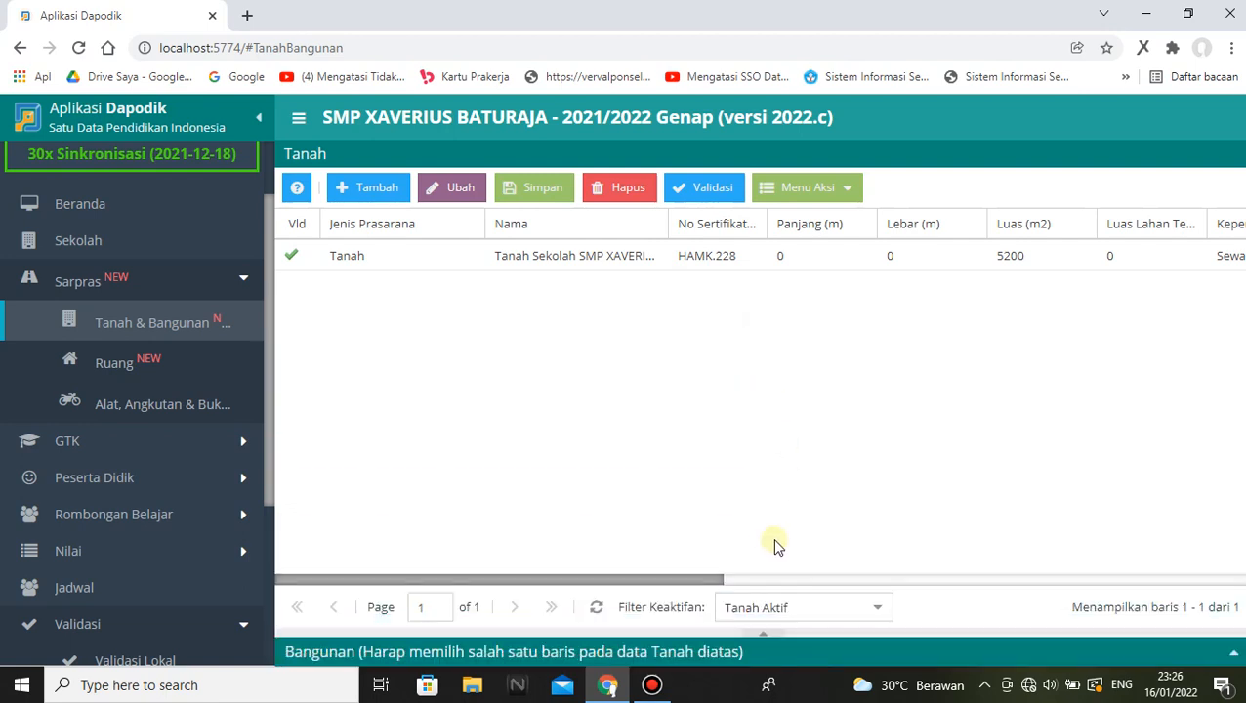
{"action": "left_click", "coordinate": [766, 630]}
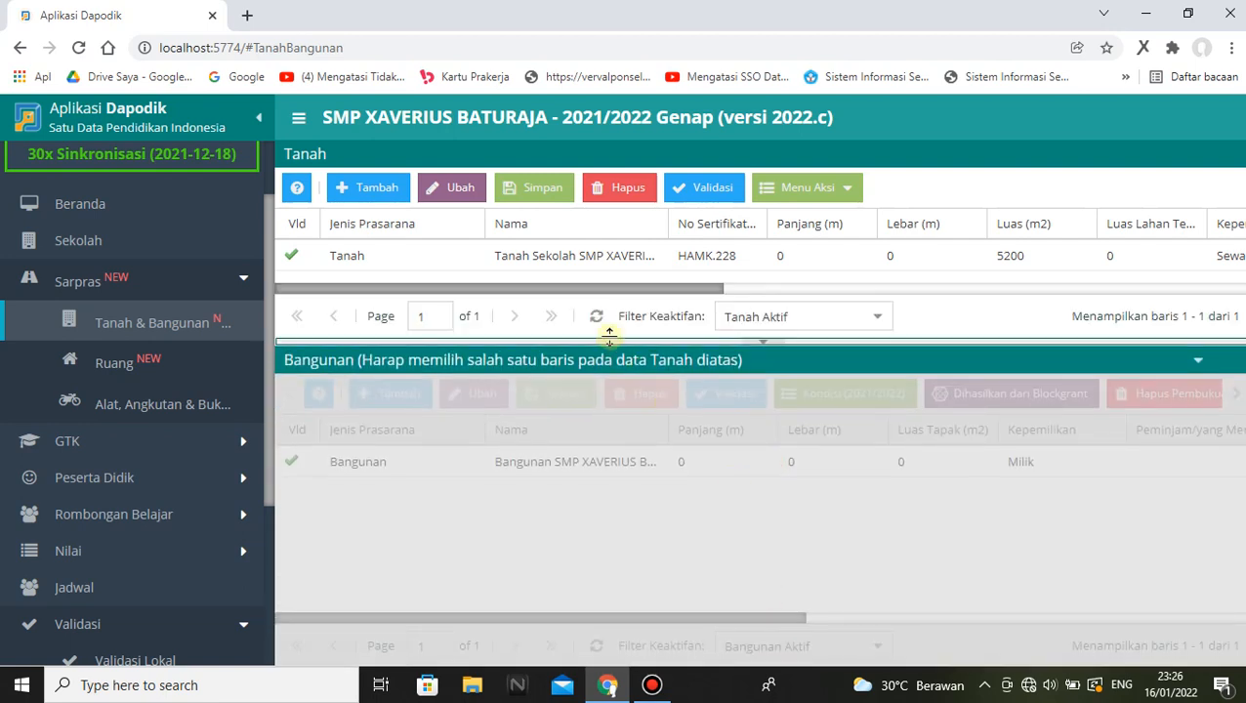
Display the buildings on the SMP XAVERIUS BATURAJA school land record and check the computer's available network connections.
{"action": "left_click", "coordinate": [559, 262]}
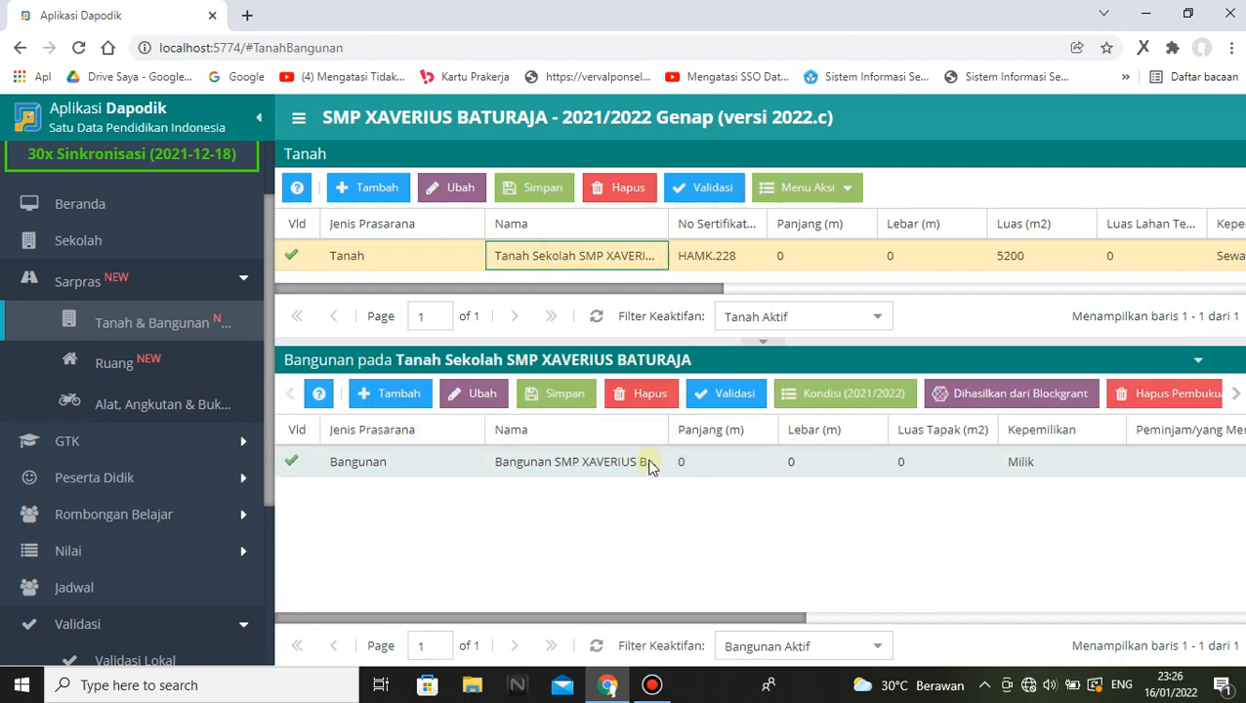
{"action": "left_click_drag", "start_coordinate": [651, 618], "coordinate": [593, 634]}
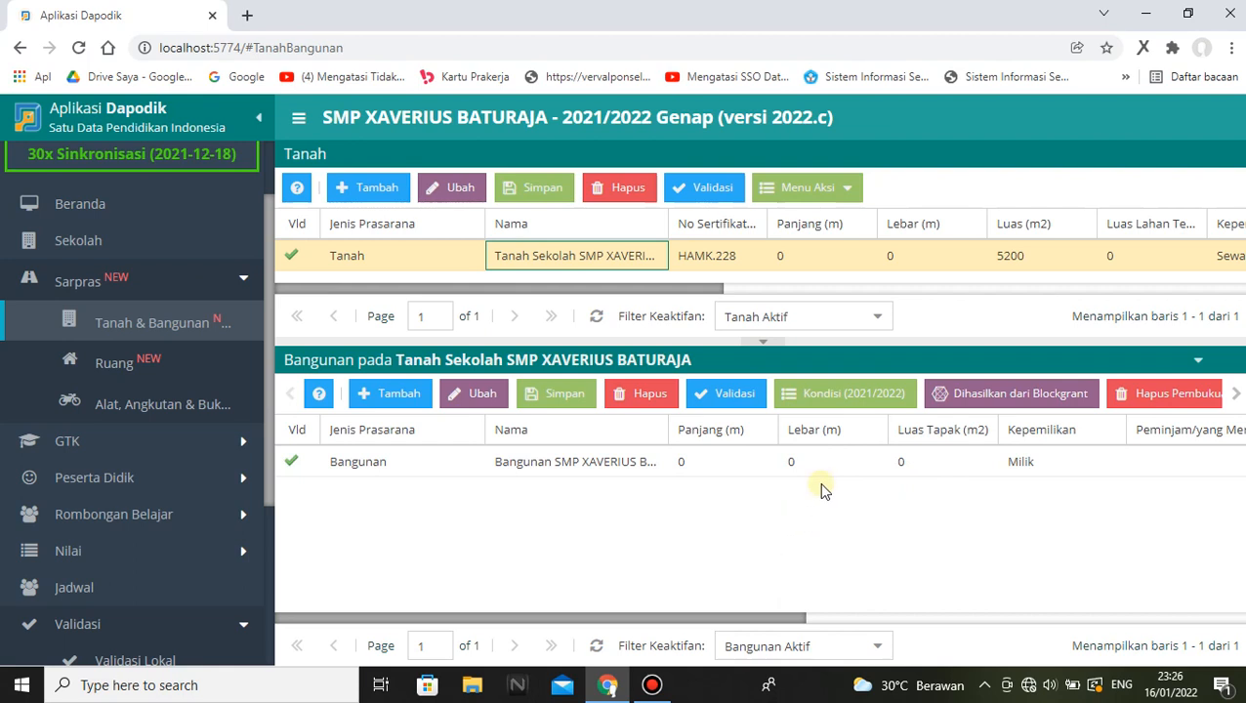
{"action": "left_click_drag", "start_coordinate": [711, 619], "coordinate": [595, 624]}
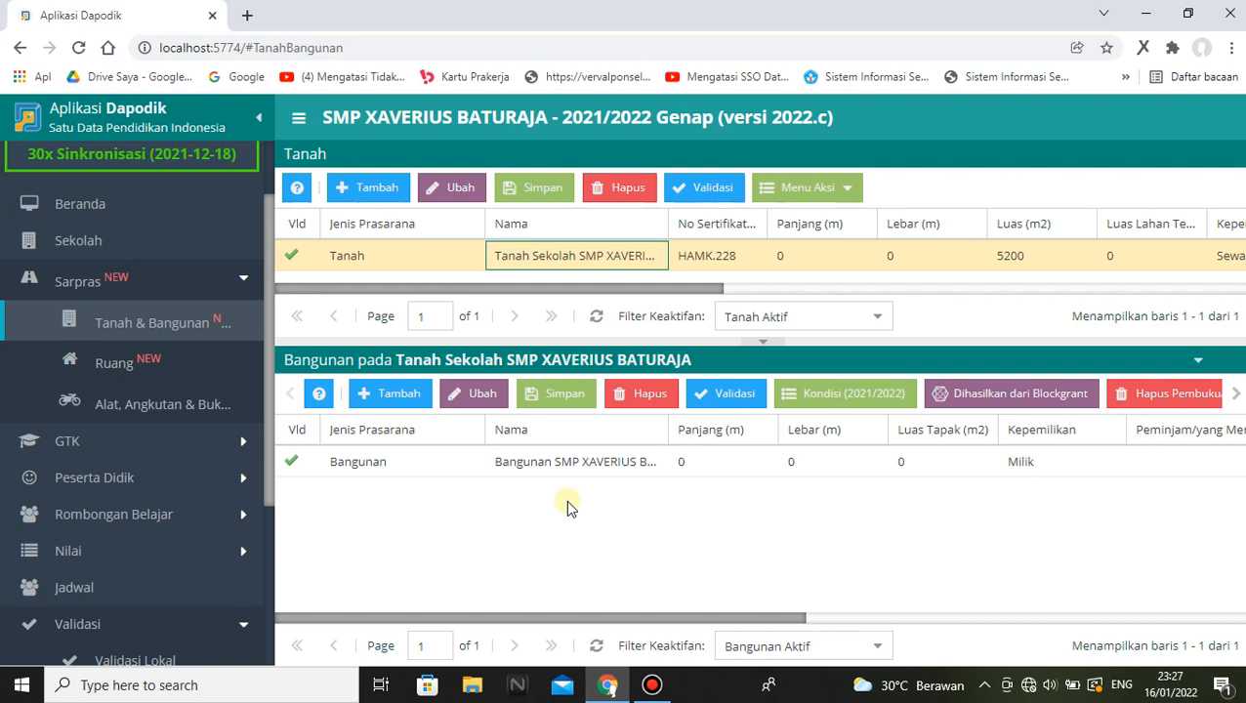
{"action": "left_click", "coordinate": [1028, 685]}
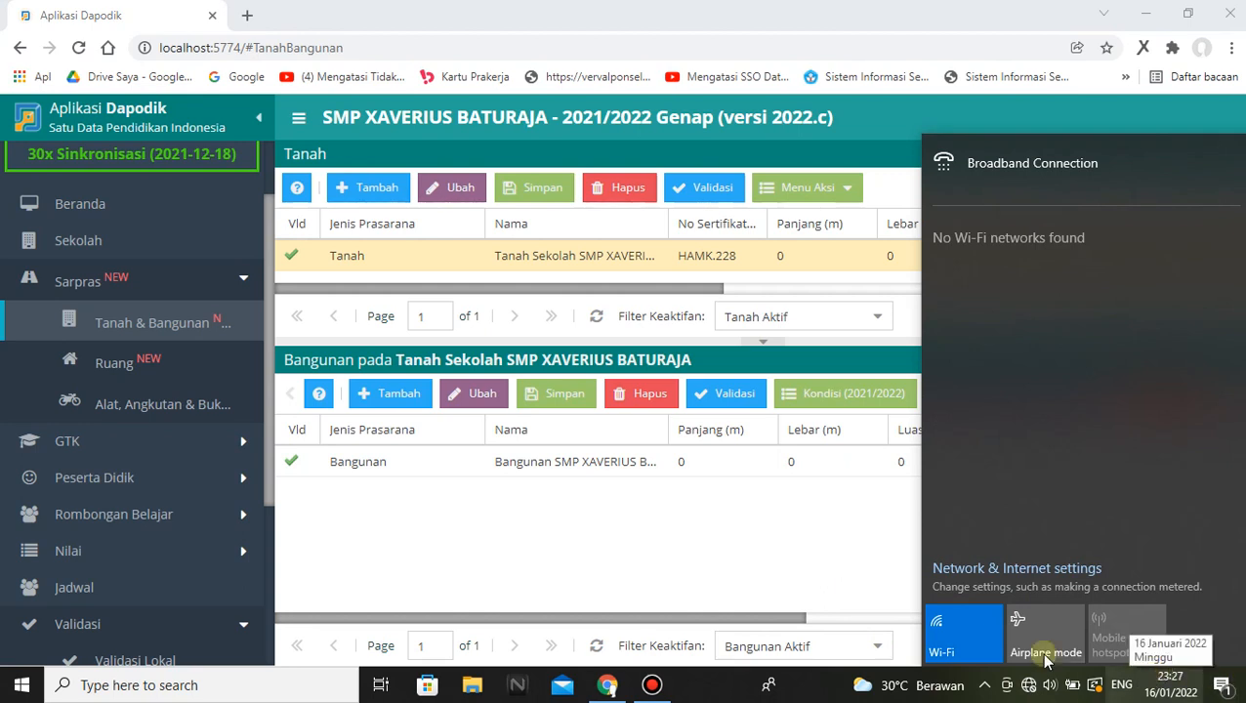
{"action": "left_click", "coordinate": [797, 532]}
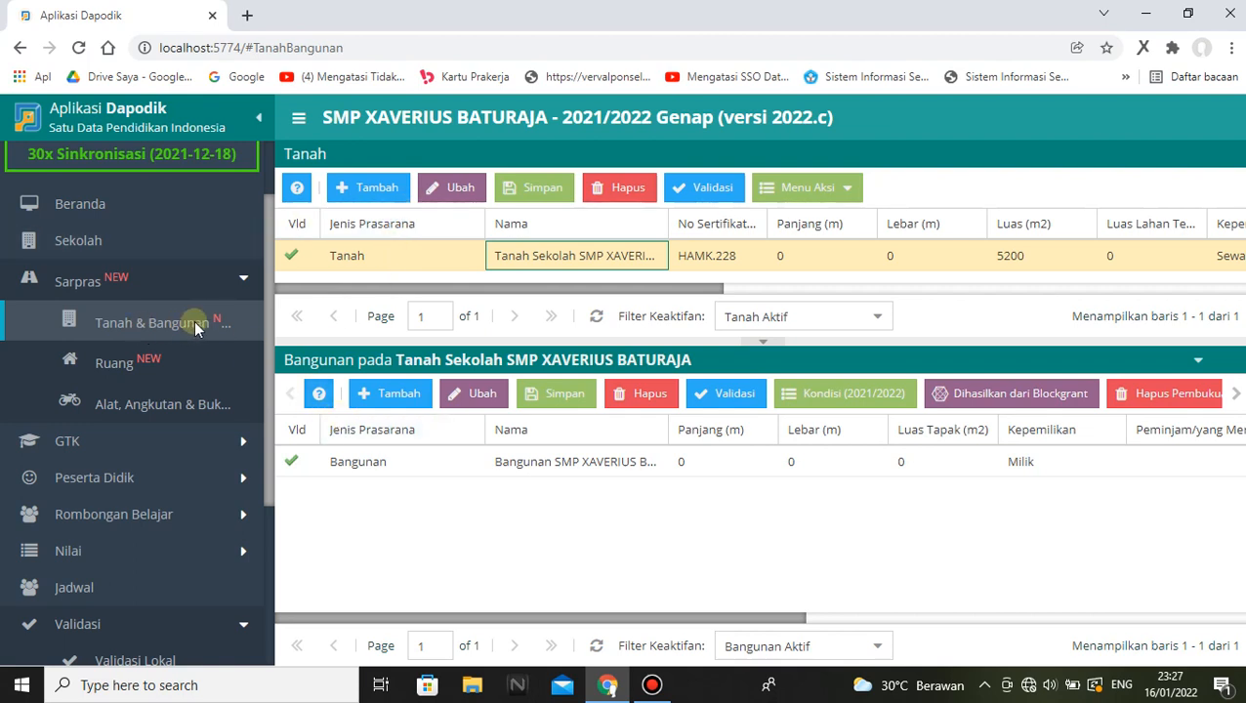
View the classroom records in Ruang, and list the equipment registered under Alat di luar Ruangan.
{"action": "left_click", "coordinate": [114, 367]}
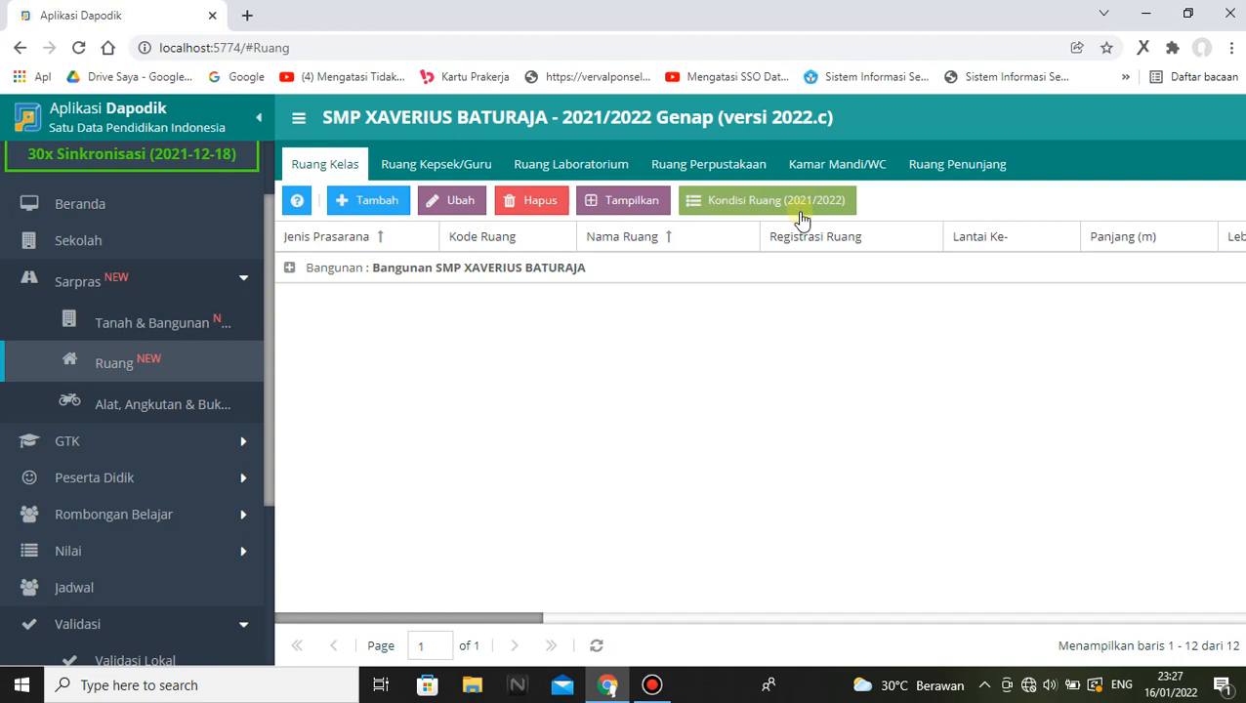
{"action": "left_click", "coordinate": [112, 411]}
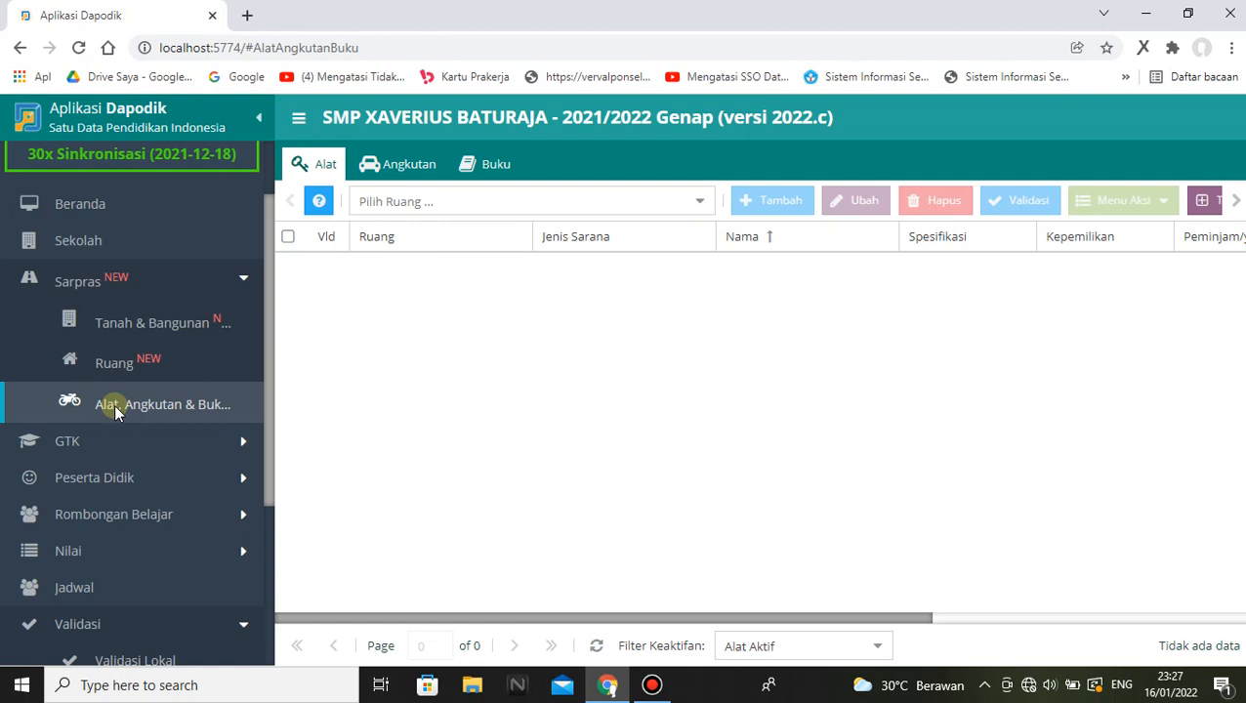
{"action": "left_click", "coordinate": [698, 203]}
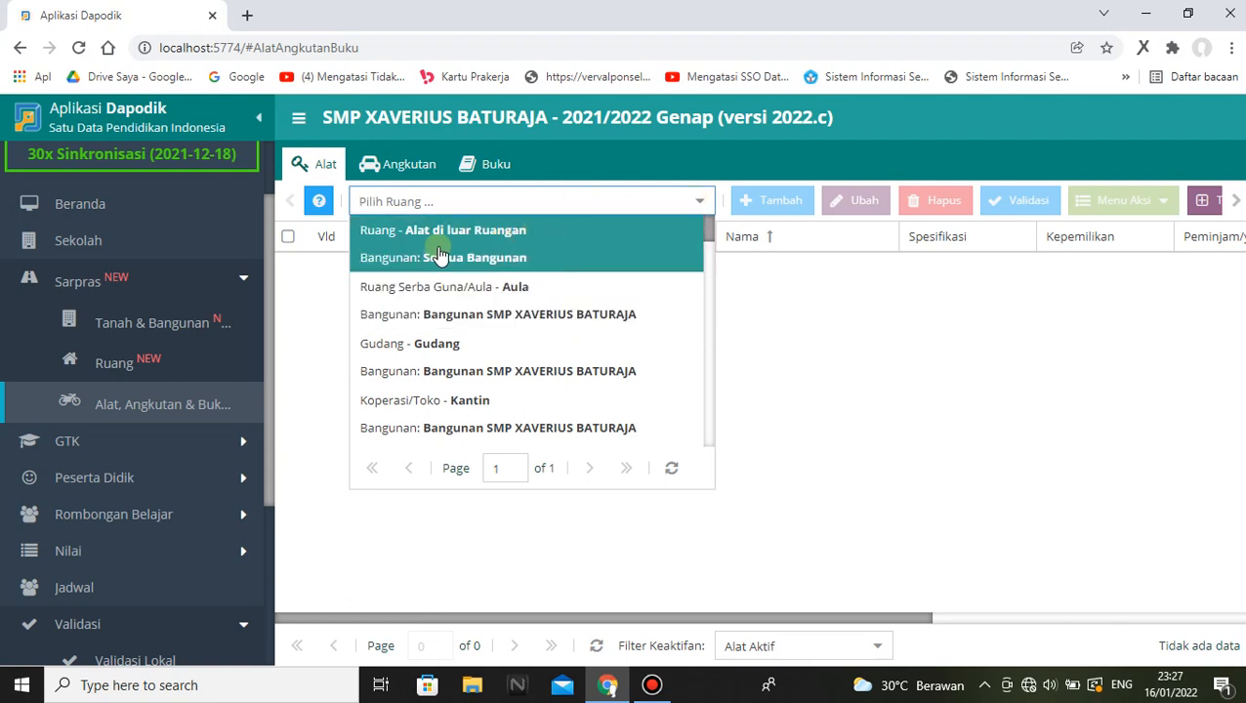
{"action": "left_click", "coordinate": [512, 242]}
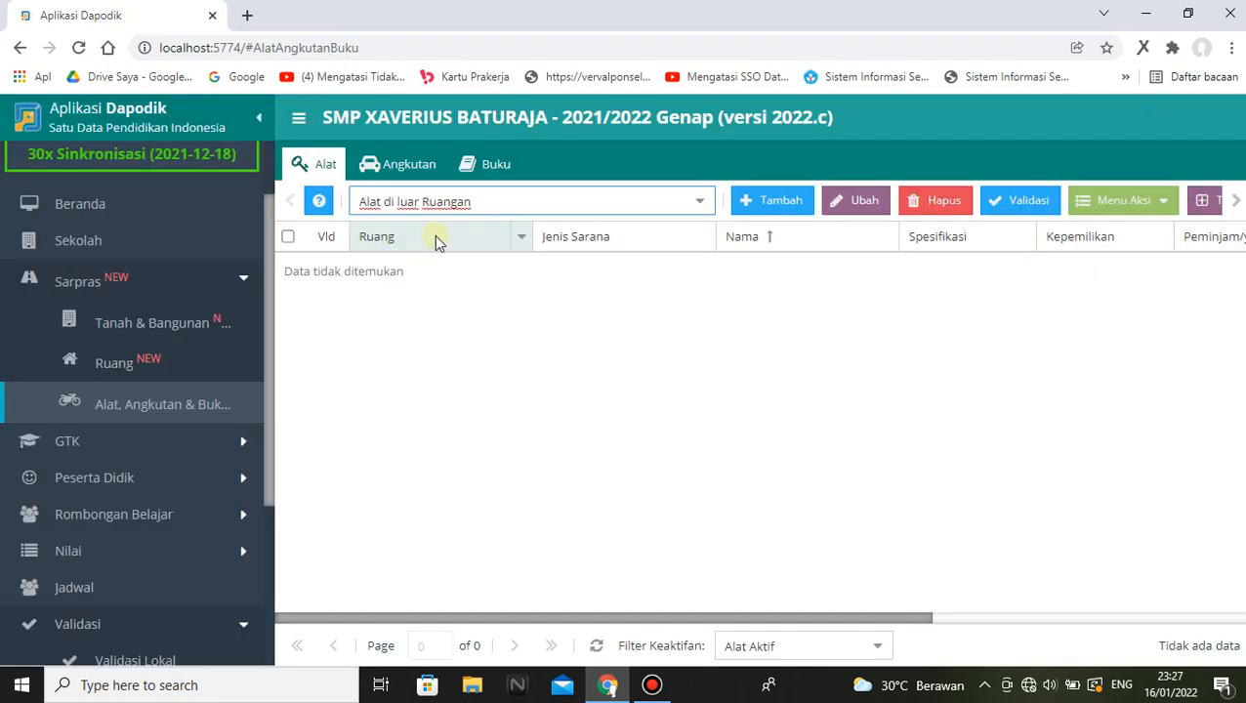
{"action": "left_click", "coordinate": [700, 202]}
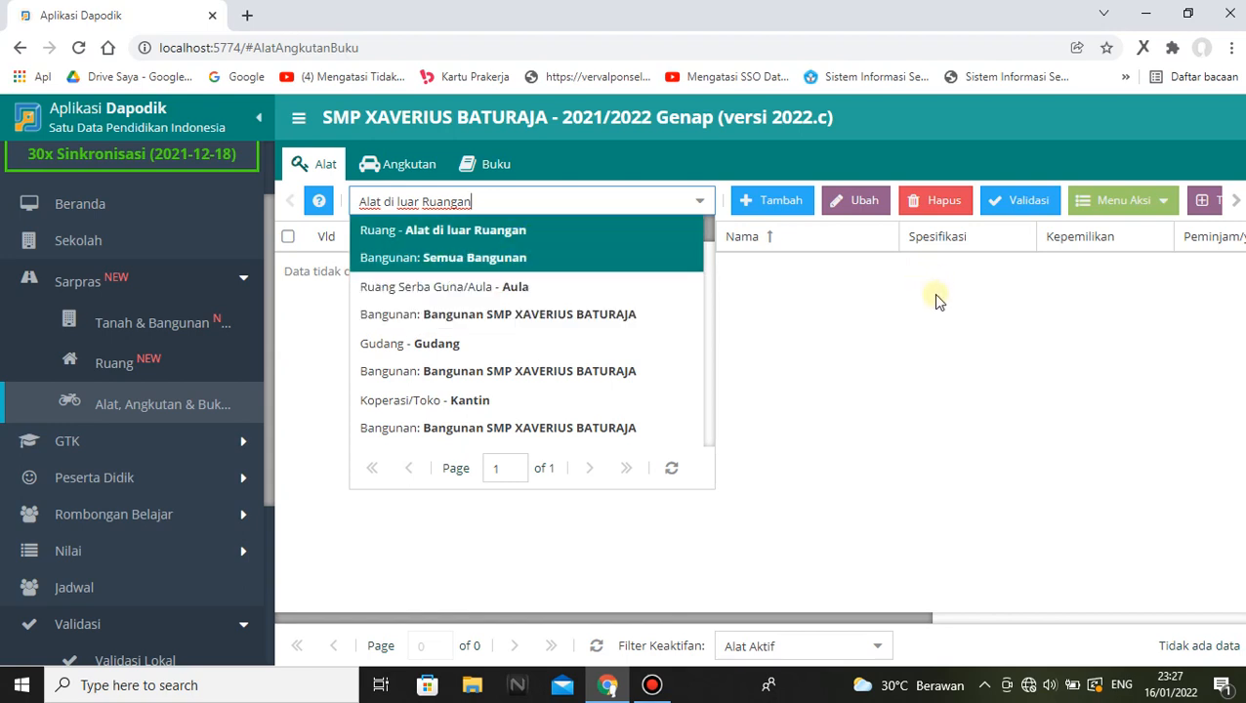
{"action": "left_click", "coordinate": [853, 299]}
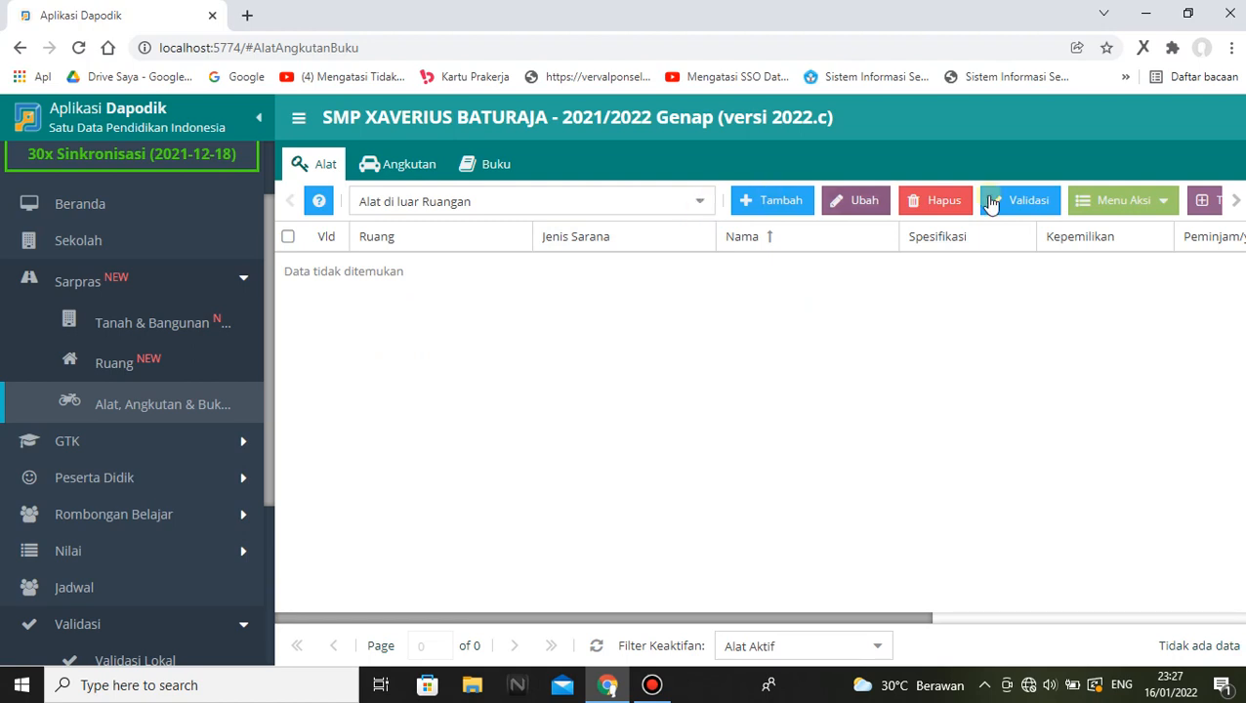
Try to open the Periodik (2021/2022) and Dihasilkan dari Blockgrant data for the equipment in Alat di luar Ruangan.
{"action": "left_click", "coordinate": [1165, 206]}
{"action": "left_click", "coordinate": [1139, 292]}
{"action": "left_click", "coordinate": [1145, 239]}
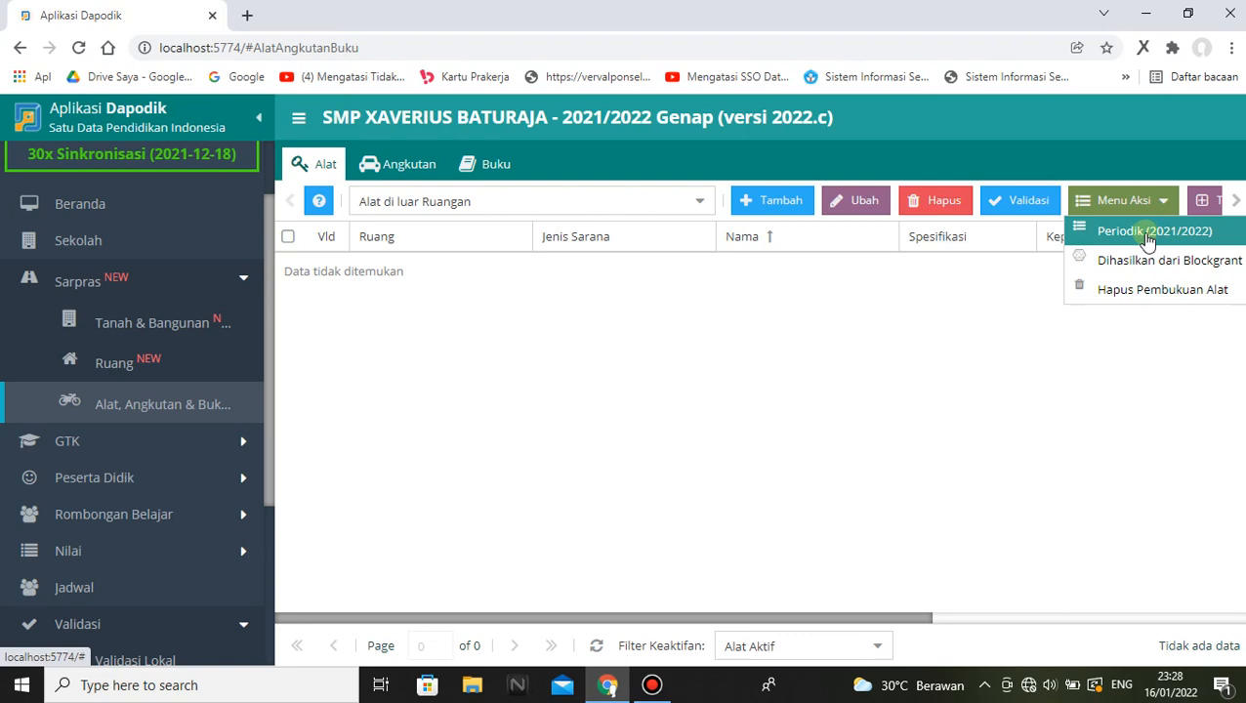
{"action": "left_click", "coordinate": [1136, 235]}
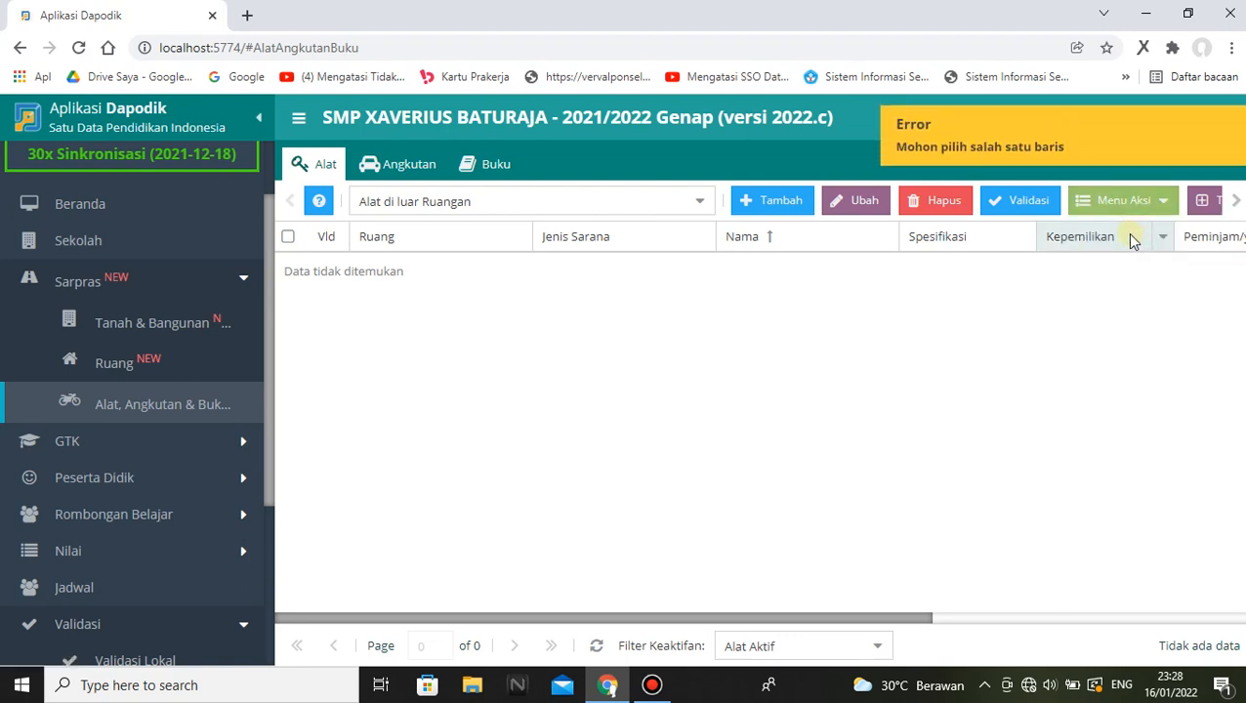
{"action": "left_click", "coordinate": [1159, 203]}
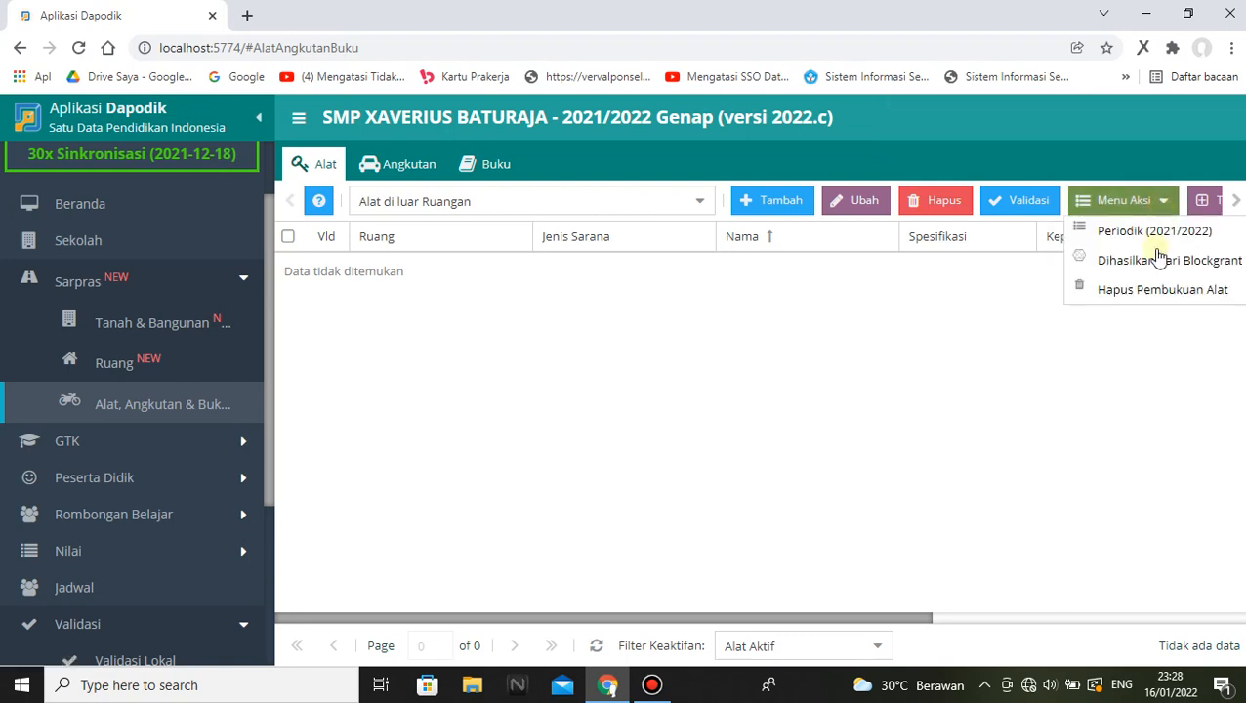
{"action": "left_click", "coordinate": [1156, 261]}
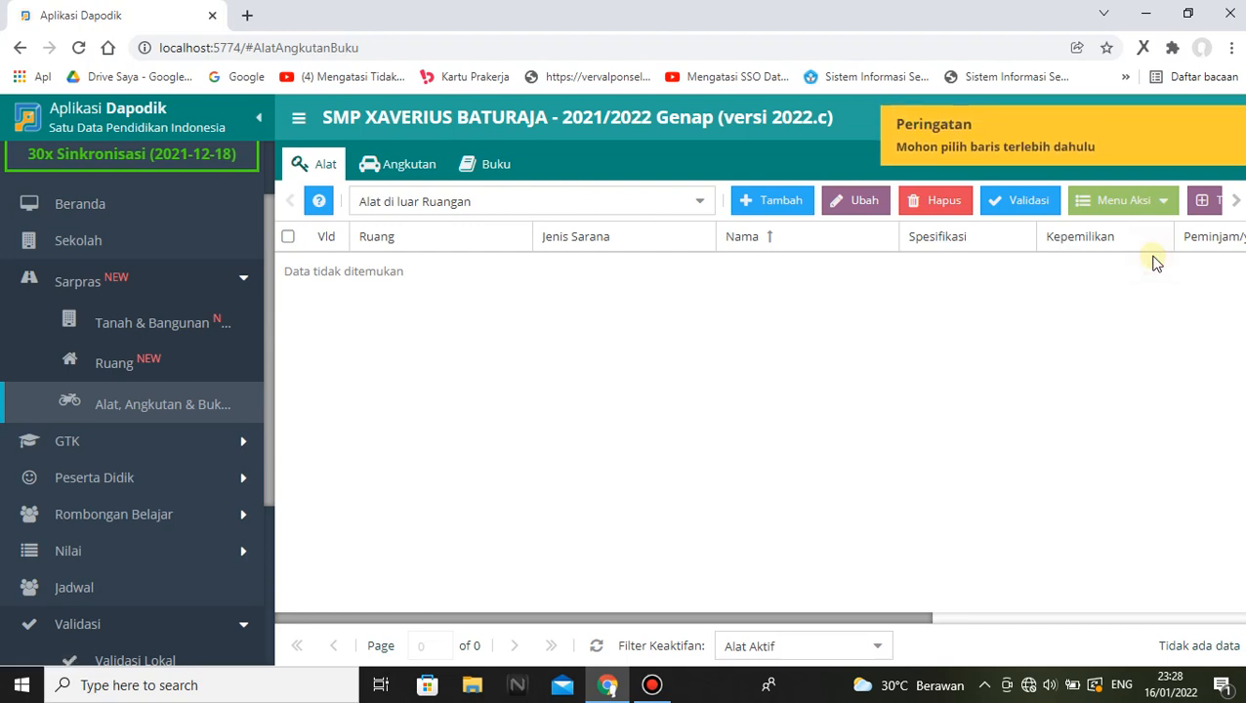
{"action": "left_click", "coordinate": [1162, 209]}
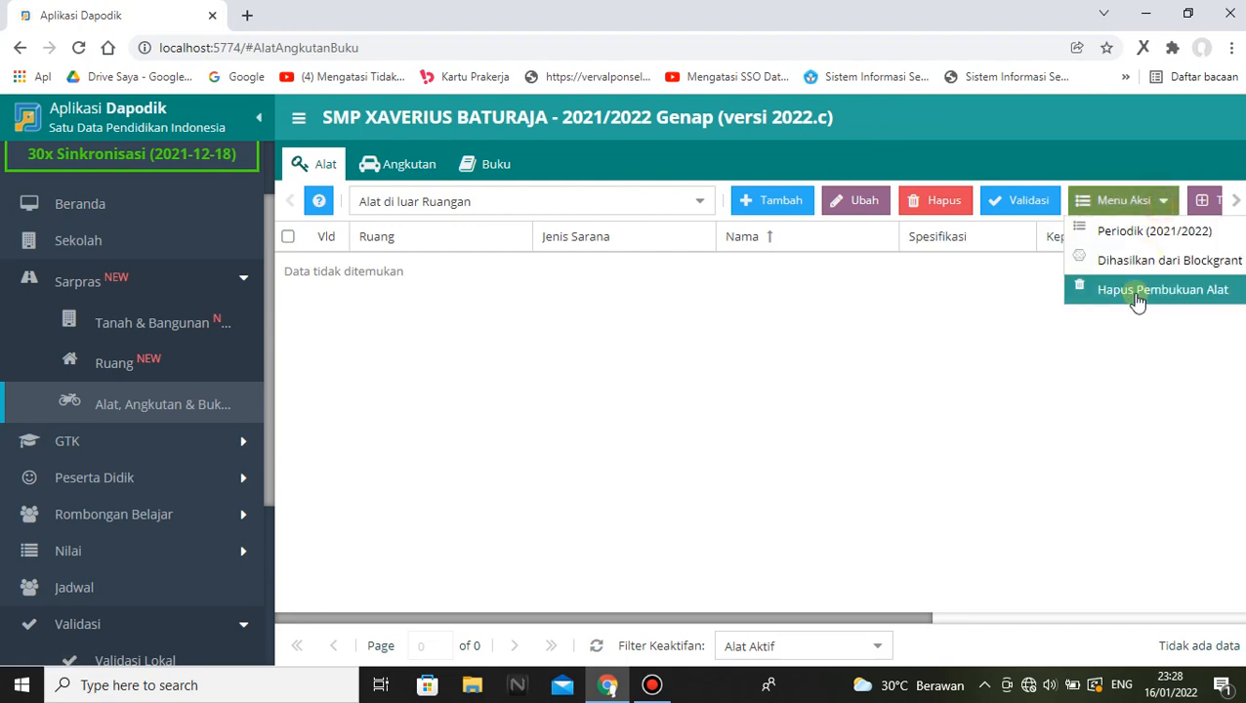
{"action": "left_click", "coordinate": [1115, 358]}
{"action": "left_click", "coordinate": [1164, 207]}
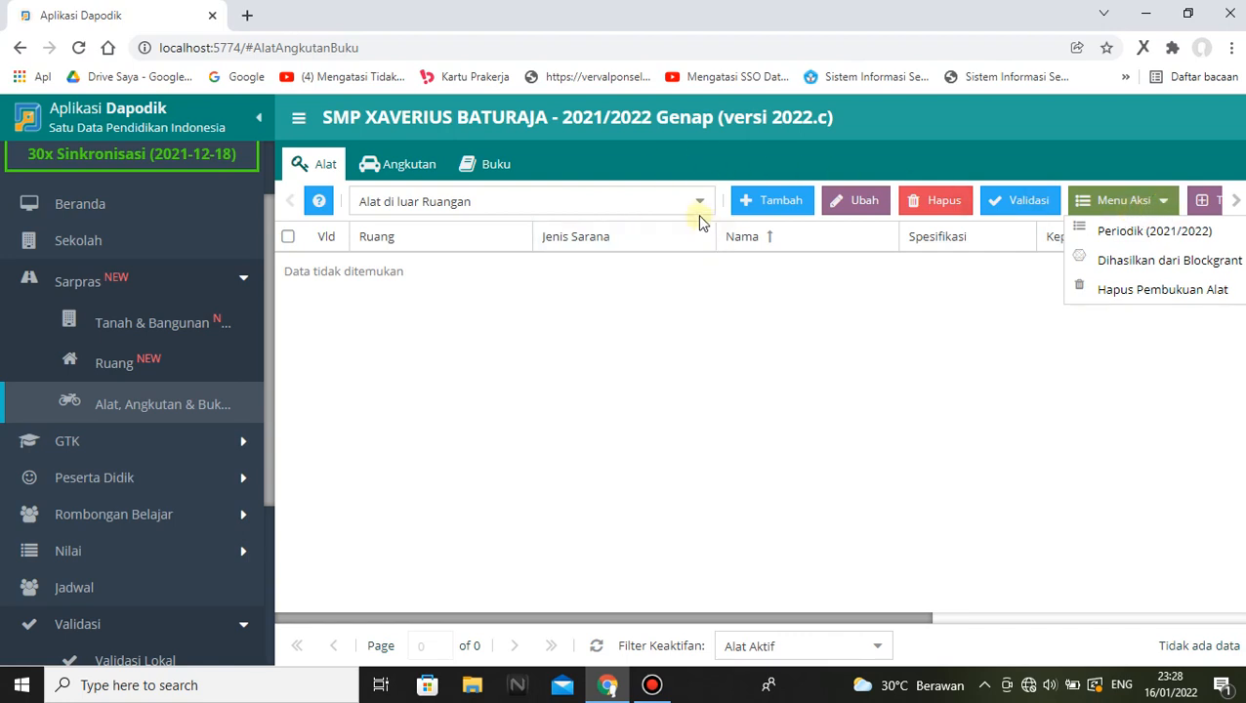
{"action": "left_click", "coordinate": [286, 241]}
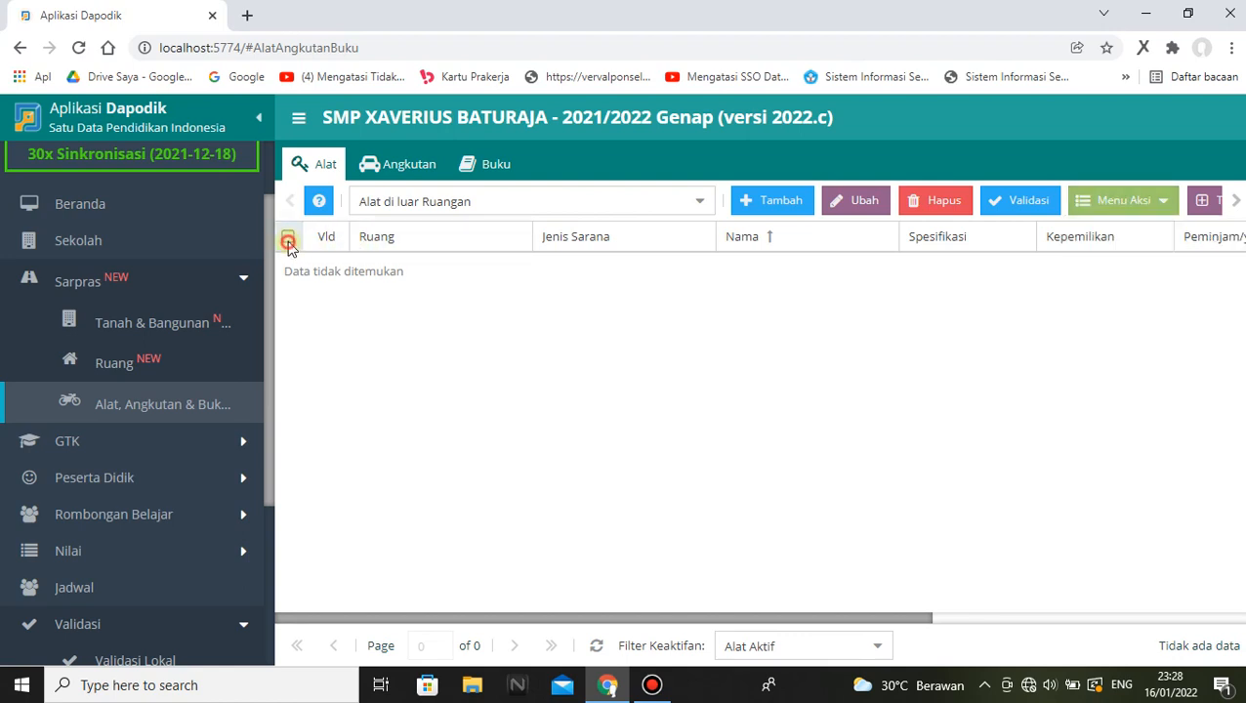
List the equipment registered under Gudang and try to open its Periodik (2021/2022) data.
{"action": "left_click", "coordinate": [702, 202]}
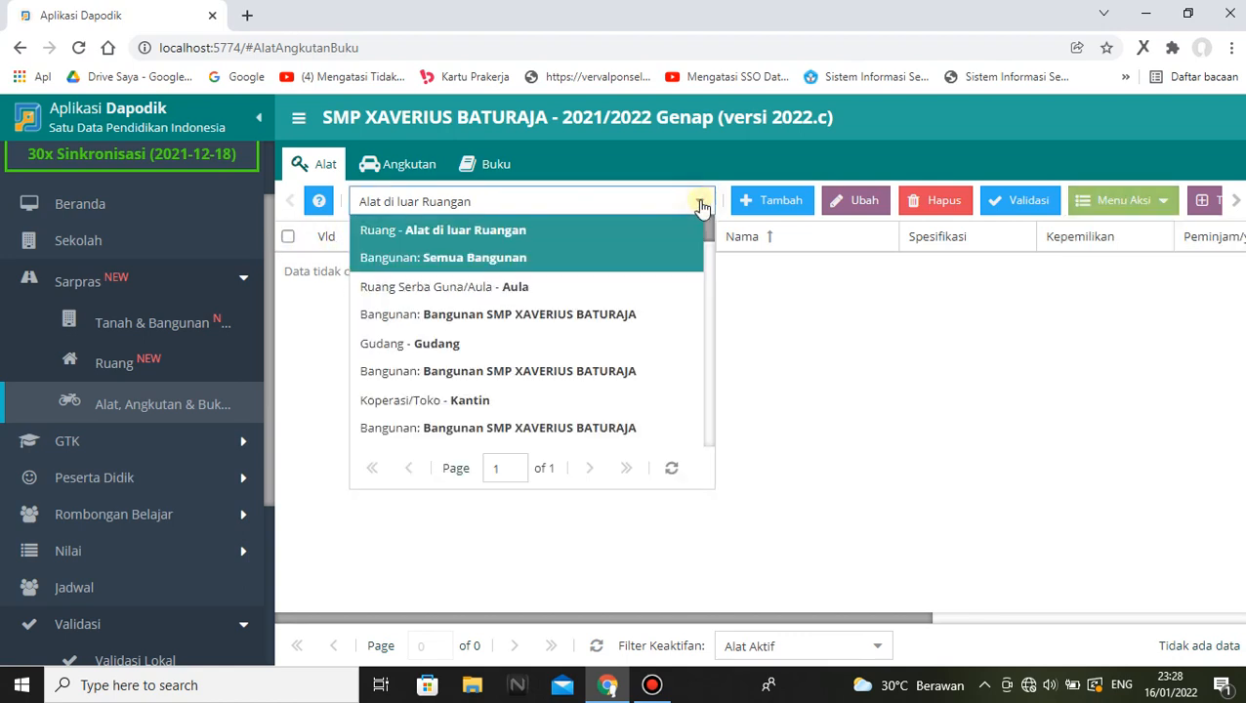
{"action": "left_click", "coordinate": [586, 349]}
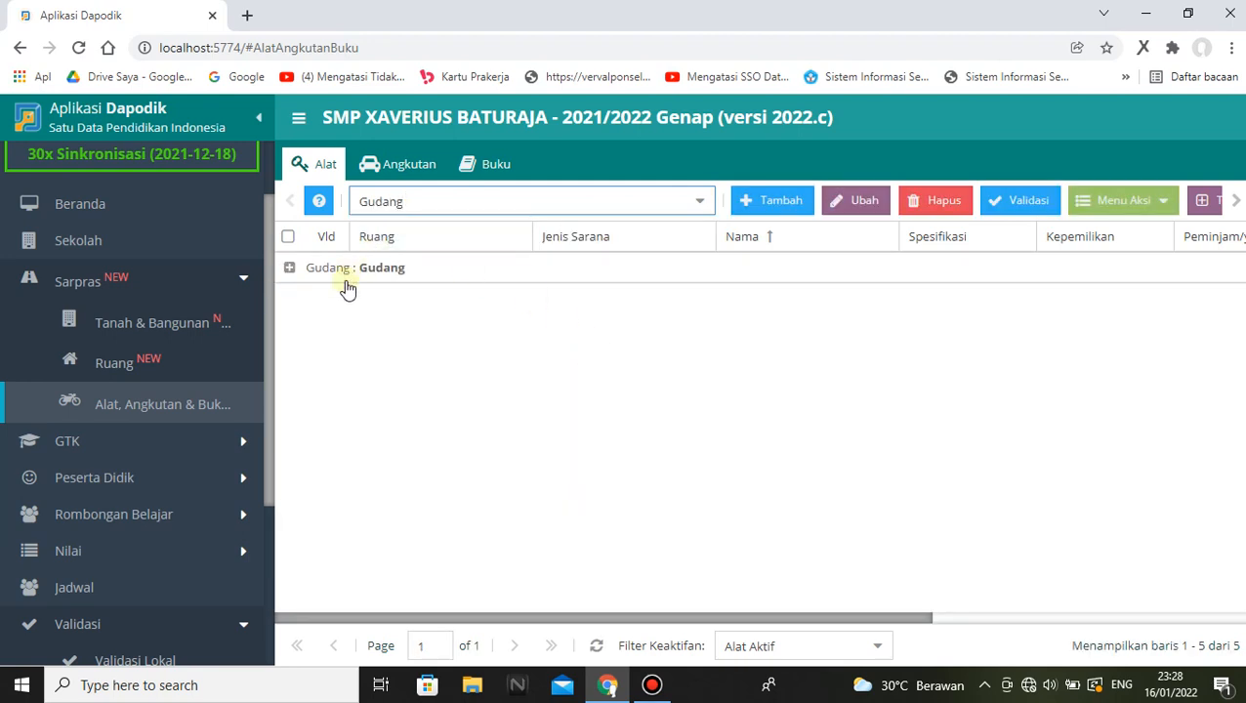
{"action": "left_click", "coordinate": [1162, 201]}
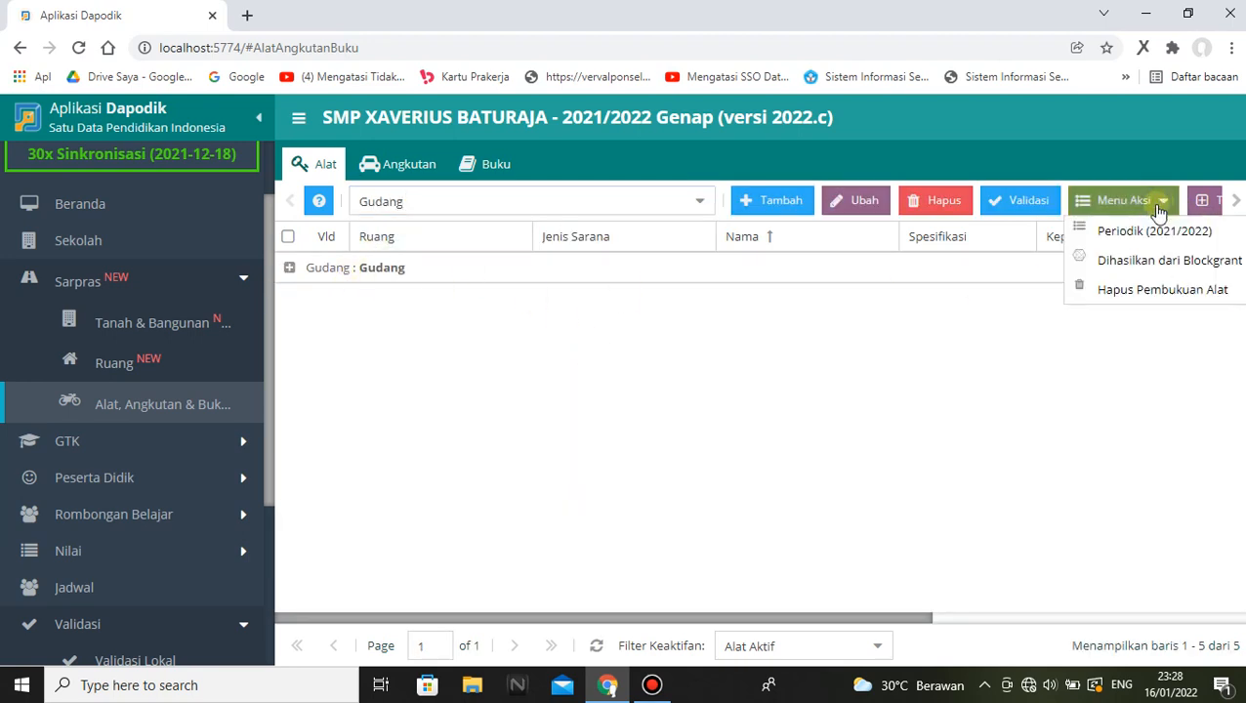
{"action": "left_click", "coordinate": [1170, 234]}
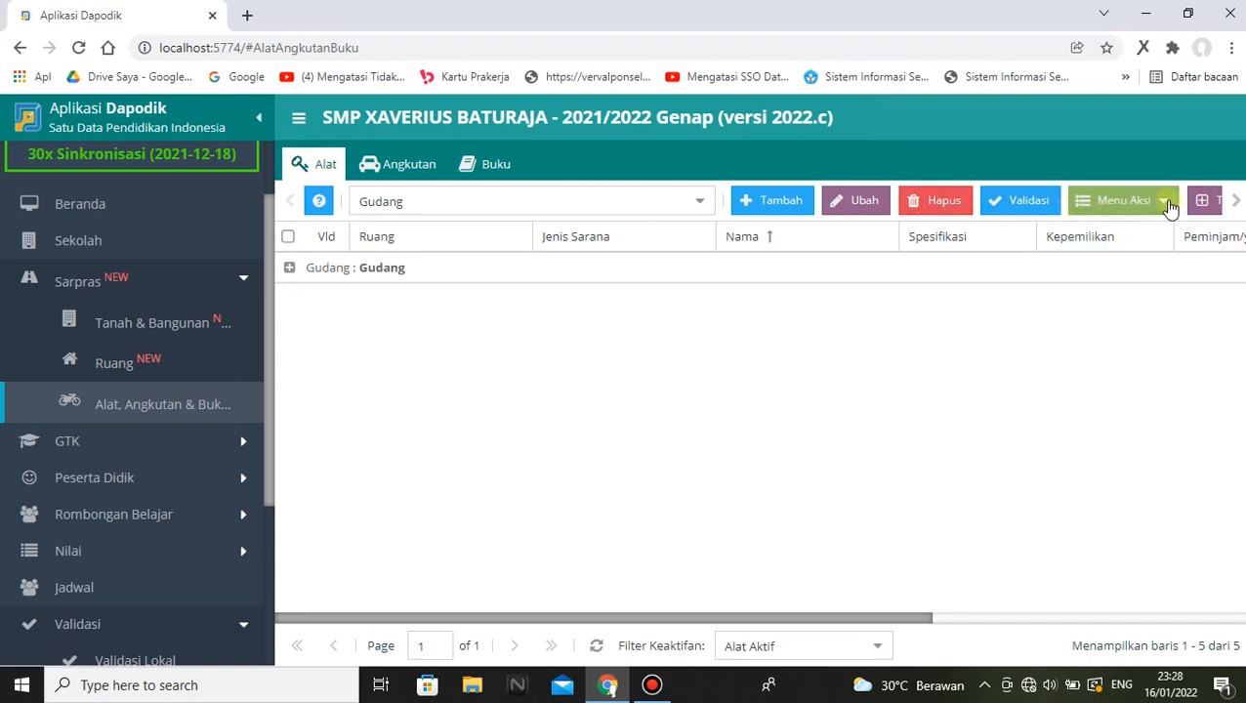
{"action": "left_click", "coordinate": [1167, 209]}
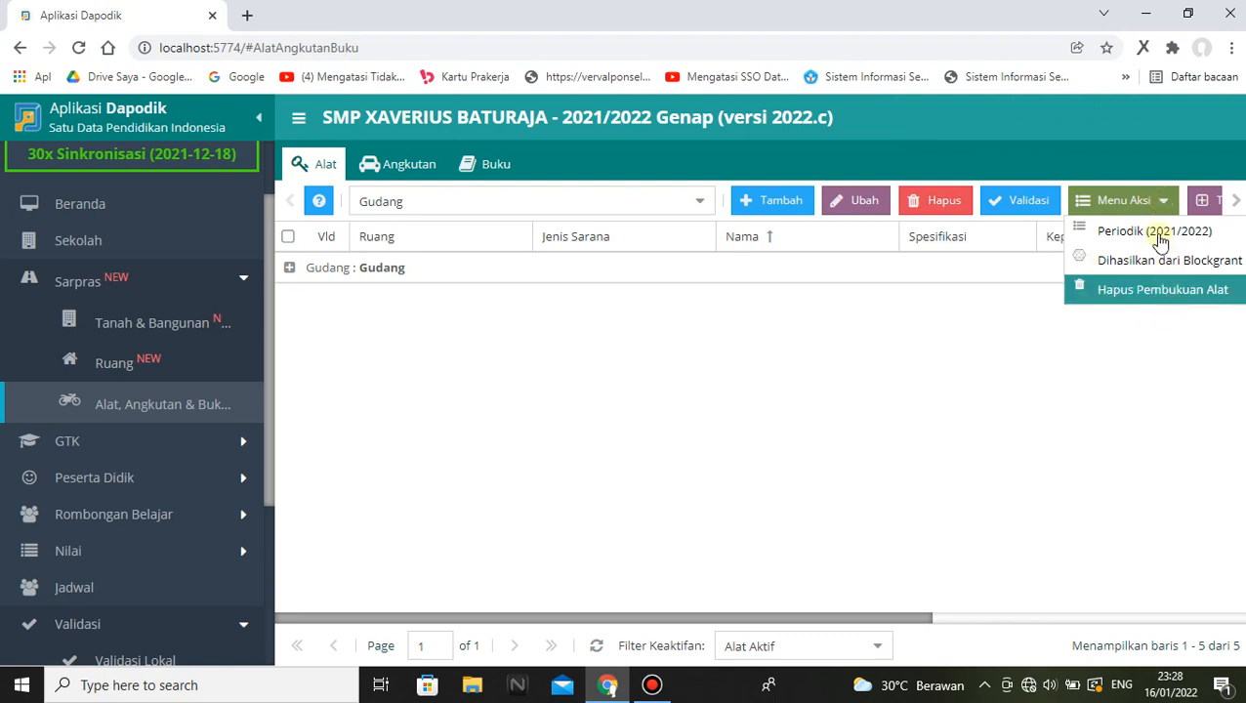
{"action": "left_click", "coordinate": [1239, 200]}
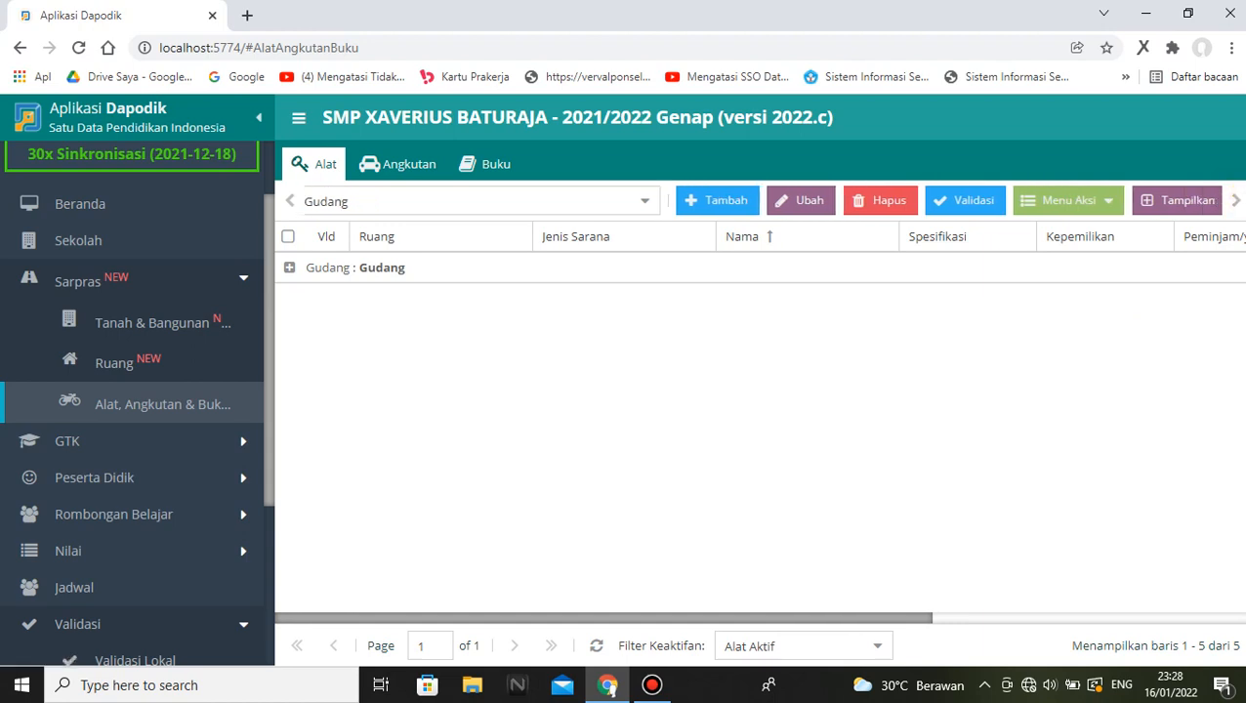
{"action": "left_click", "coordinate": [1107, 204]}
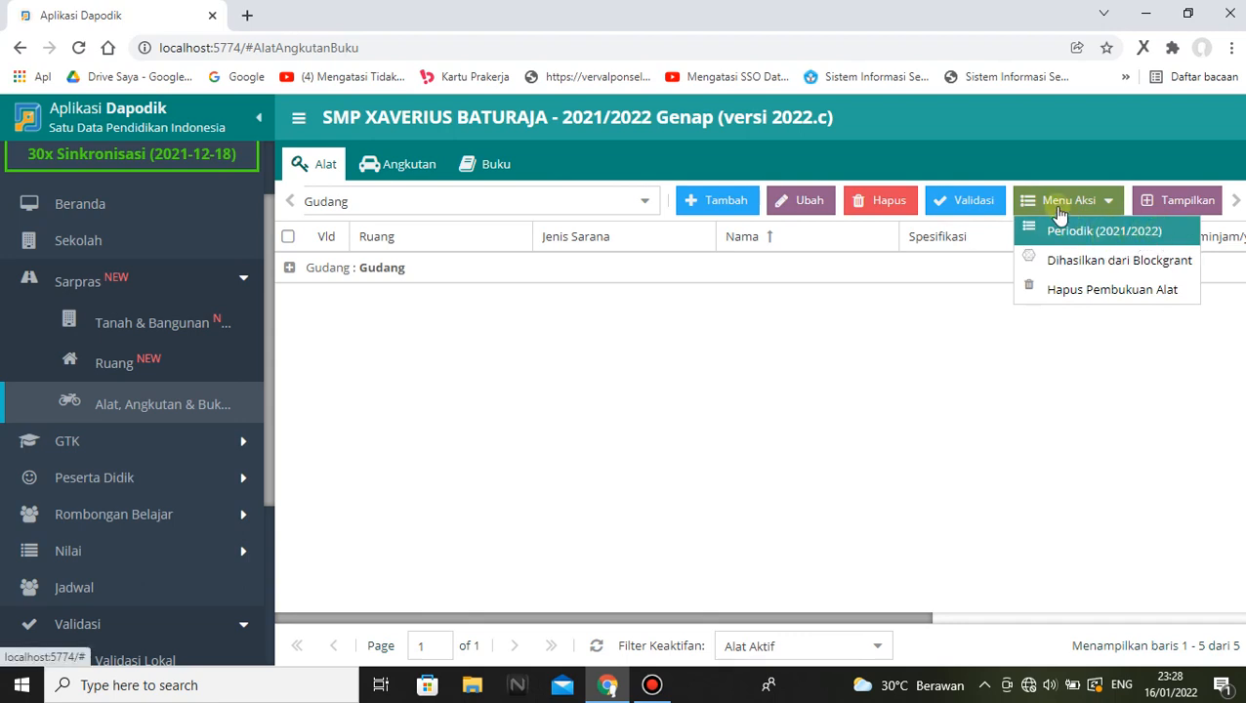
{"action": "left_click", "coordinate": [1078, 330]}
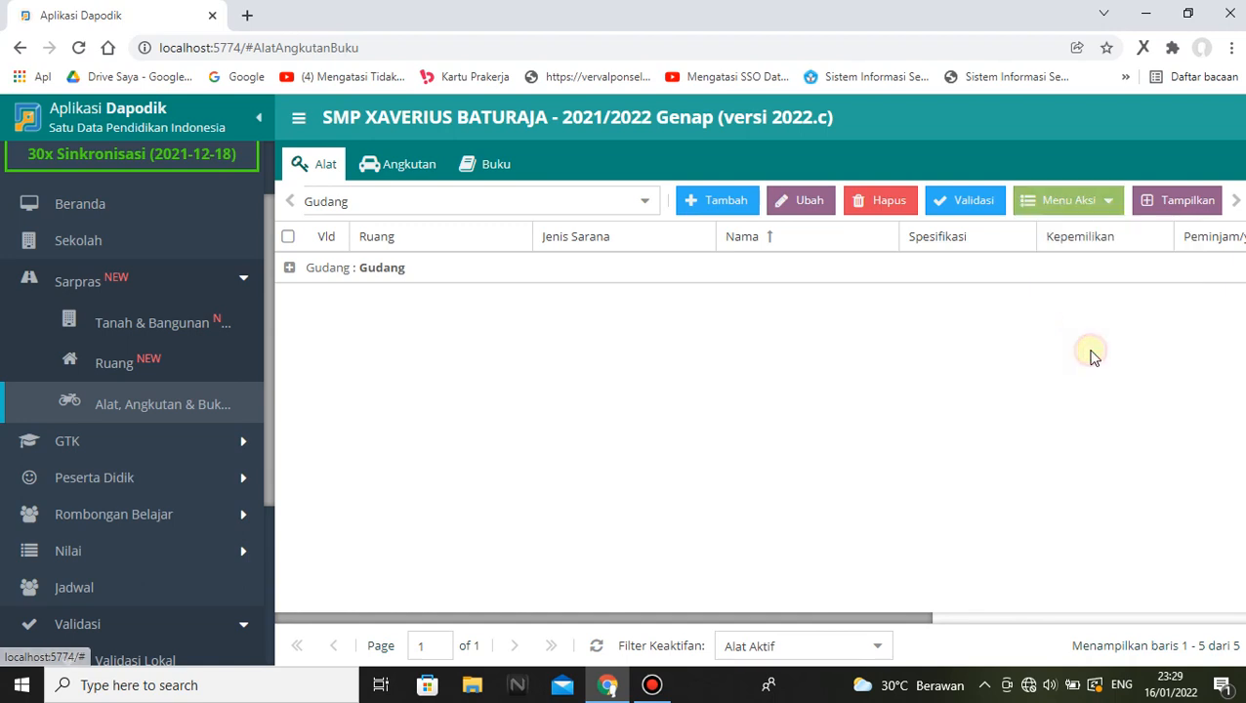
{"action": "left_click", "coordinate": [972, 205]}
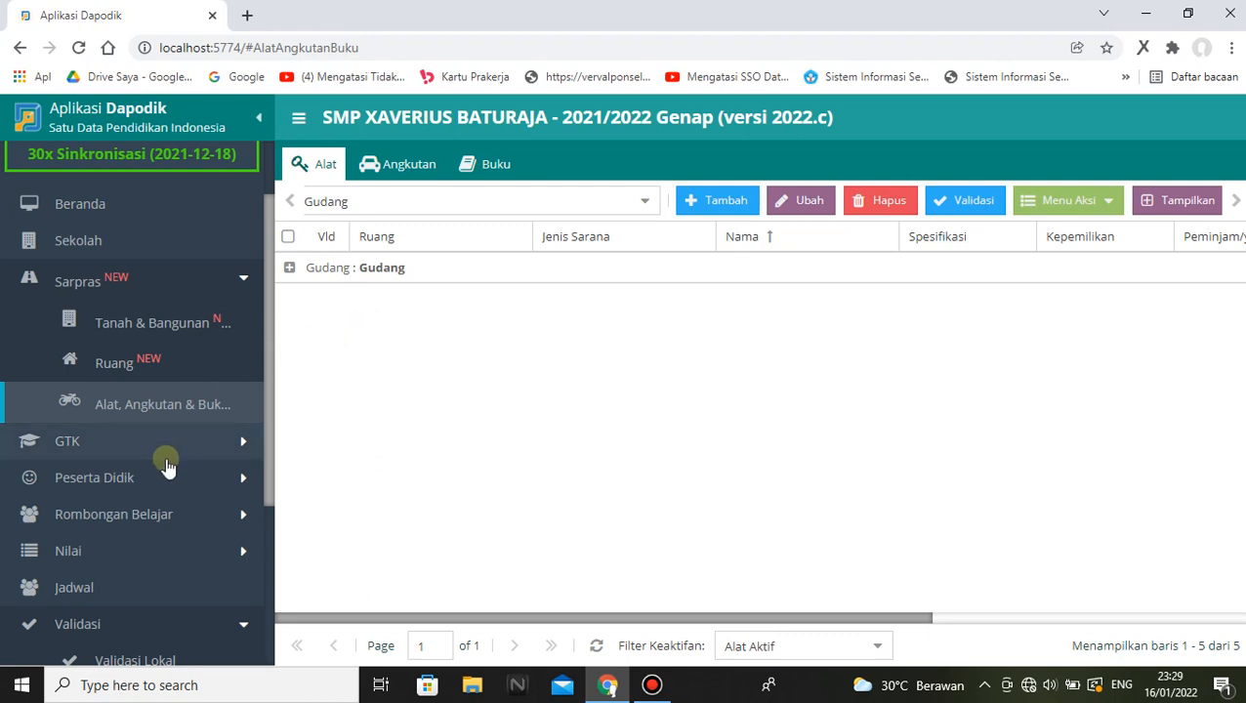
Return to Validasi Lokal and refresh the validation results for Sarpras.
{"action": "scroll", "coordinate": [127, 542], "scroll_direction": "down", "scroll_amount": 1}
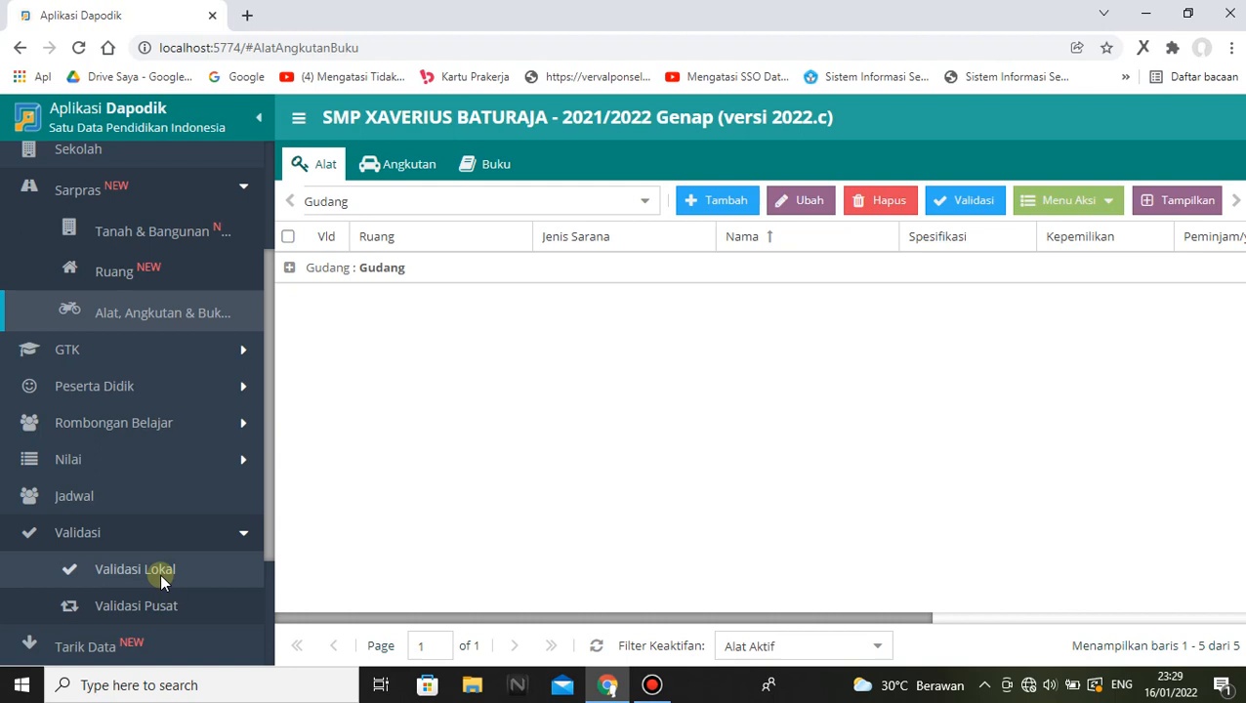
{"action": "left_click", "coordinate": [159, 572]}
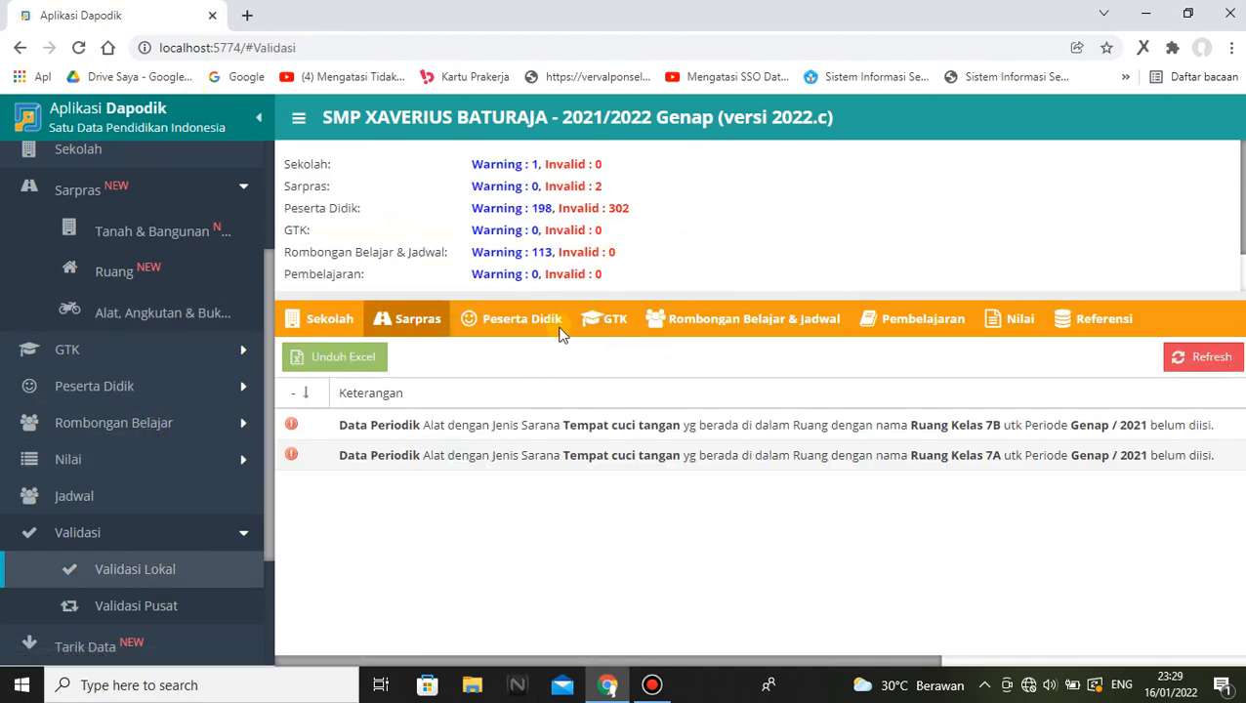
{"action": "left_click", "coordinate": [407, 327]}
{"action": "left_click", "coordinate": [1199, 359]}
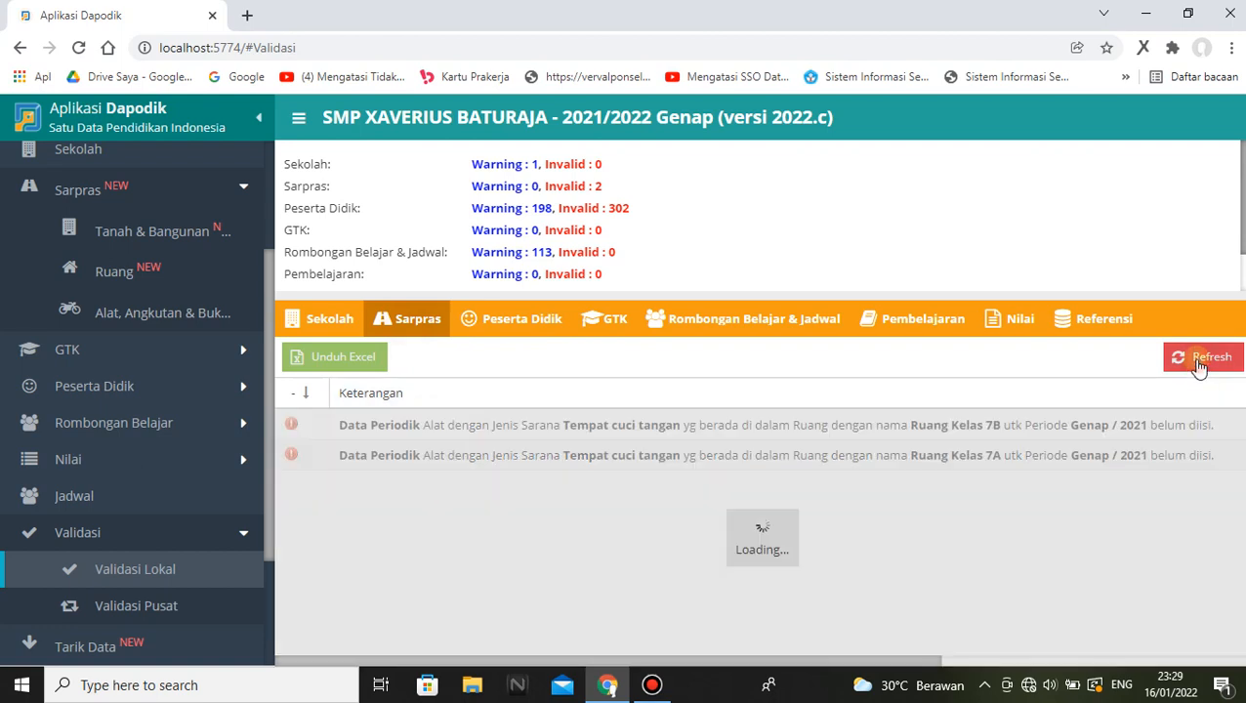
{"action": "left_click", "coordinate": [1230, 49]}
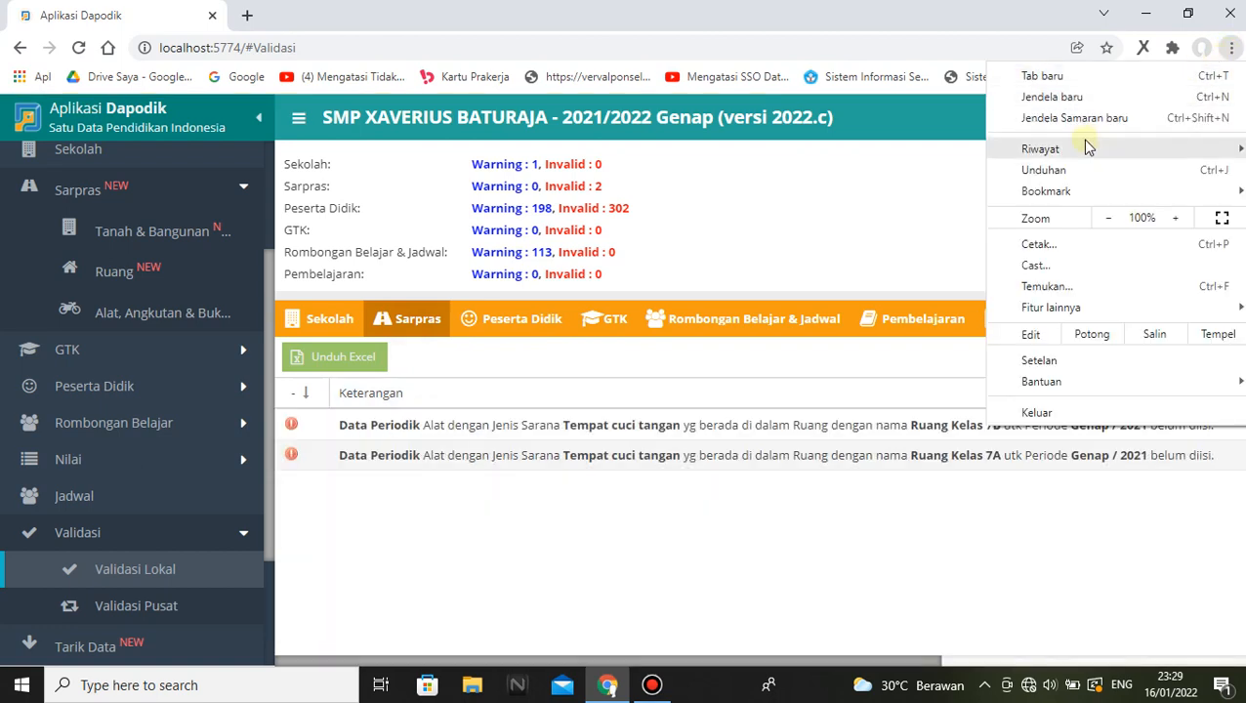
{"action": "mouse_move", "coordinate": [1087, 149]}
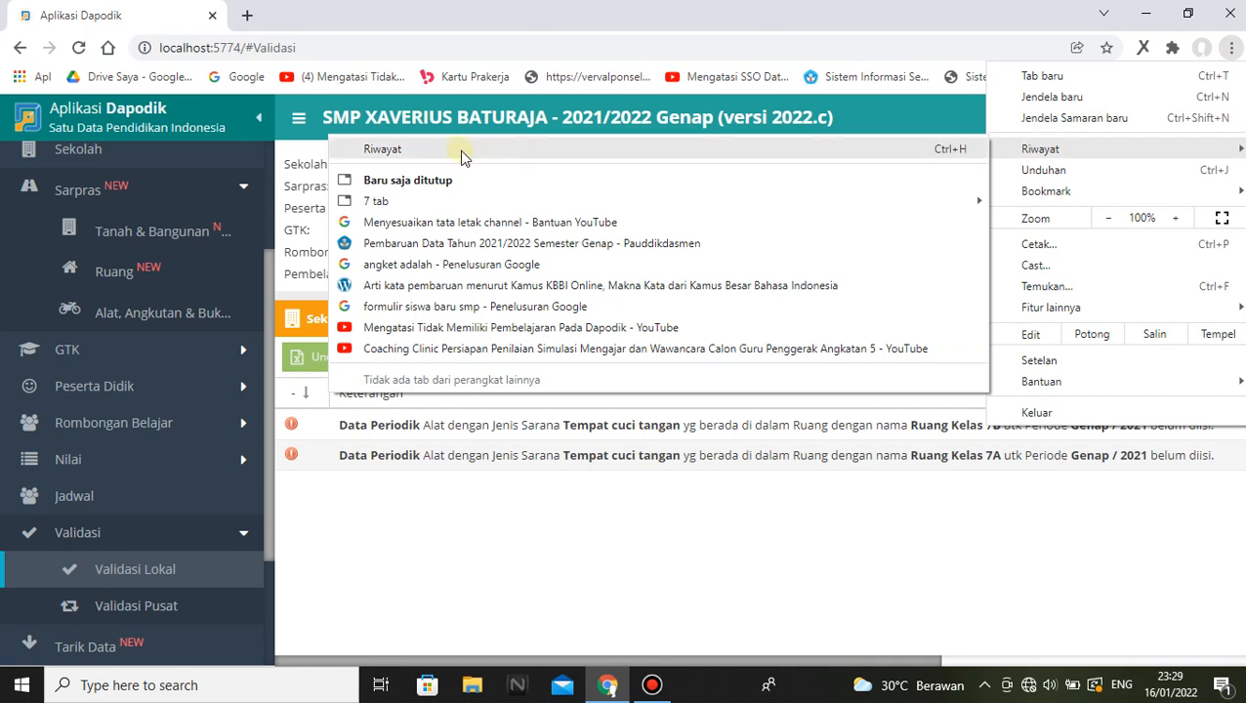
{"action": "left_click", "coordinate": [728, 565]}
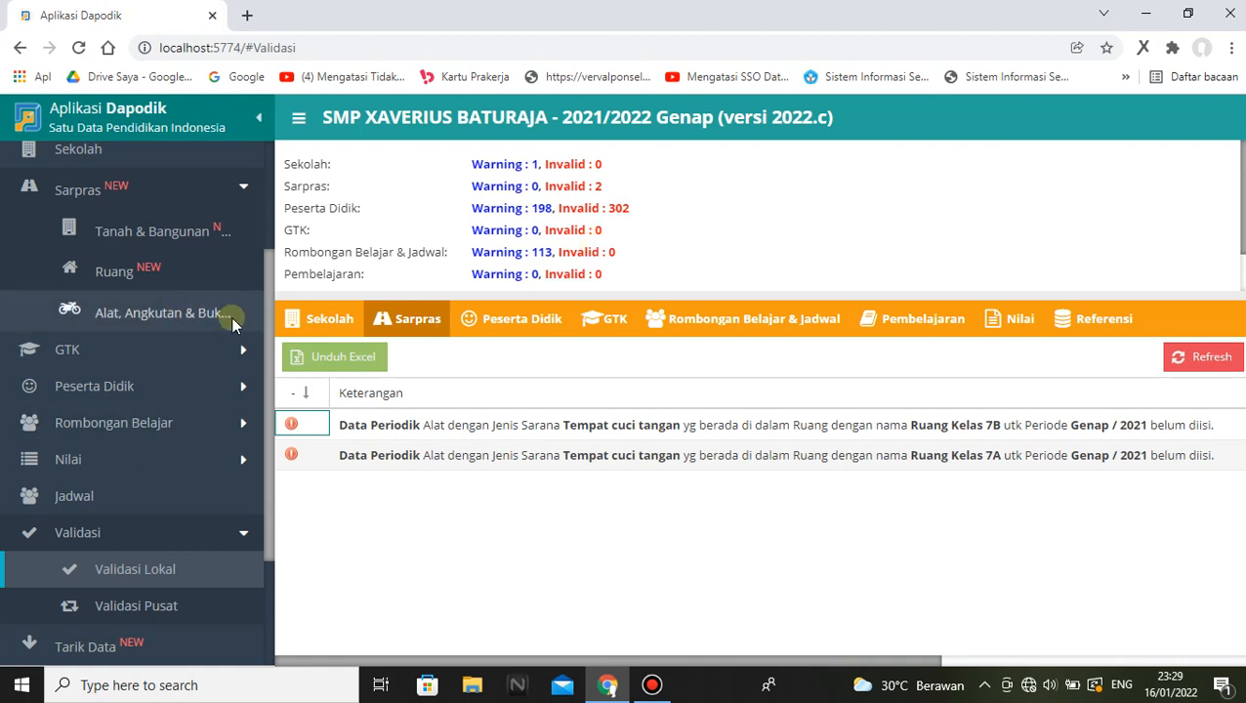
List the equipment of Ruang Kelas 7A under Alat, Angkutan & Buku and select its Tempat cuci tangan record.
{"action": "scroll", "coordinate": [231, 316], "scroll_direction": "up", "scroll_amount": 2}
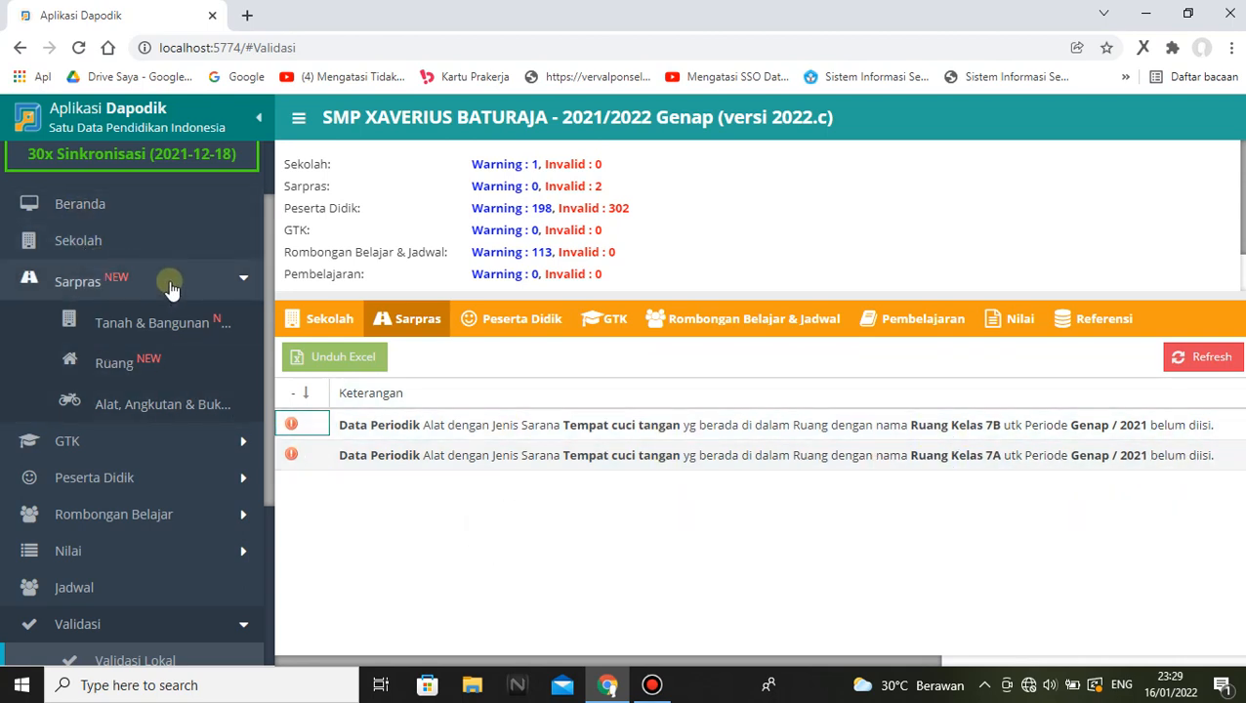
{"action": "left_click", "coordinate": [144, 405]}
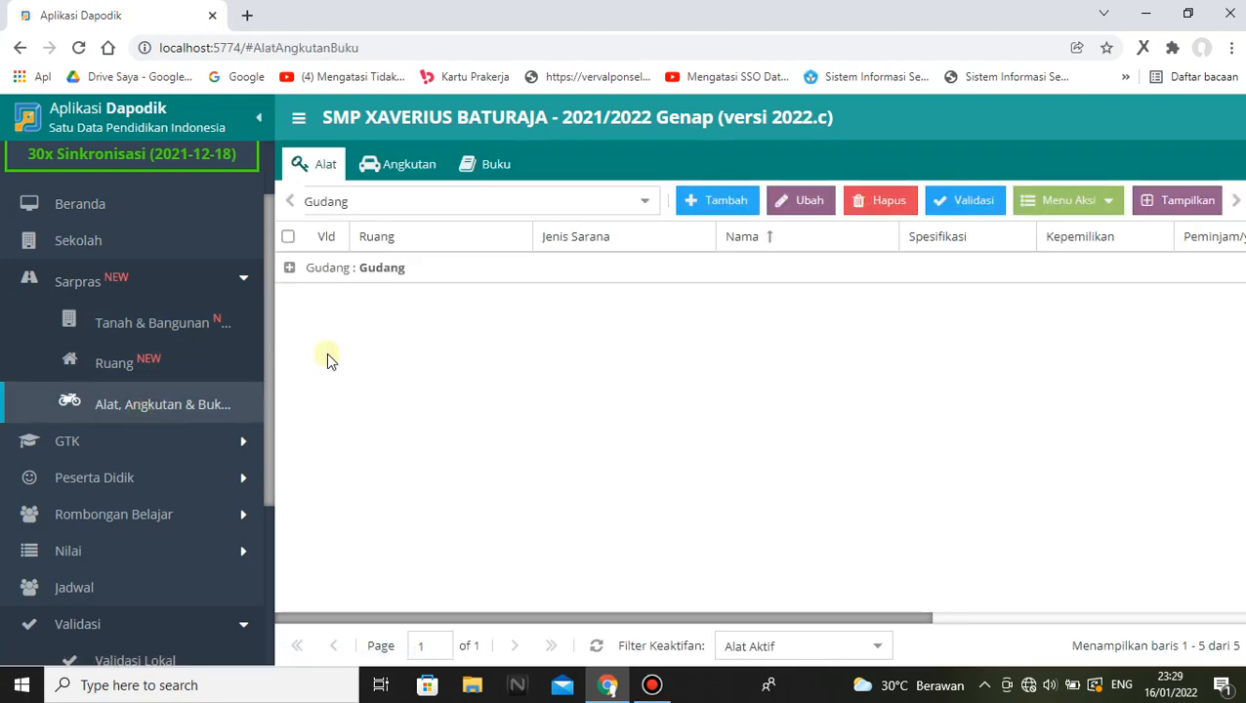
{"action": "left_click", "coordinate": [649, 203]}
{"action": "scroll", "coordinate": [501, 322], "scroll_direction": "down", "scroll_amount": 4}
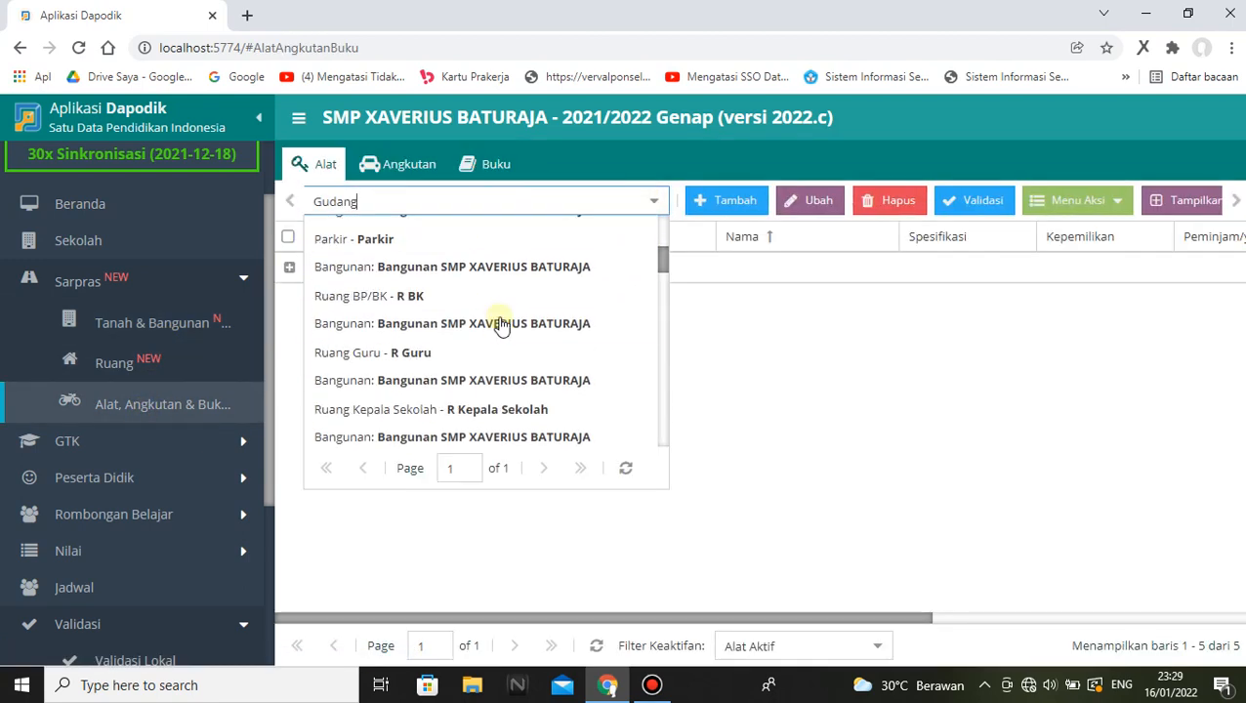
{"action": "scroll", "coordinate": [501, 322], "scroll_direction": "down", "scroll_amount": 4}
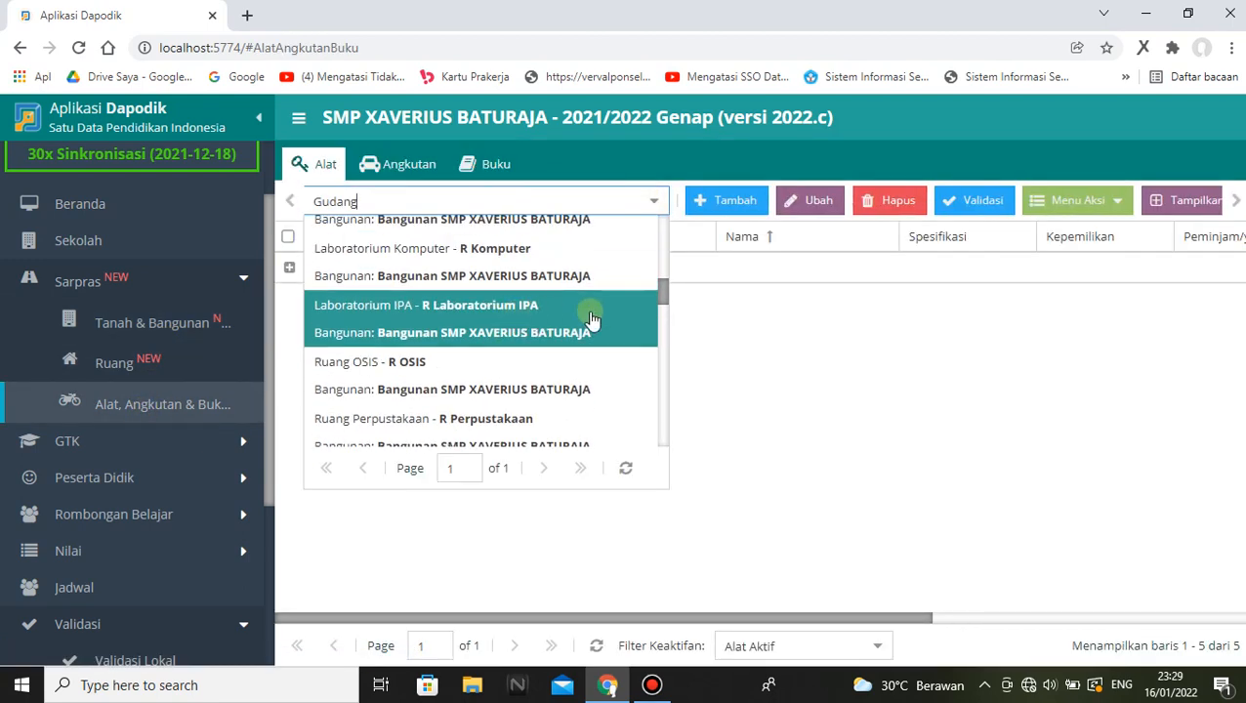
{"action": "scroll", "coordinate": [590, 319], "scroll_direction": "down", "scroll_amount": 4}
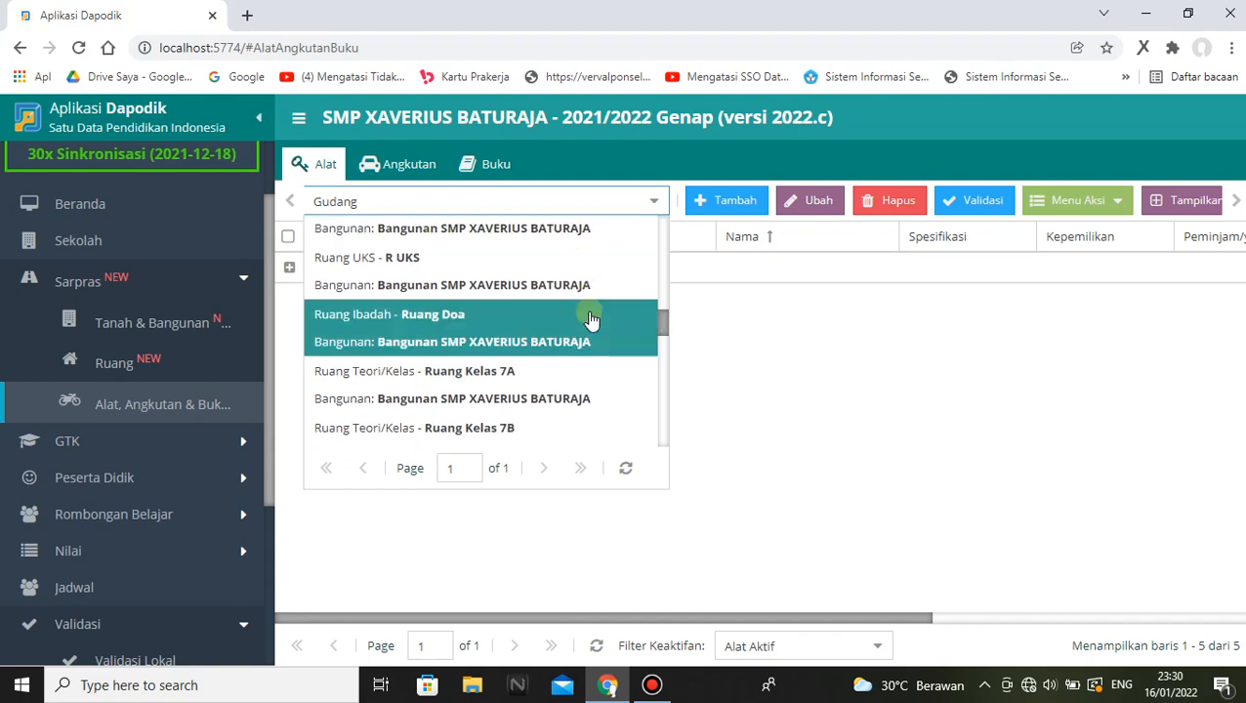
{"action": "left_click", "coordinate": [490, 301]}
{"action": "scroll", "coordinate": [695, 452], "scroll_direction": "down", "scroll_amount": 3}
{"action": "scroll", "coordinate": [696, 452], "scroll_direction": "down", "scroll_amount": 3}
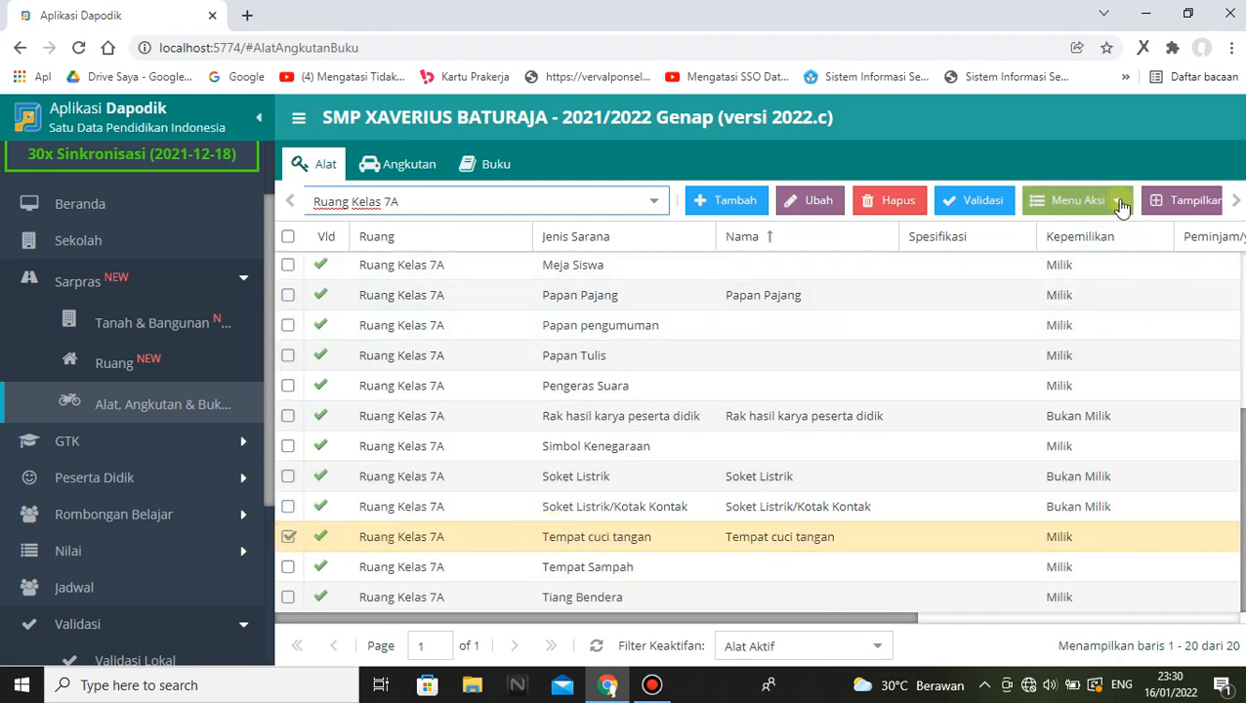
Open the Tempat cuci tangan record for editing, try to save it without changing any values, and close the form.
{"action": "left_click", "coordinate": [1118, 202]}
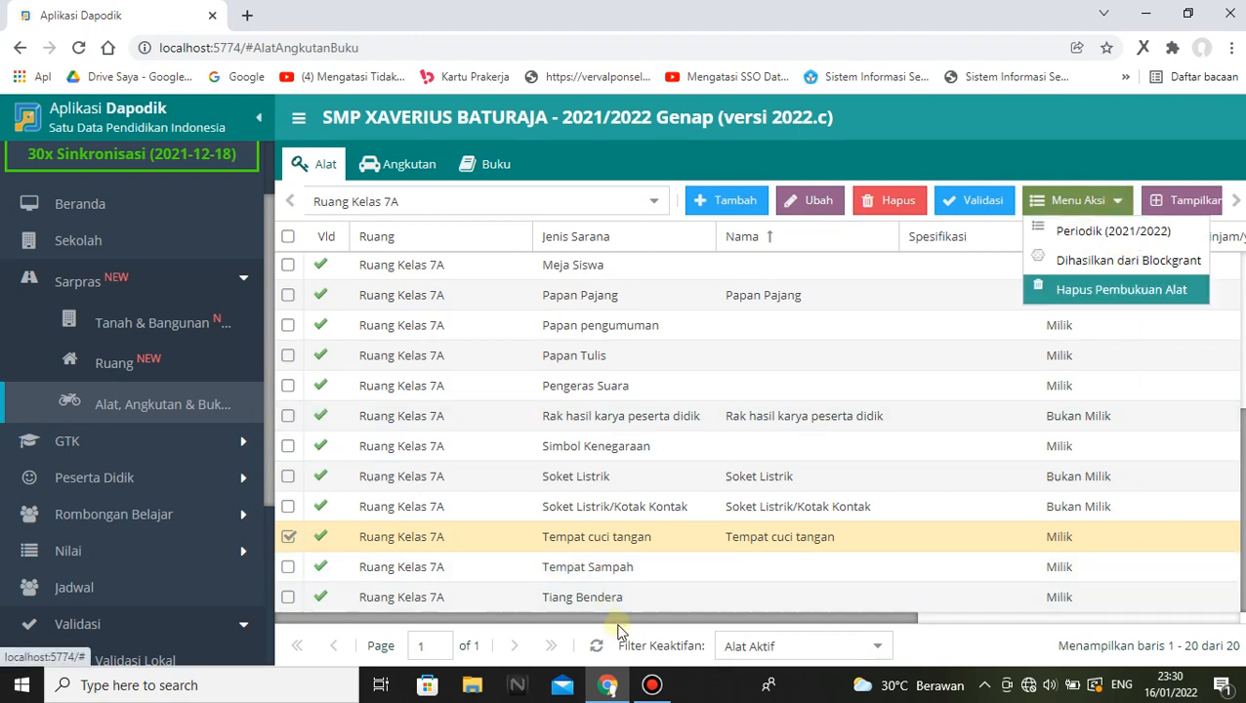
{"action": "left_click_drag", "start_coordinate": [635, 617], "coordinate": [564, 623]}
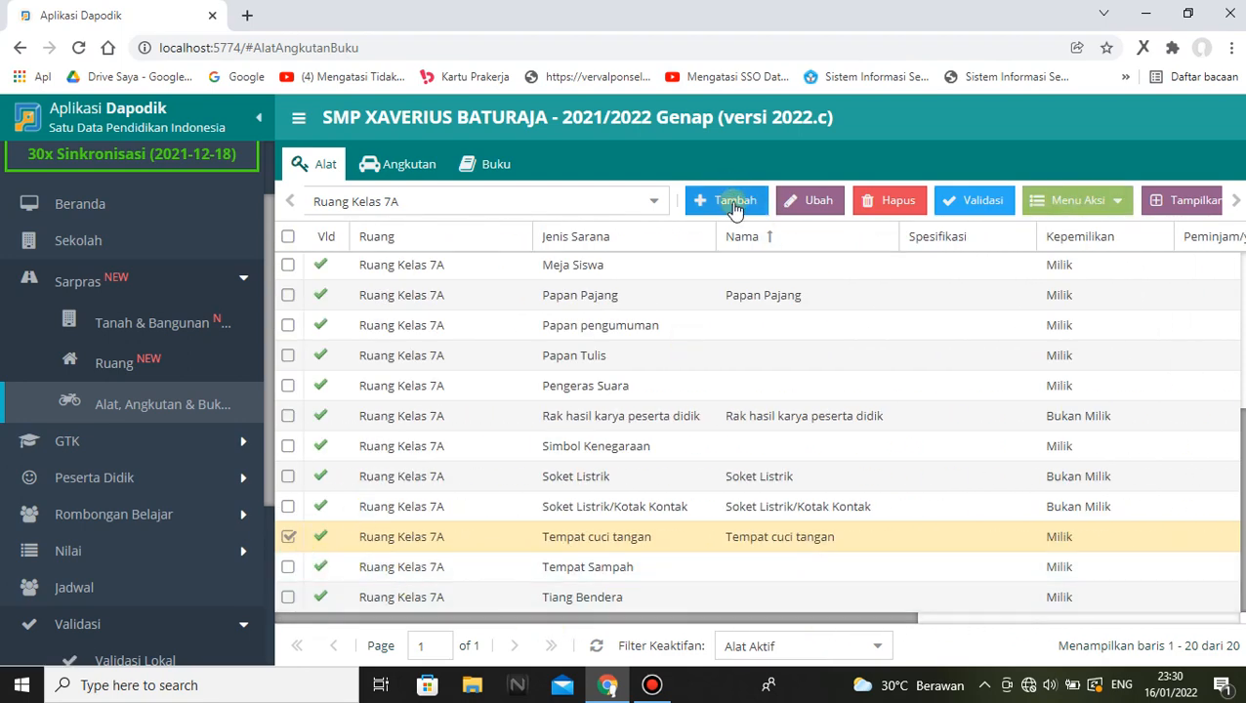
{"action": "left_click", "coordinate": [816, 202]}
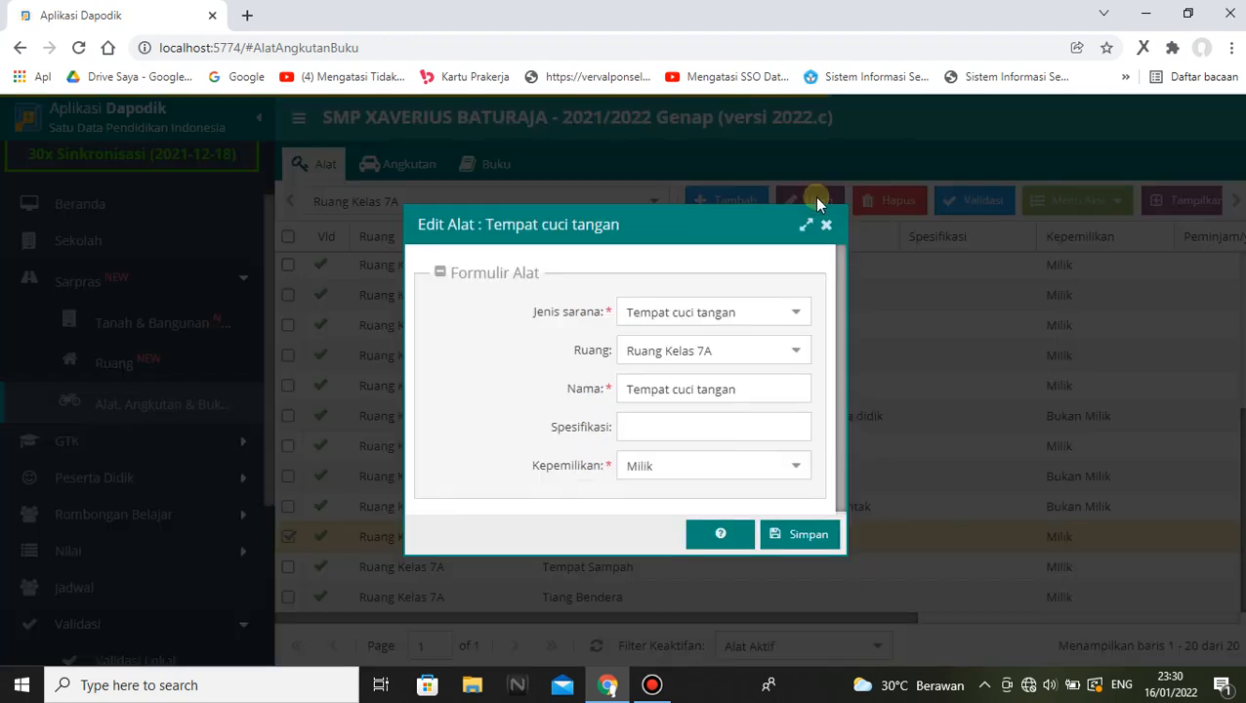
{"action": "left_click", "coordinate": [801, 539]}
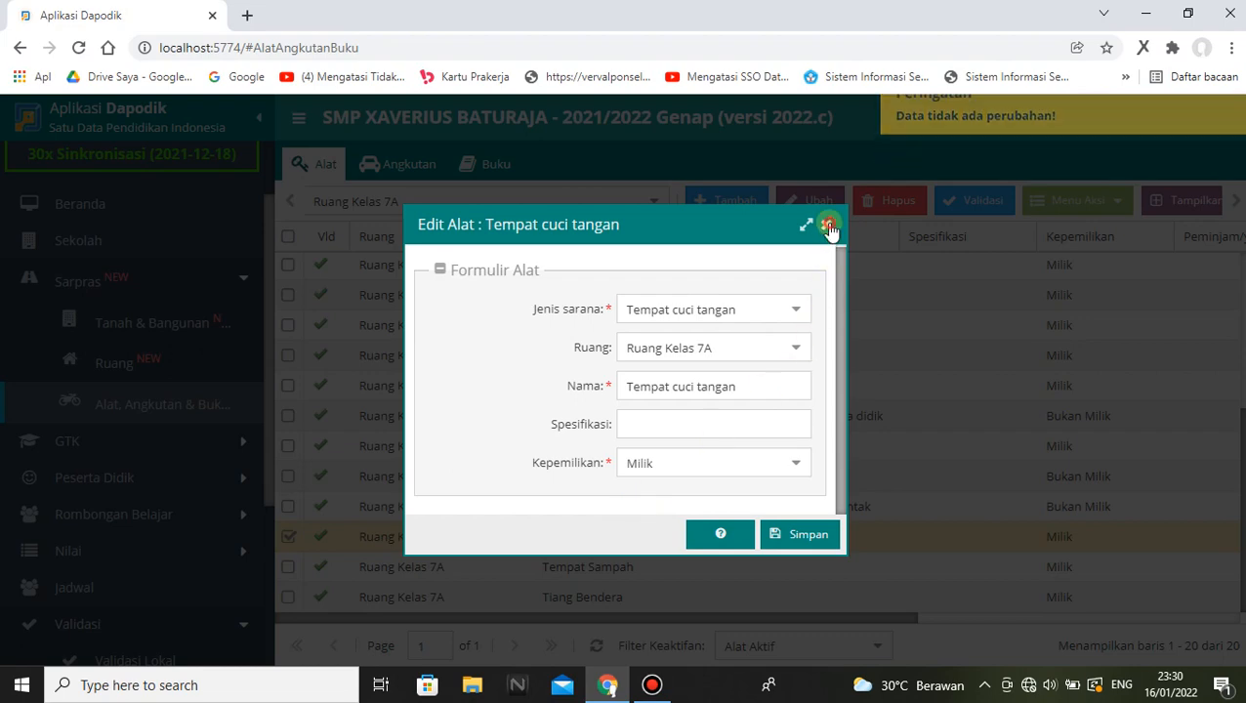
{"action": "left_click", "coordinate": [828, 230]}
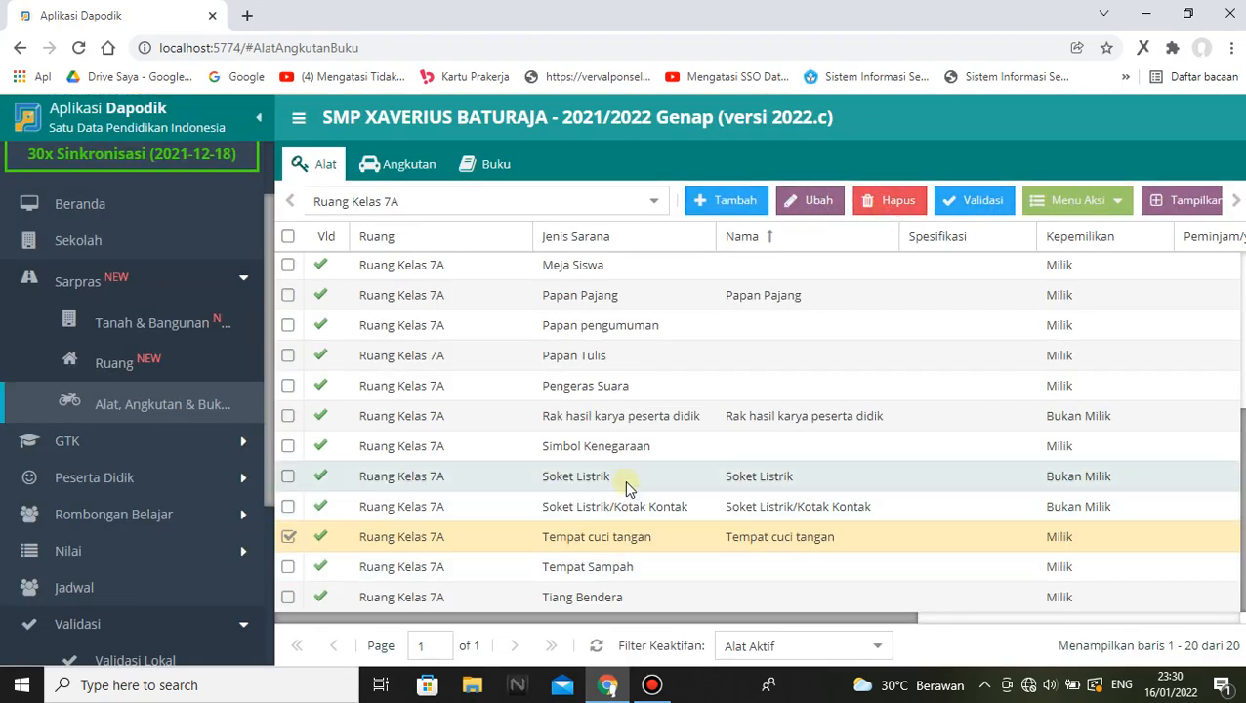
Delete the Tempat cuci tangan record of Ruang Kelas 7A, confirming removal of its derived data, and reload the equipment list.
{"action": "left_click", "coordinate": [377, 567]}
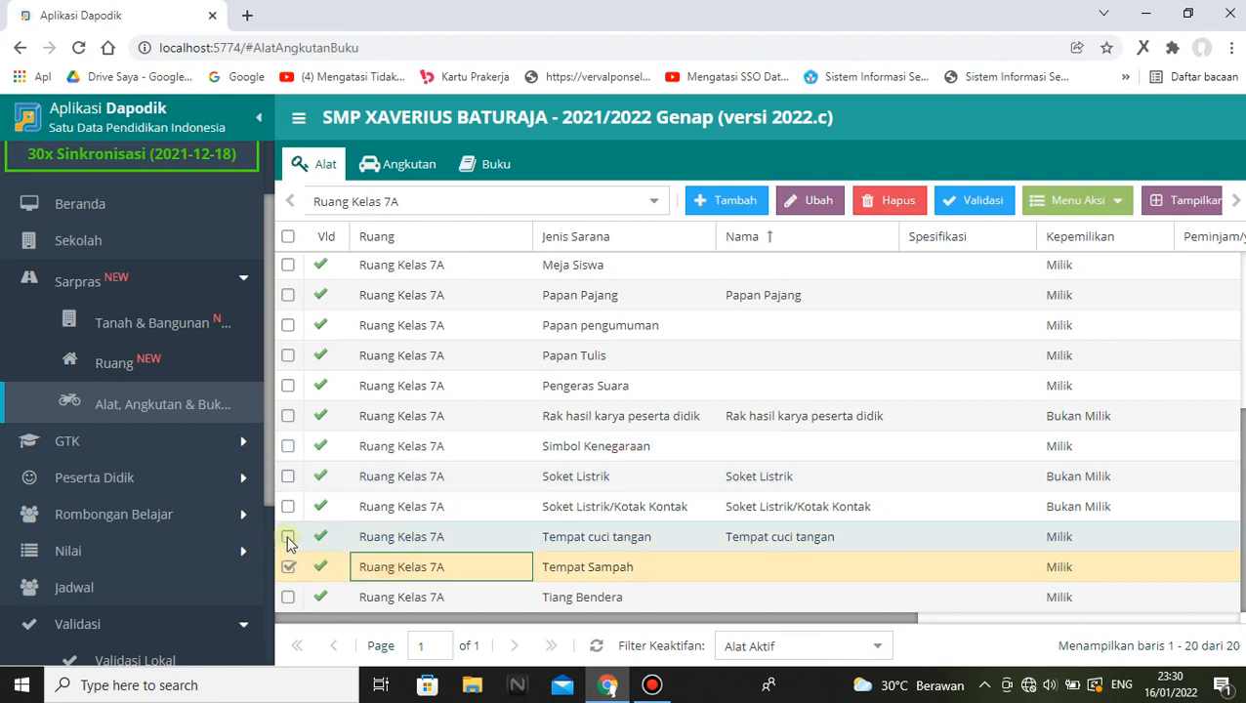
{"action": "left_click", "coordinate": [289, 568]}
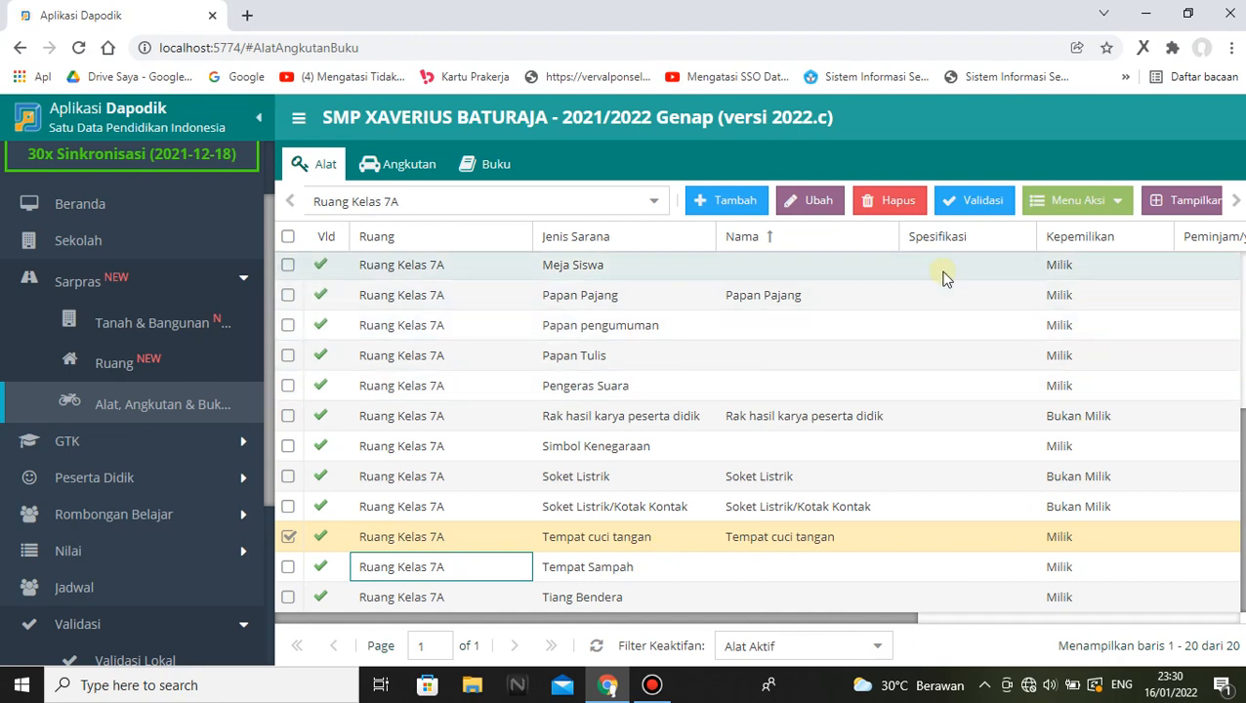
{"action": "left_click", "coordinate": [886, 202]}
{"action": "left_click", "coordinate": [586, 410]}
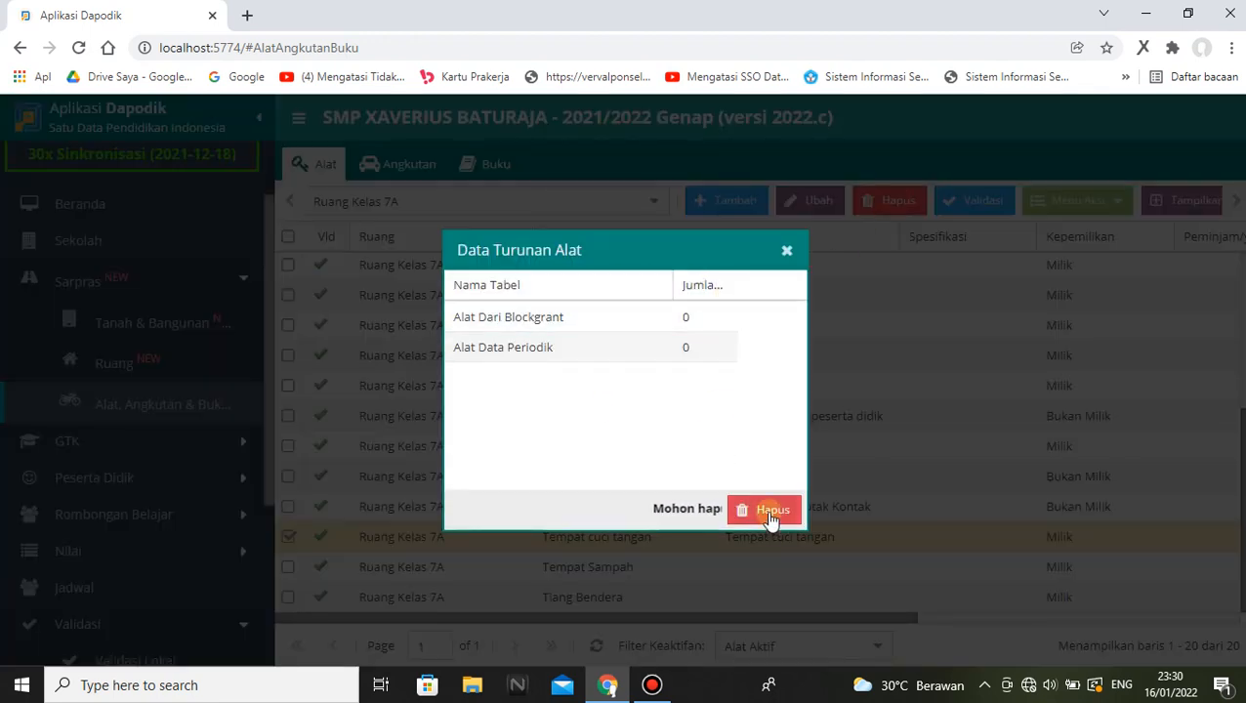
{"action": "left_click", "coordinate": [770, 516]}
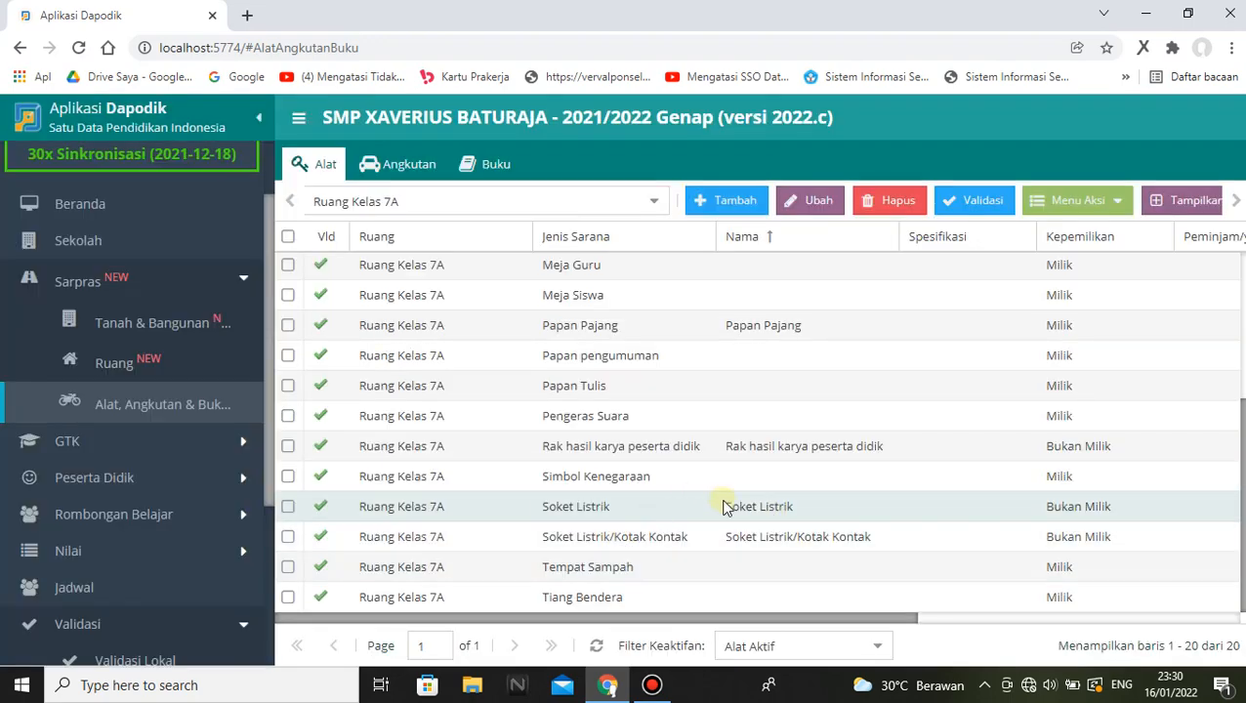
{"action": "scroll", "coordinate": [758, 509], "scroll_direction": "up", "scroll_amount": 2}
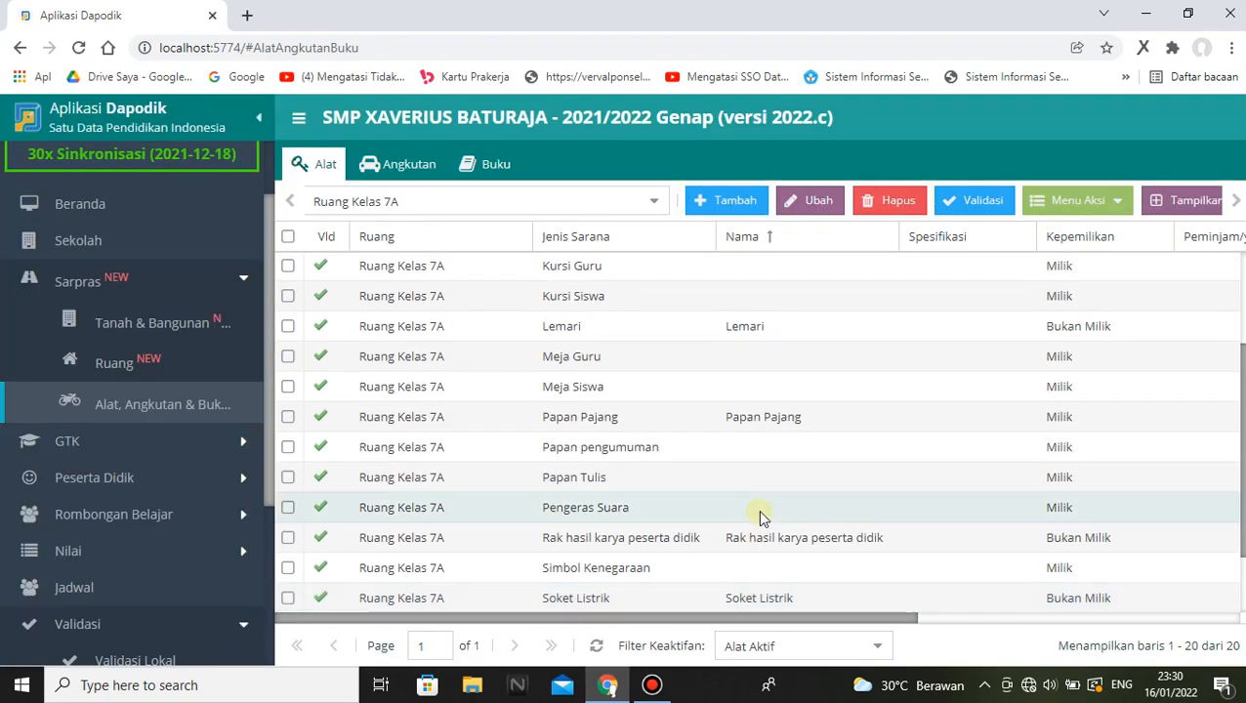
{"action": "scroll", "coordinate": [757, 508], "scroll_direction": "down", "scroll_amount": 2}
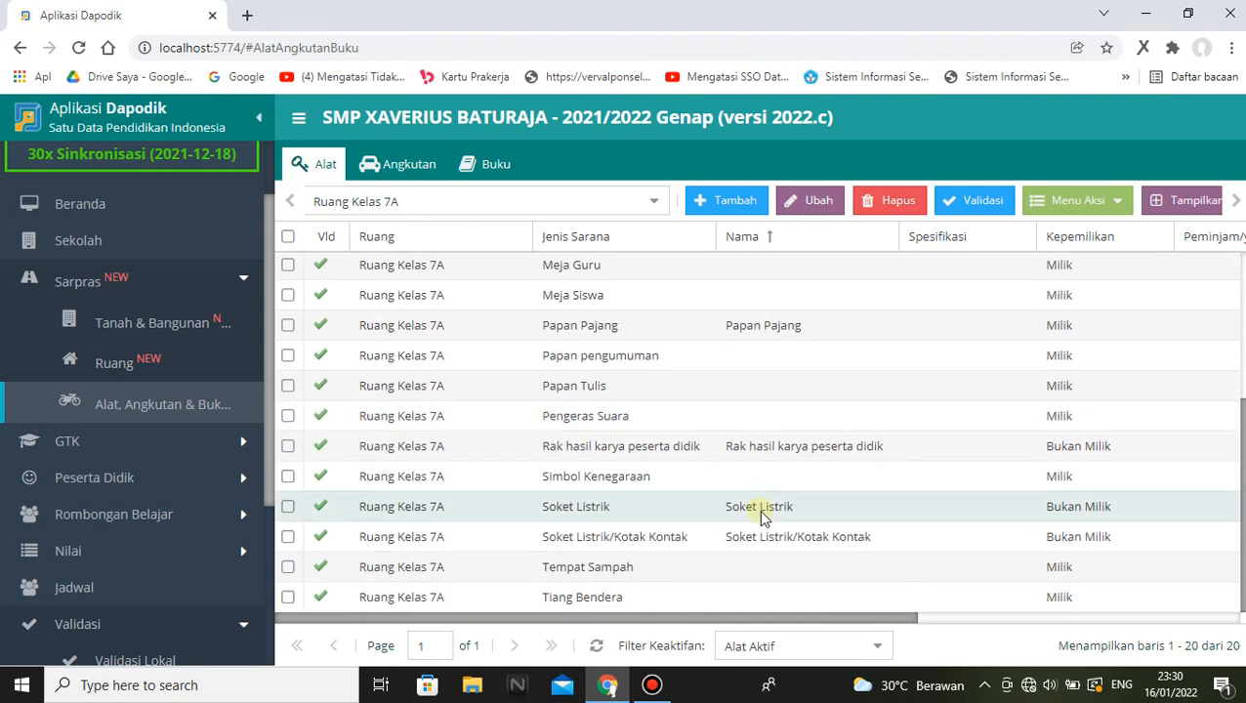
{"action": "left_click", "coordinate": [594, 647]}
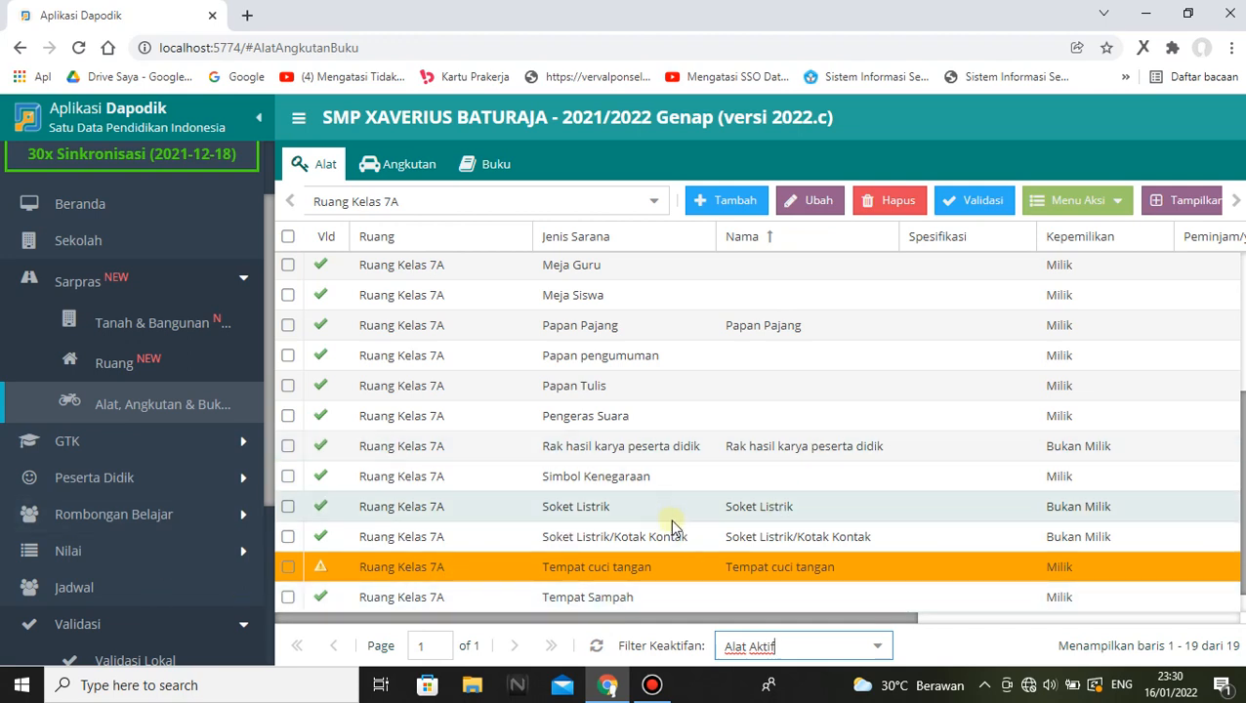
Open the flagged Tempat cuci tangan record of Ruang Kelas 7A for editing and save it with its existing values.
{"action": "scroll", "coordinate": [670, 519], "scroll_direction": "down", "scroll_amount": 1}
{"action": "left_click", "coordinate": [289, 540]}
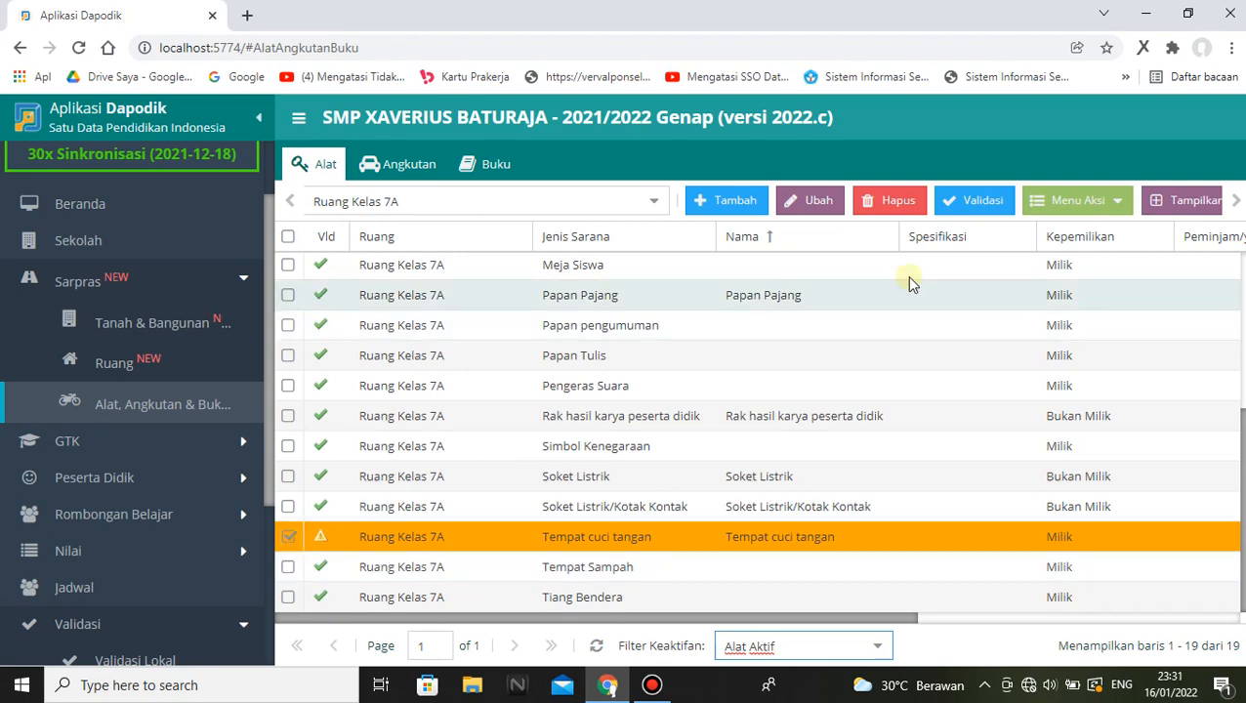
{"action": "left_click", "coordinate": [819, 201]}
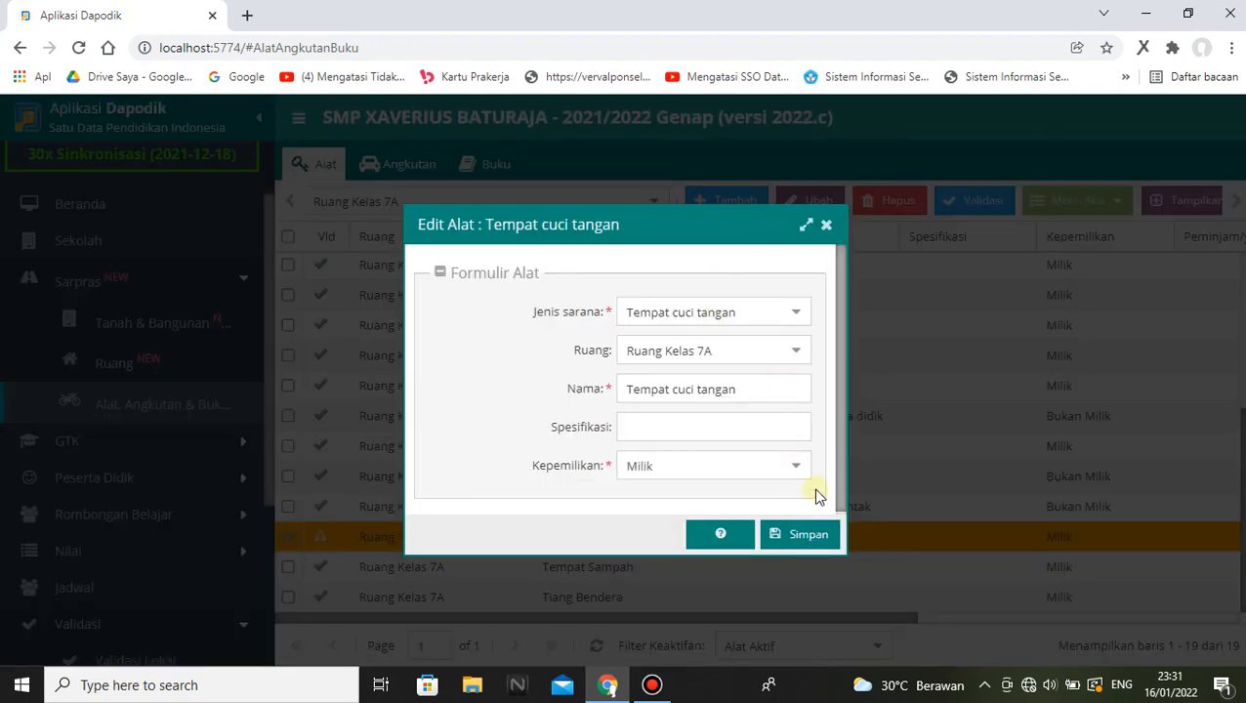
{"action": "left_click", "coordinate": [808, 534]}
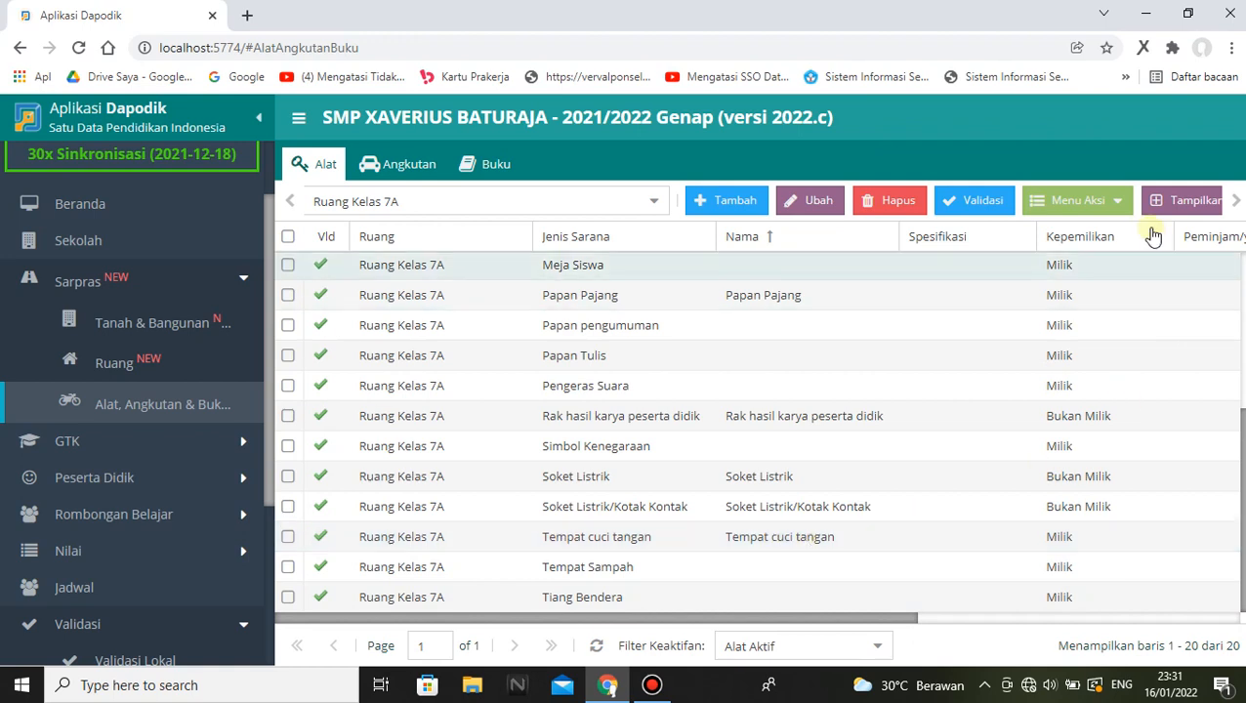
{"action": "left_click", "coordinate": [288, 536]}
{"action": "left_click", "coordinate": [1092, 200]}
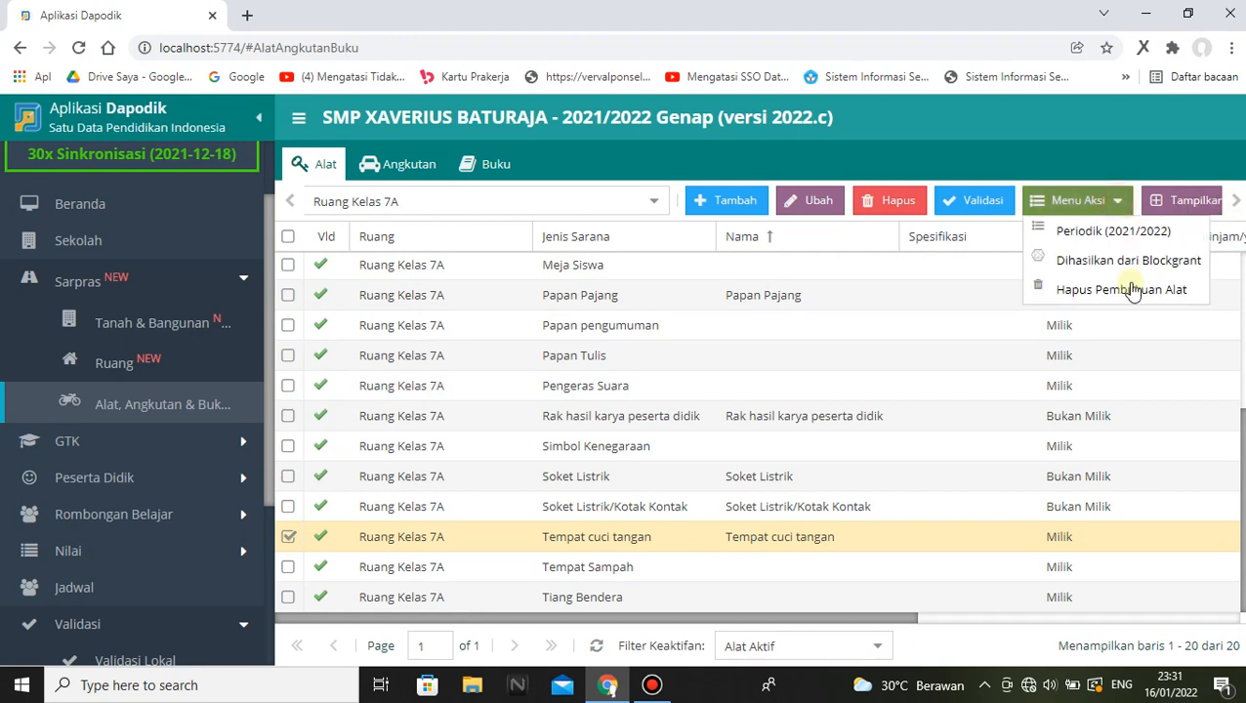
{"action": "left_click", "coordinate": [1121, 289]}
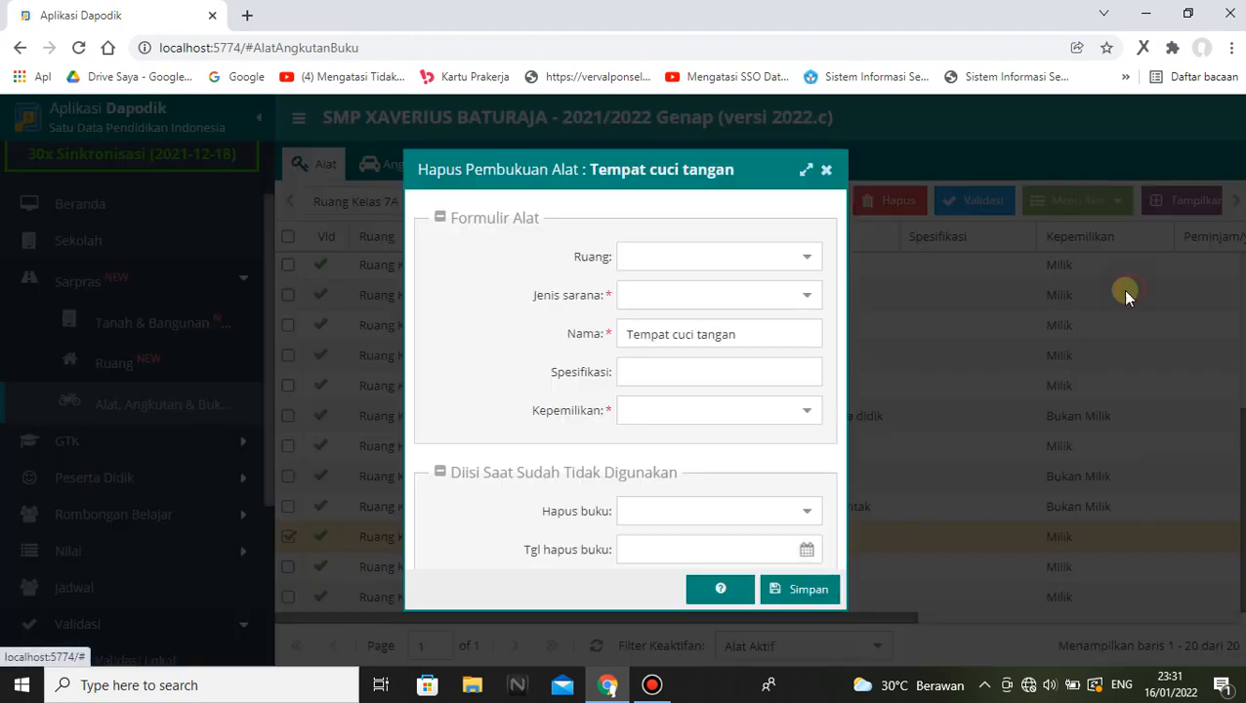
{"action": "left_click", "coordinate": [807, 510]}
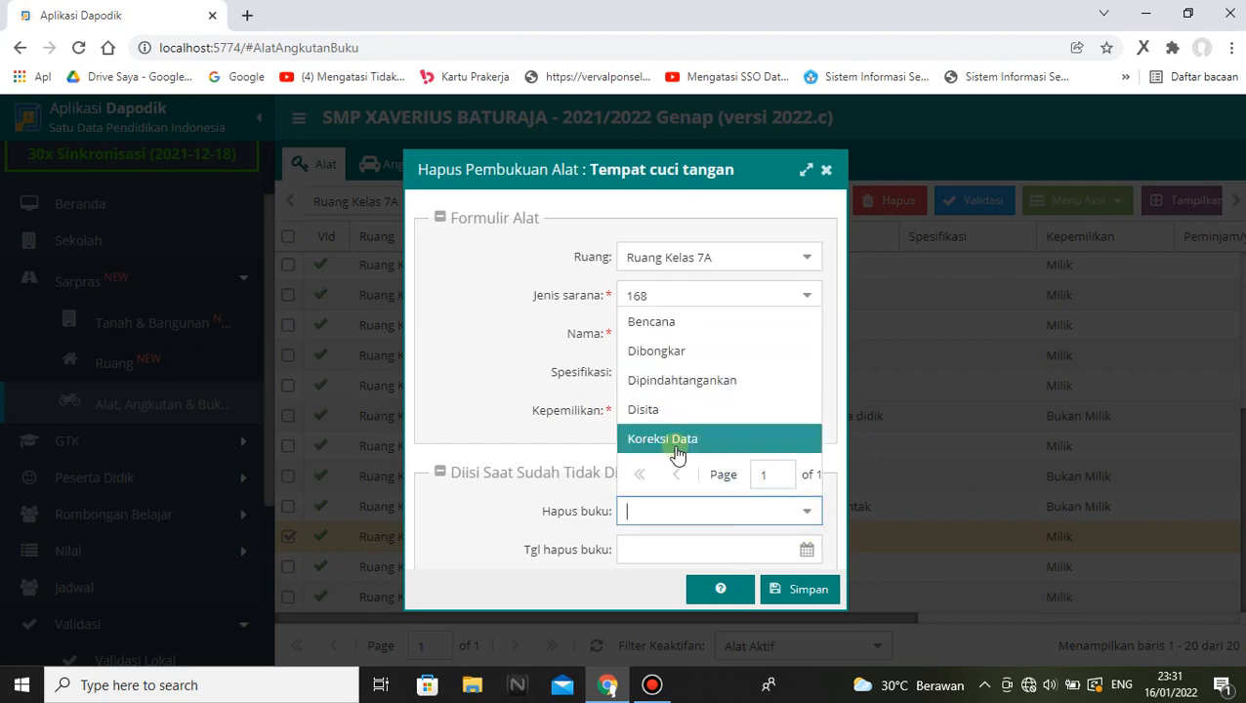
{"action": "left_click", "coordinate": [826, 170]}
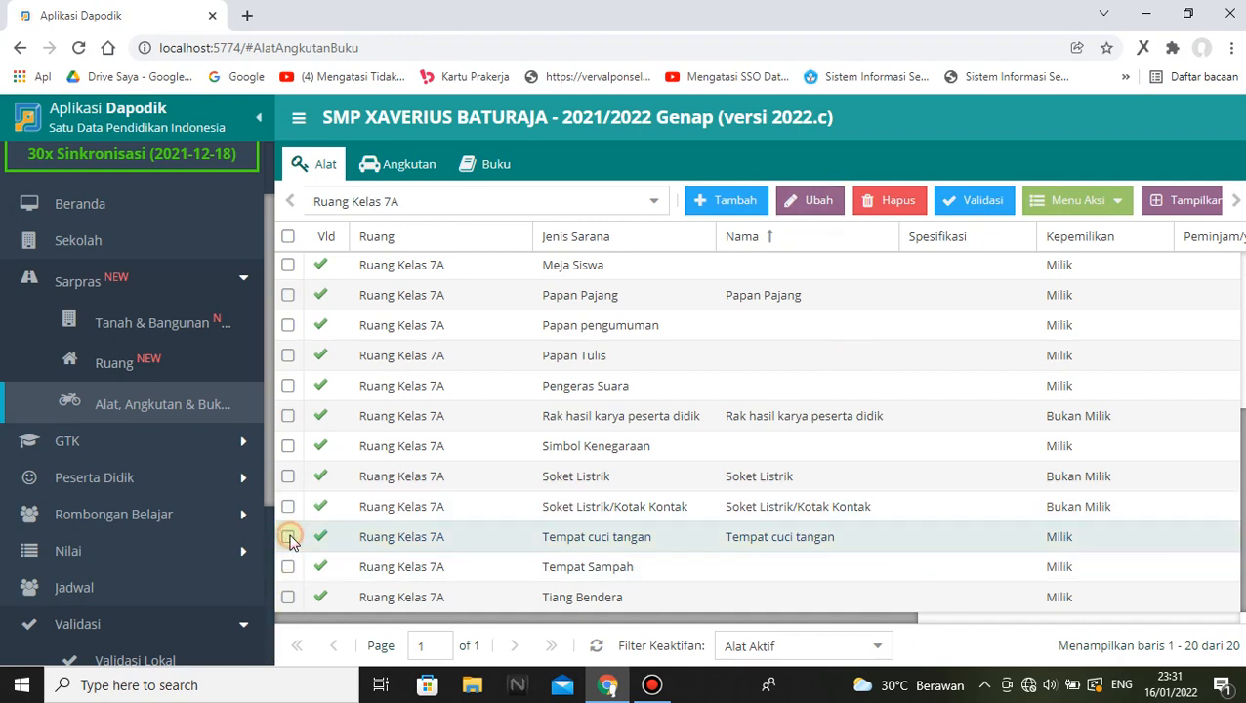
{"action": "left_click", "coordinate": [289, 536]}
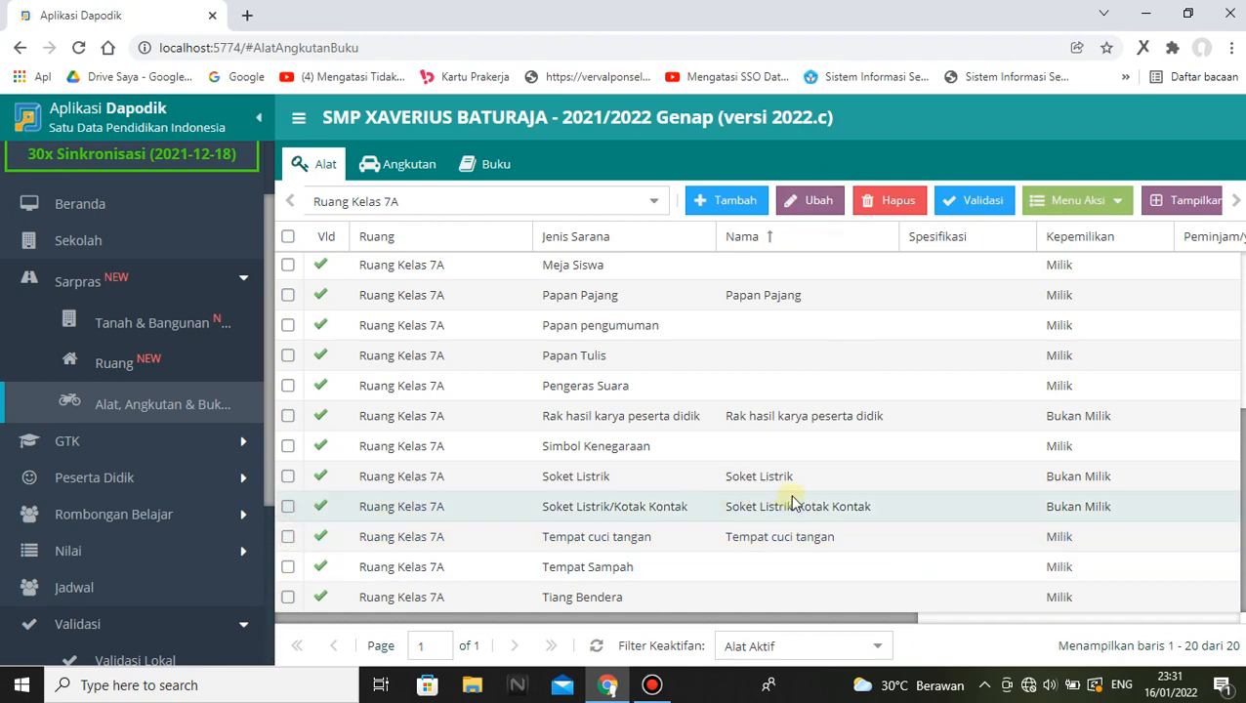
Open the Periodik (2021/2022) data of Tempat cuci tangan in Ruang Kelas 7A, set Jumlah laik to 1, and save it.
{"action": "left_click", "coordinate": [288, 536]}
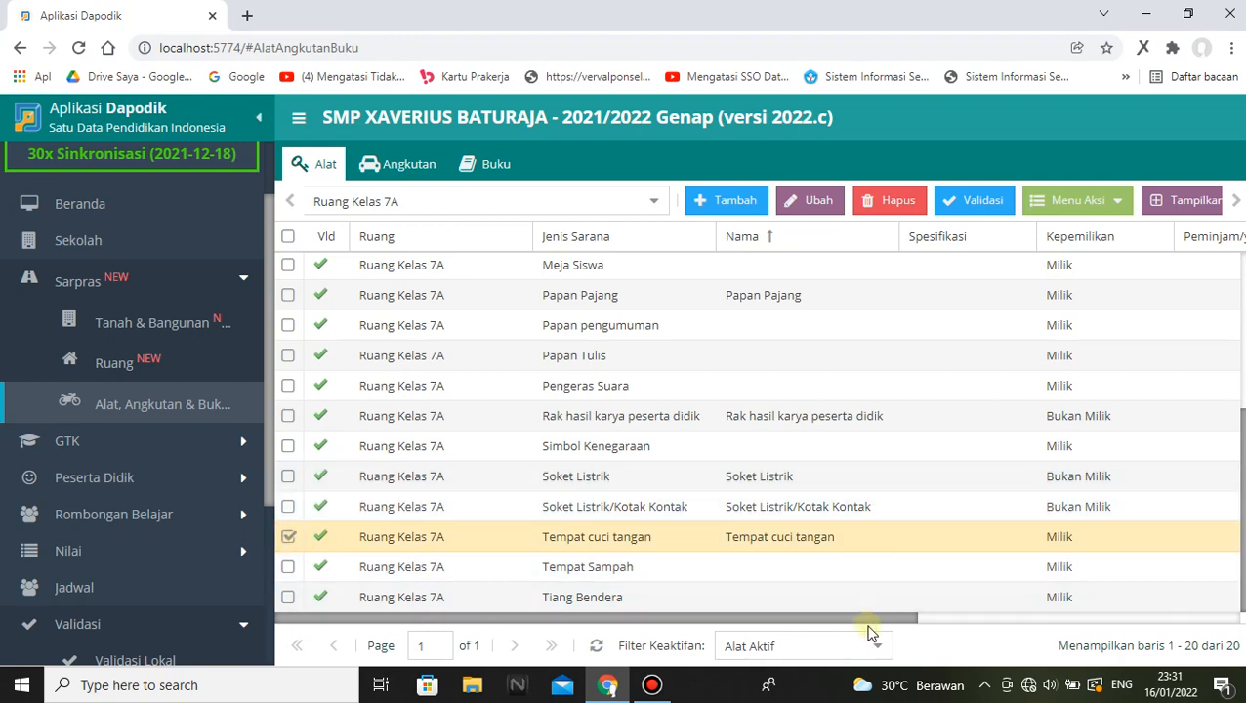
{"action": "left_click_drag", "start_coordinate": [872, 622], "coordinate": [743, 627]}
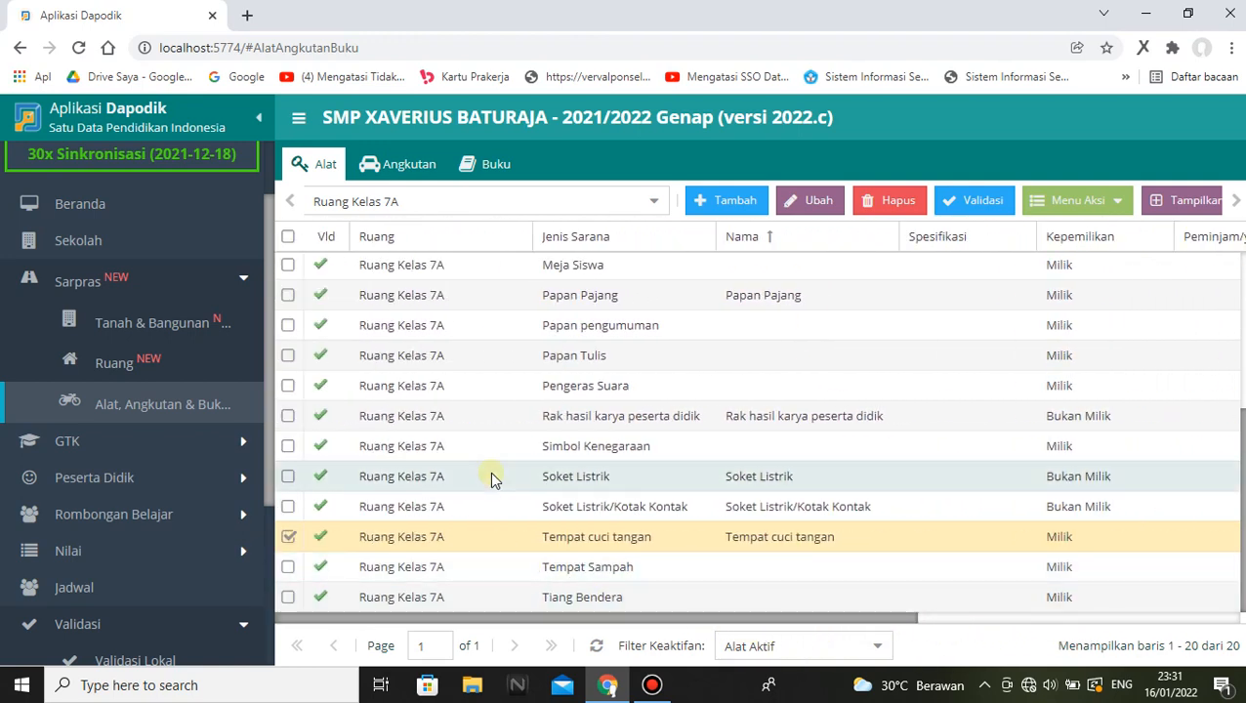
{"action": "left_click", "coordinate": [287, 538]}
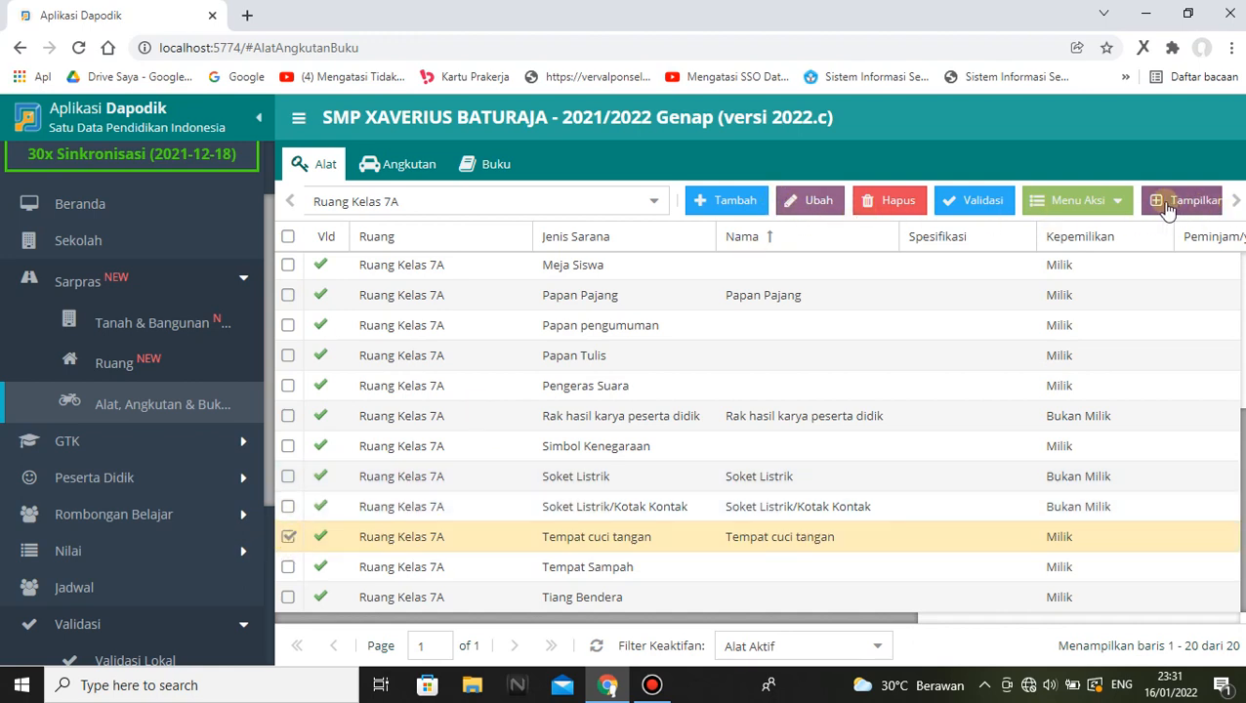
{"action": "left_click", "coordinate": [1120, 204]}
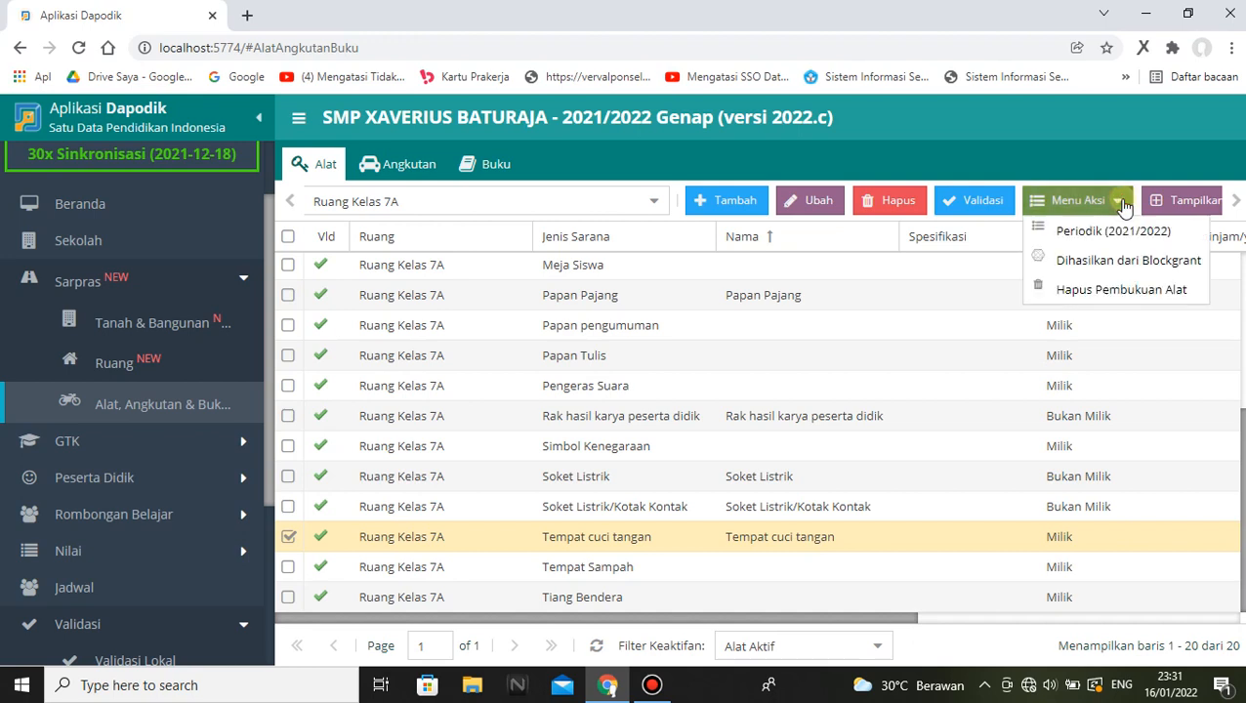
{"action": "left_click", "coordinate": [1082, 228]}
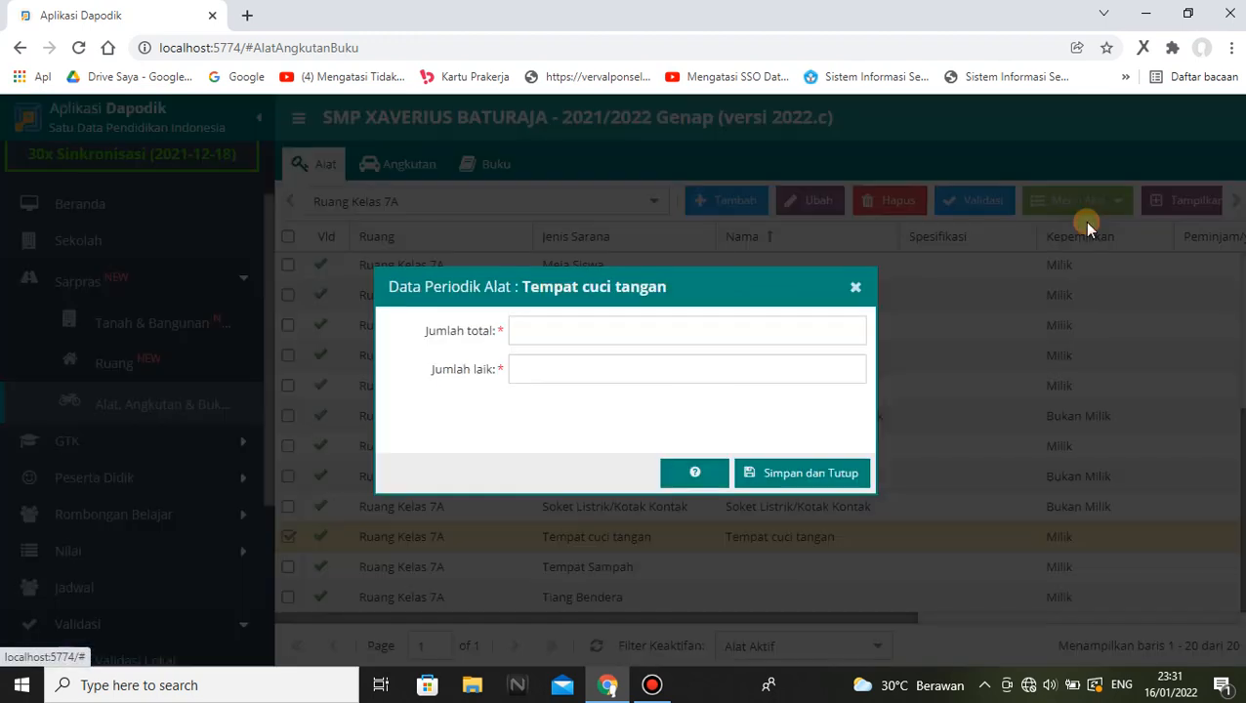
{"action": "left_click", "coordinate": [550, 369]}
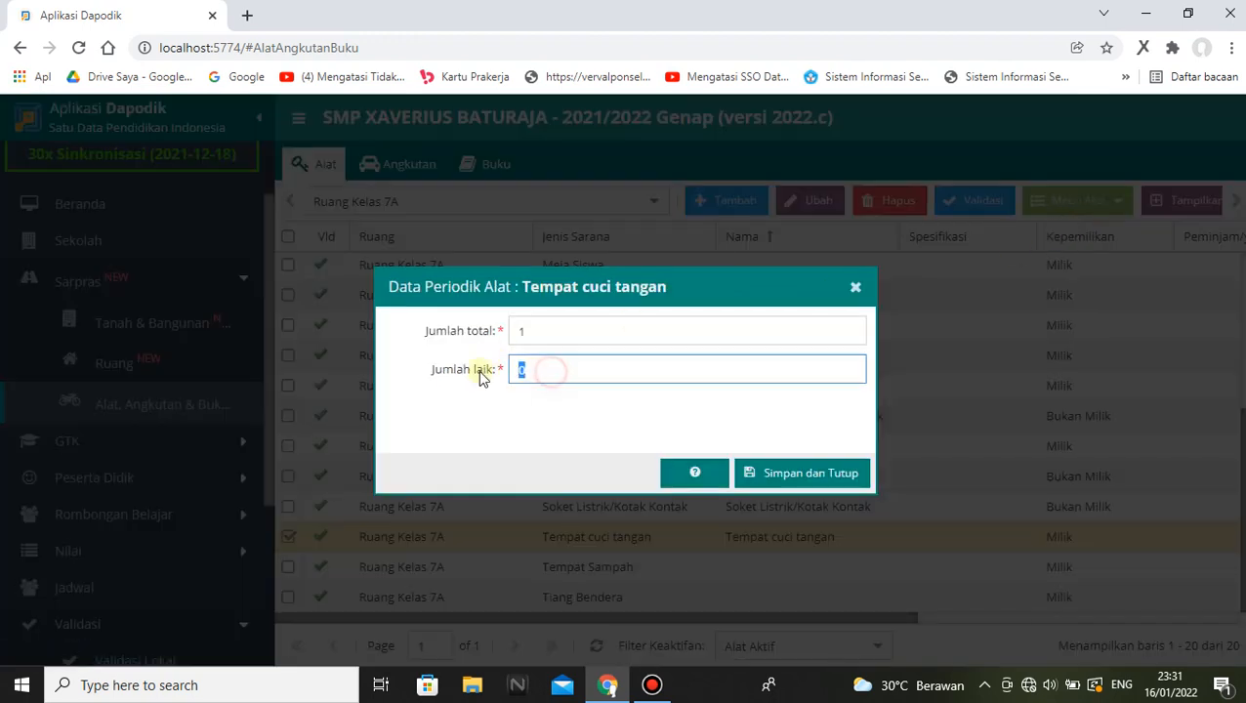
{"action": "type", "text": "1"}
{"action": "left_click", "coordinate": [799, 472]}
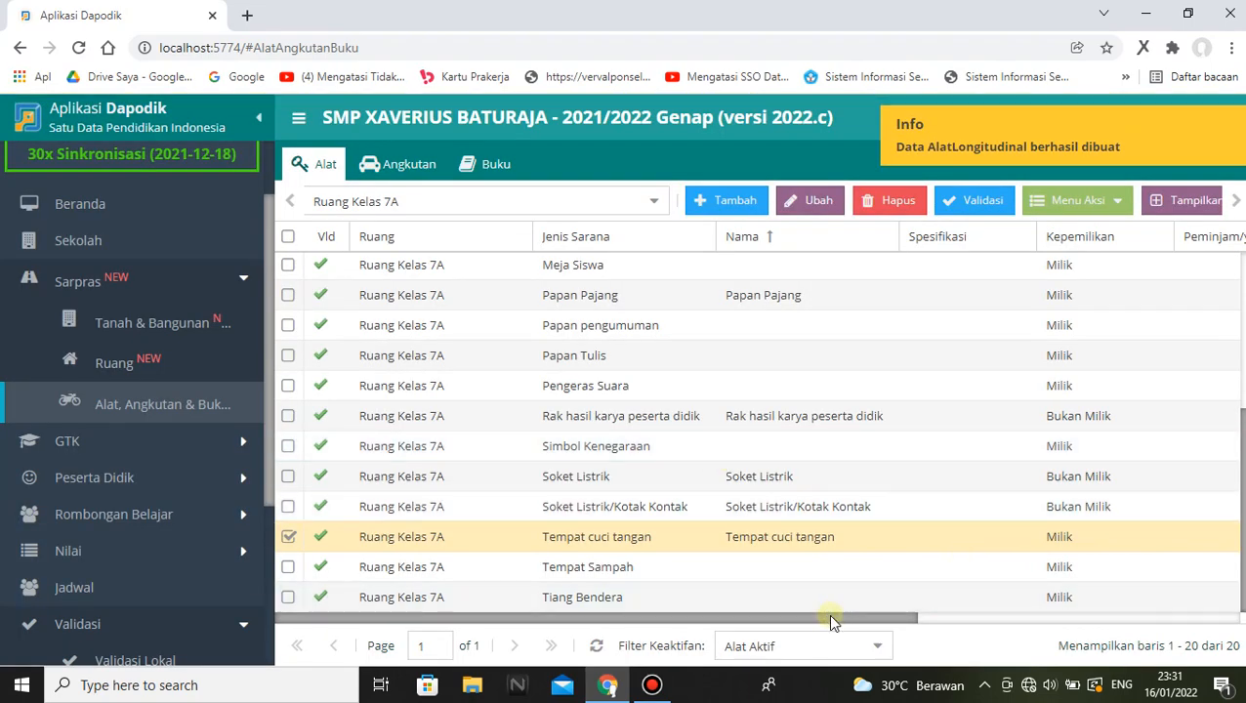
Switch the equipment list to Ruang Kelas 7B and reload it.
{"action": "left_click_drag", "start_coordinate": [827, 617], "coordinate": [630, 603]}
{"action": "left_click", "coordinate": [652, 200]}
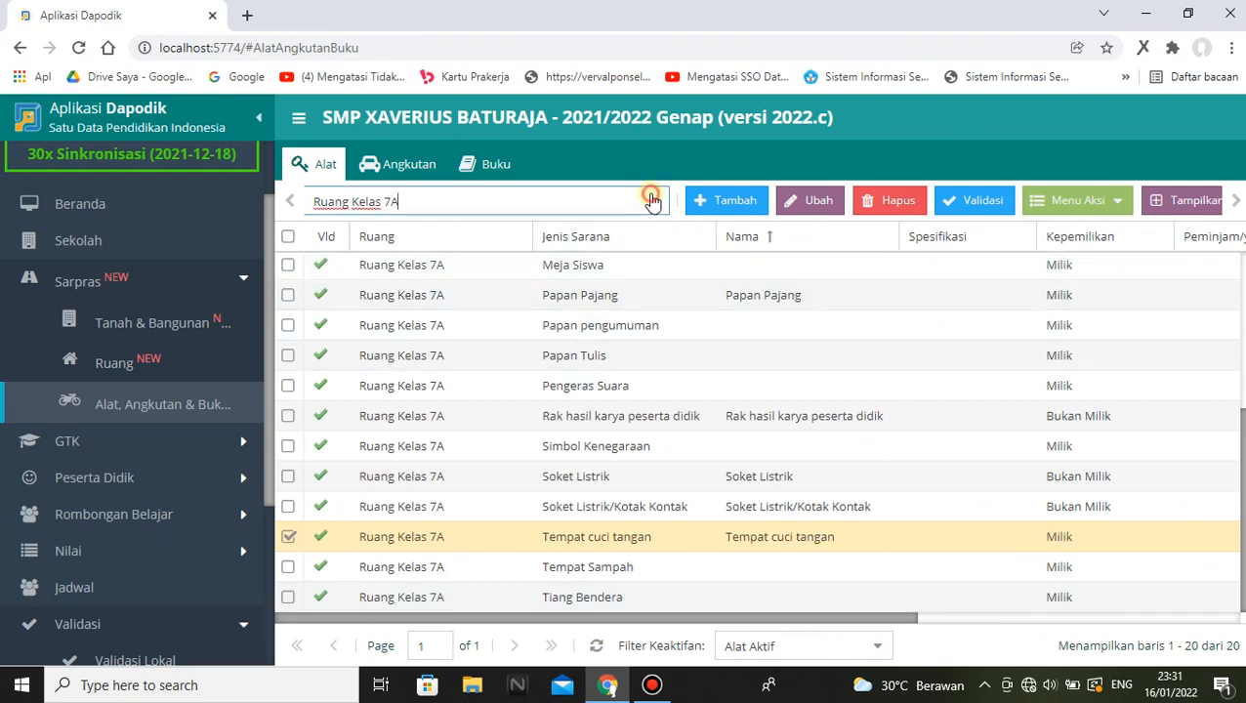
{"action": "left_click", "coordinate": [506, 344]}
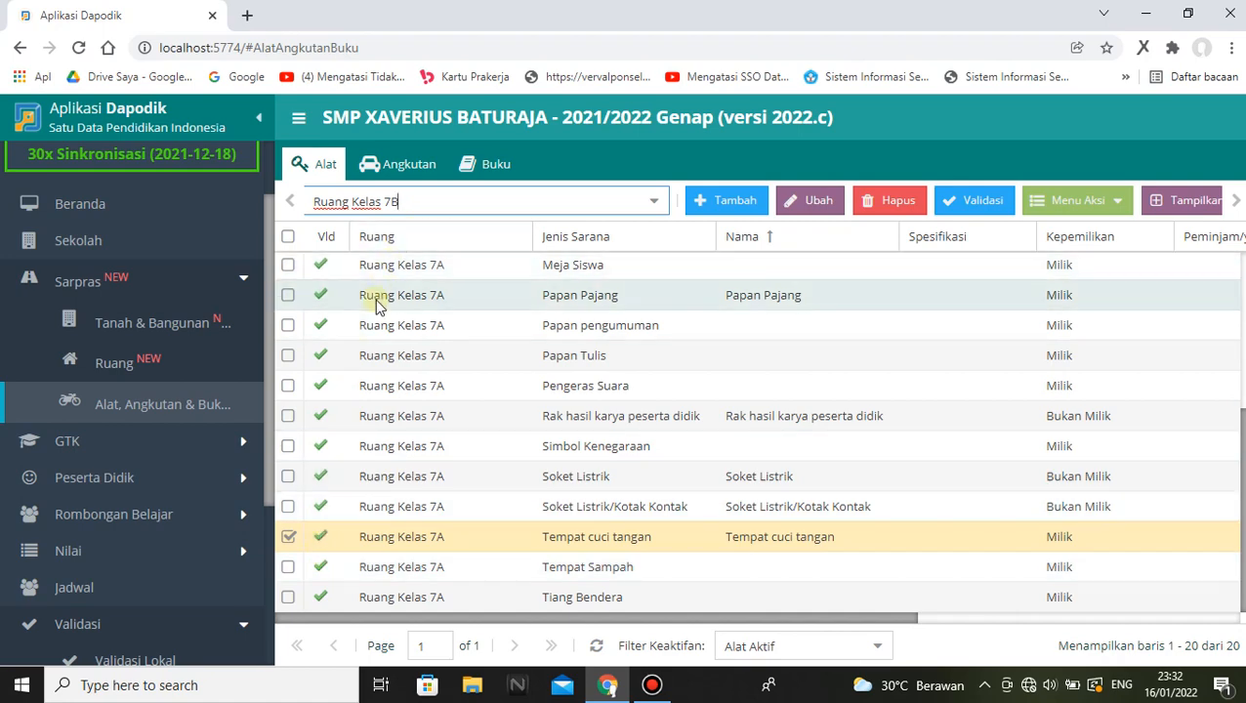
{"action": "left_click", "coordinate": [595, 646]}
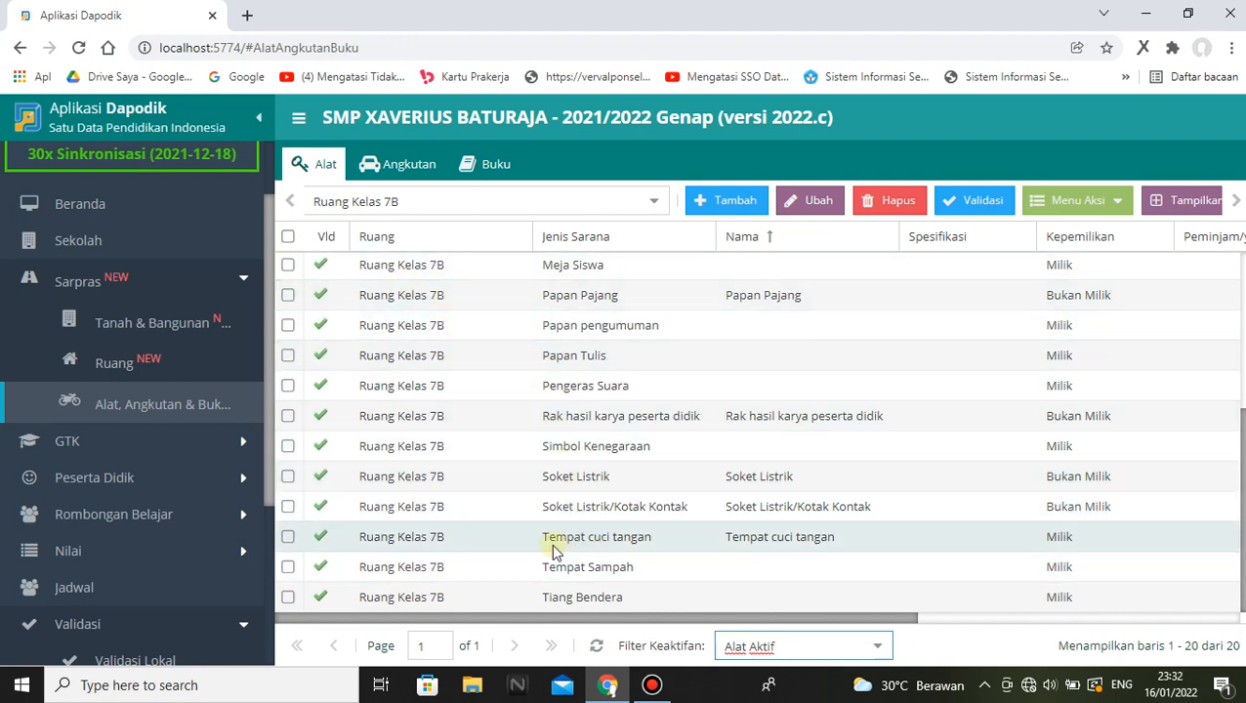
Set Jumlah laik to 1 in the Periodik (2021/2022) data of Tempat cuci tangan in Ruang Kelas 7B and save it.
{"action": "left_click", "coordinate": [290, 538]}
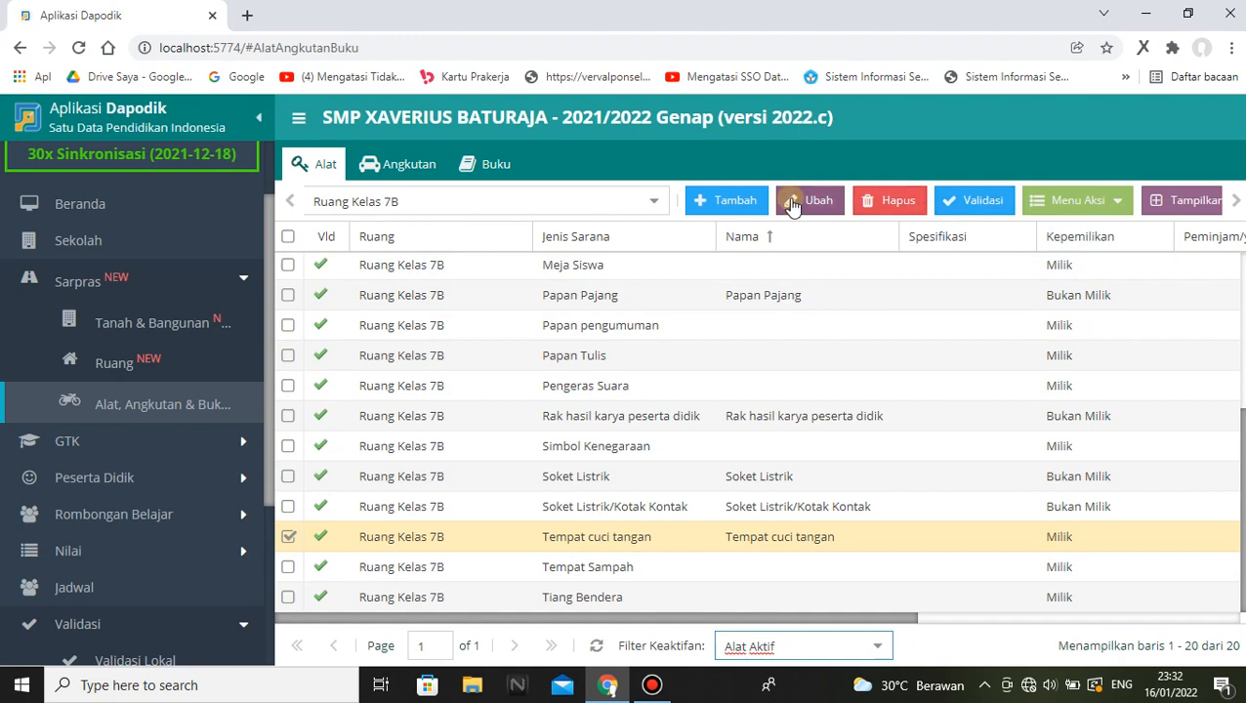
{"action": "left_click", "coordinate": [1113, 200]}
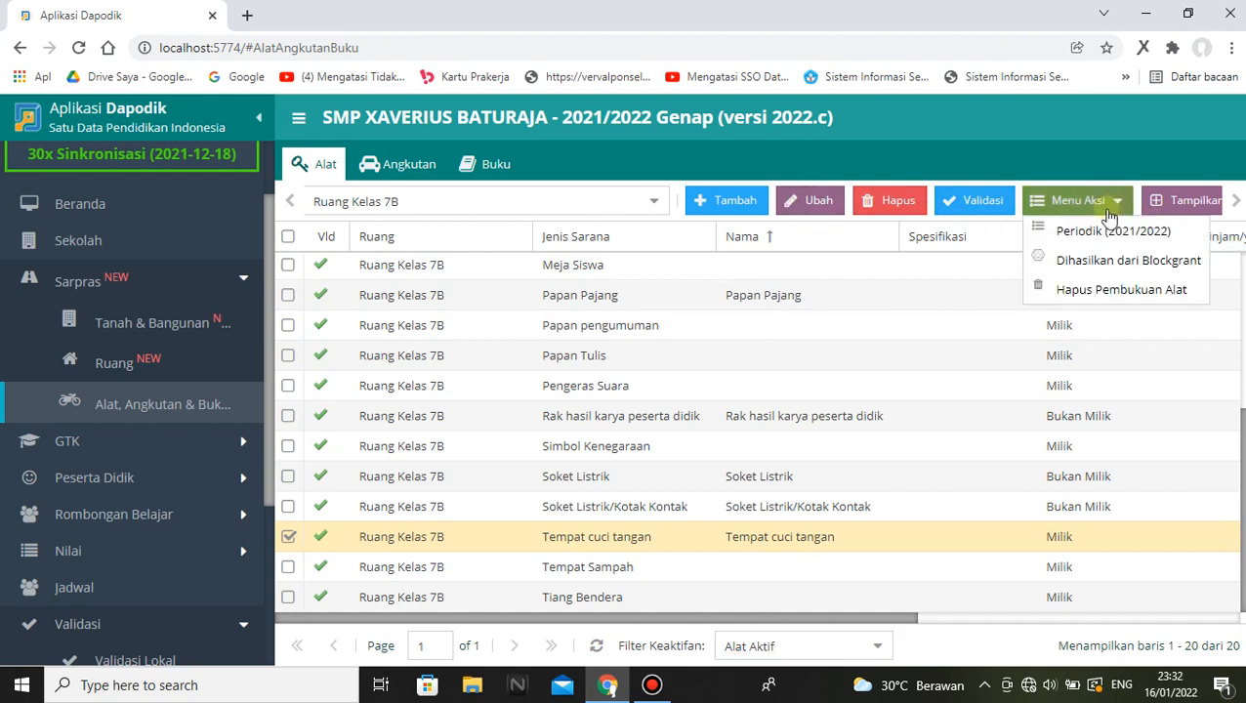
{"action": "left_click", "coordinate": [1088, 234]}
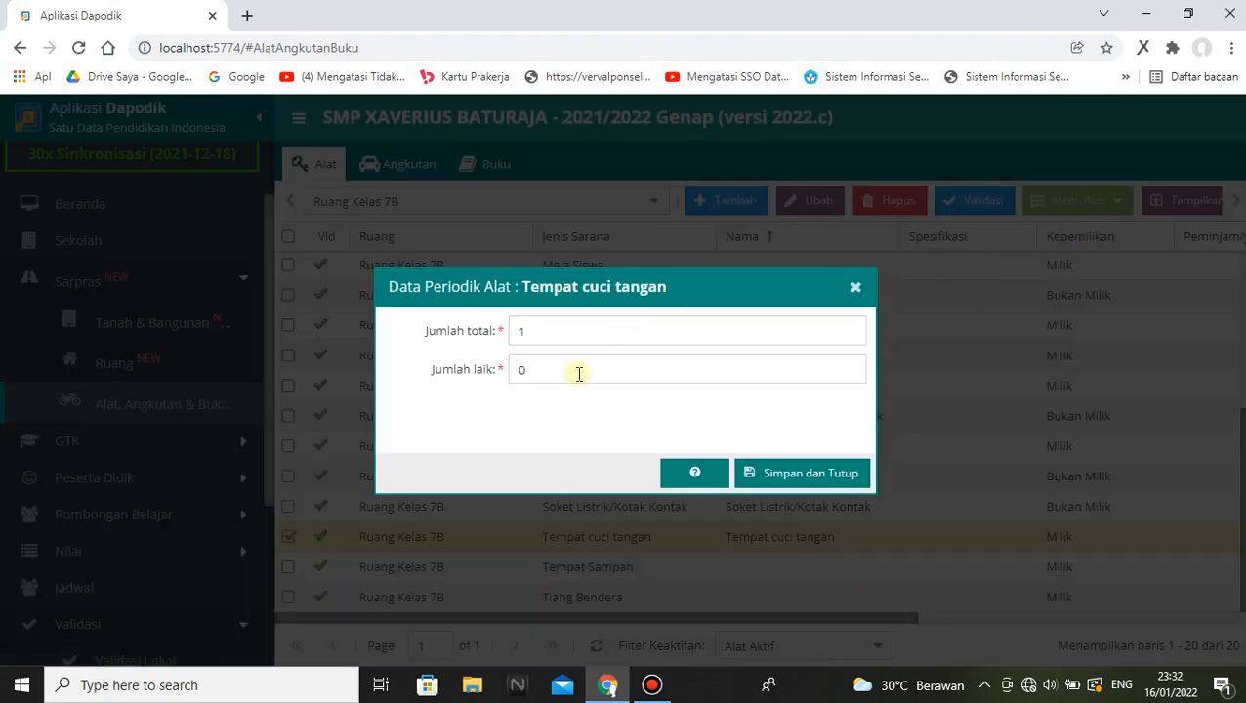
{"action": "left_click_drag", "start_coordinate": [575, 371], "coordinate": [401, 372]}
{"action": "type", "text": "1"}
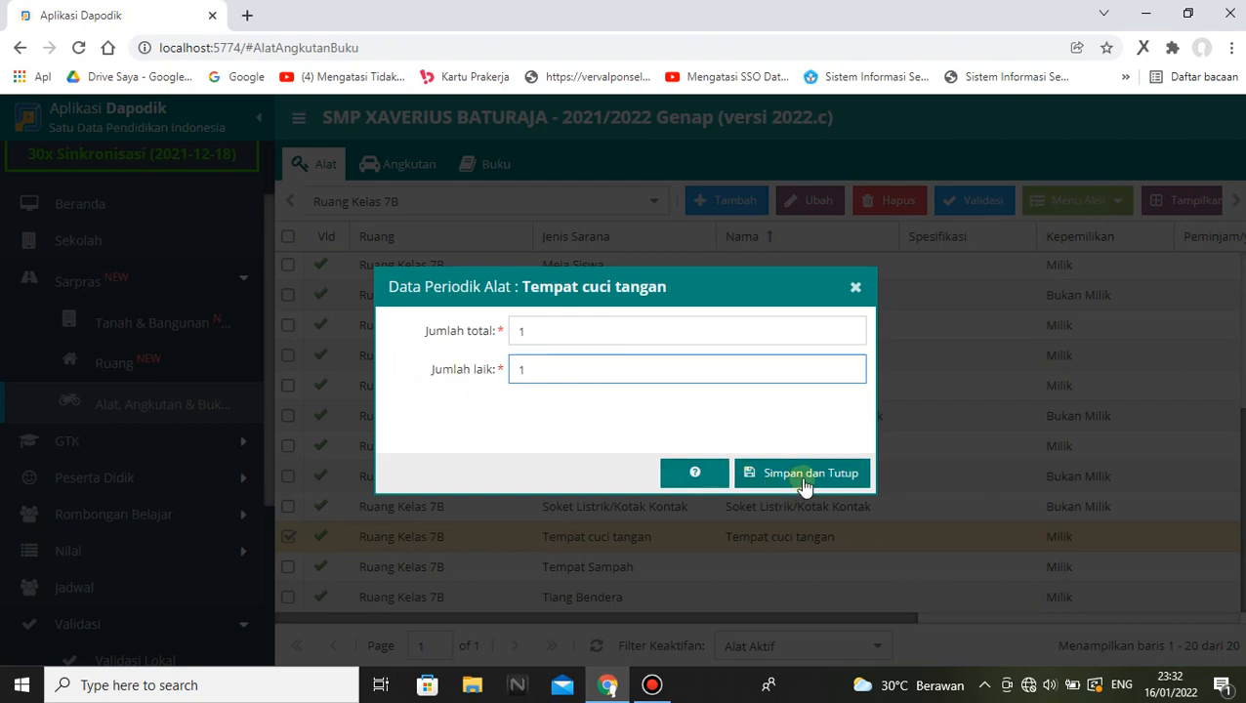
{"action": "left_click", "coordinate": [800, 477]}
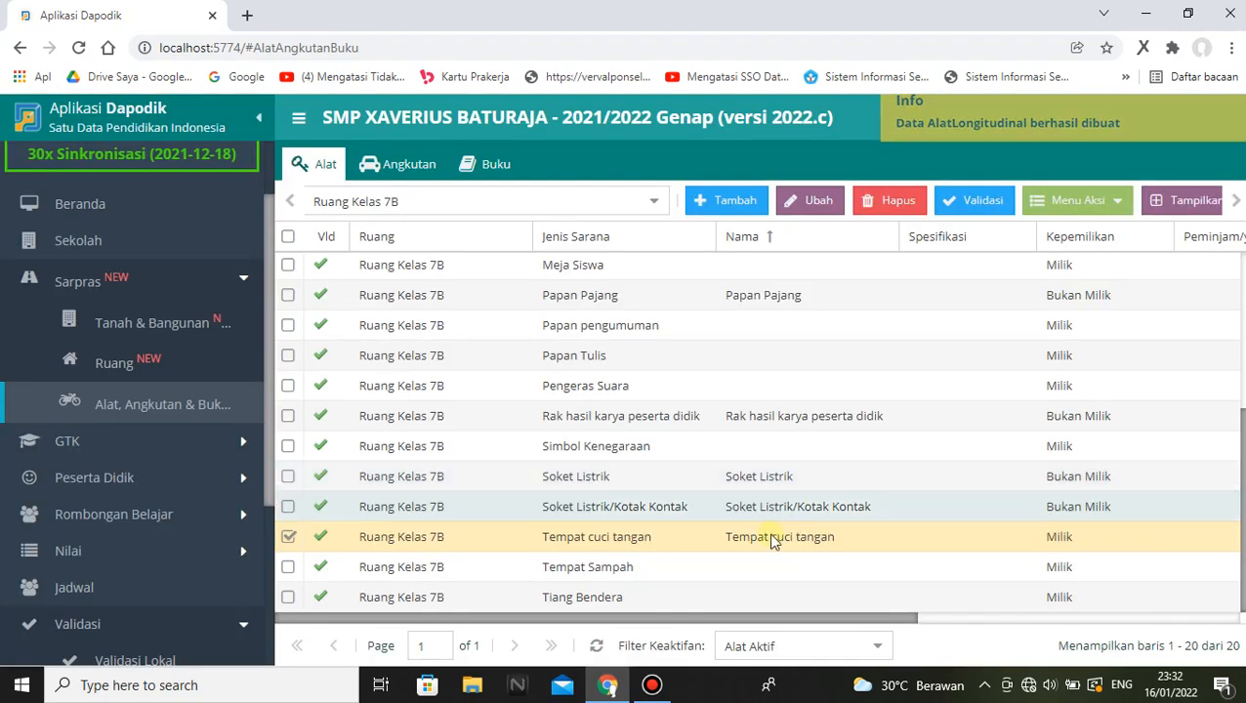
{"action": "left_click_drag", "start_coordinate": [727, 616], "coordinate": [501, 640]}
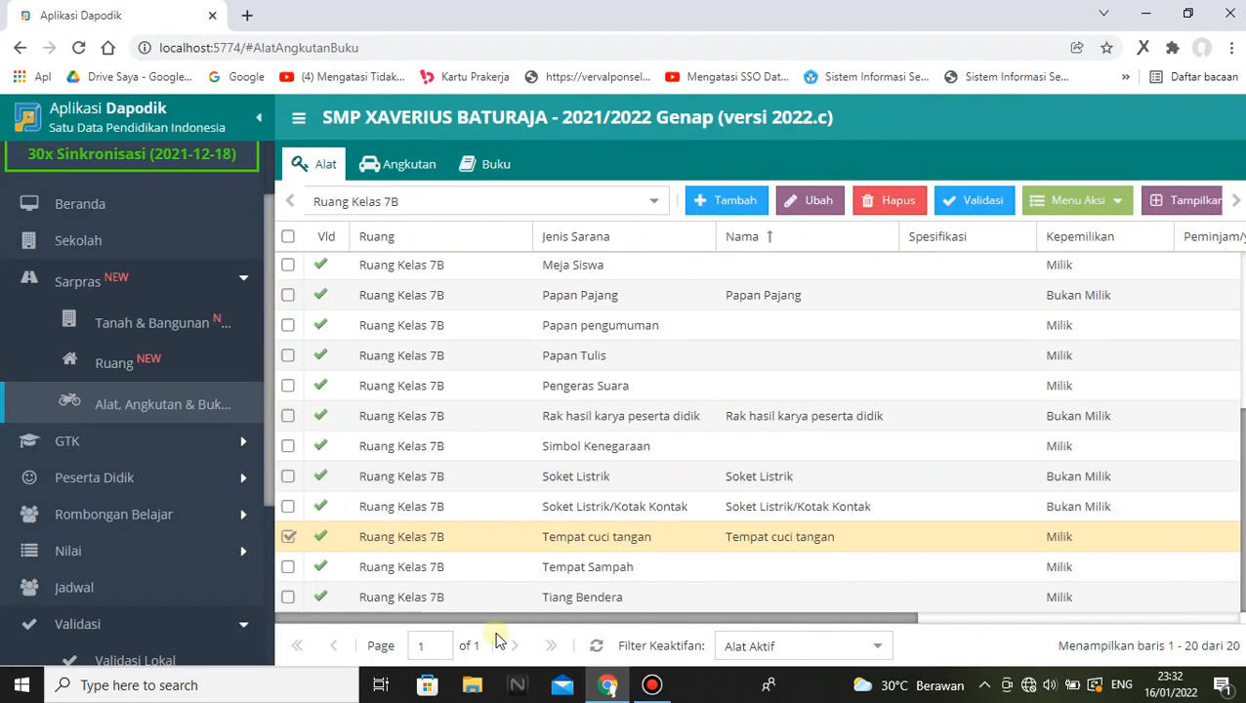
Return to Validasi Lokal, refresh the Sarpras validation, and review the updated results.
{"action": "scroll", "coordinate": [188, 464], "scroll_direction": "down", "scroll_amount": 2}
{"action": "left_click", "coordinate": [156, 478]}
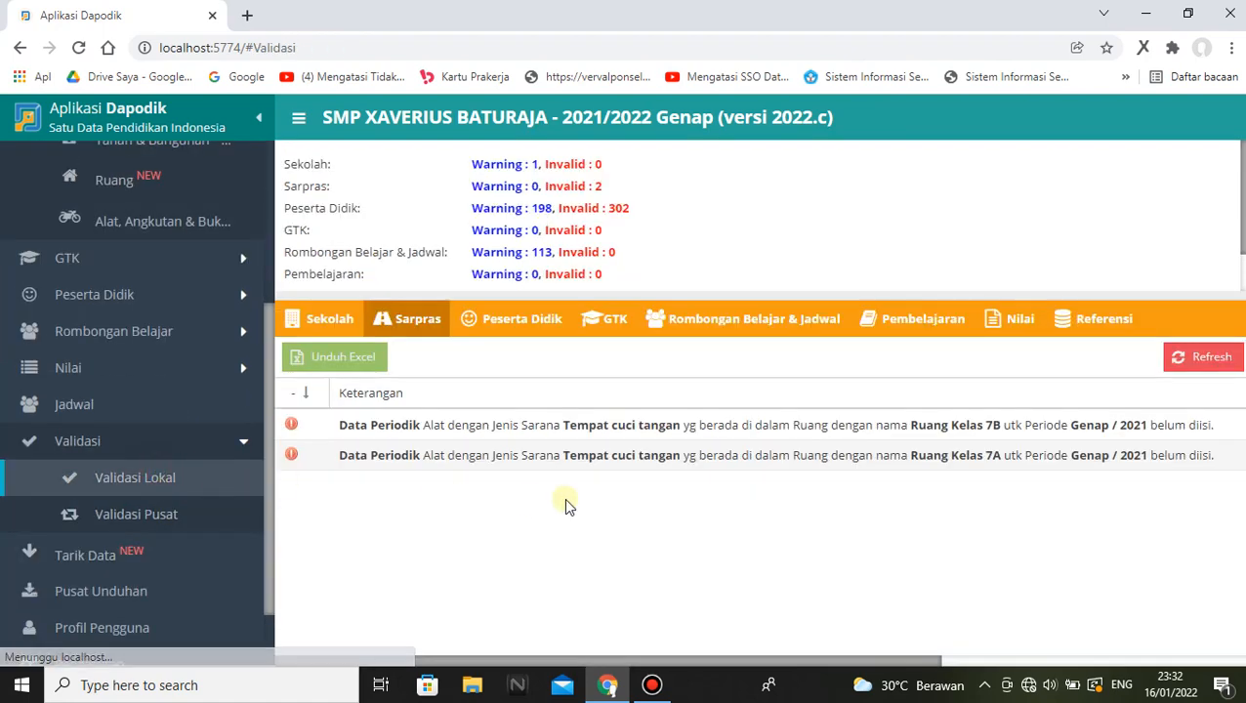
{"action": "left_click", "coordinate": [1202, 357]}
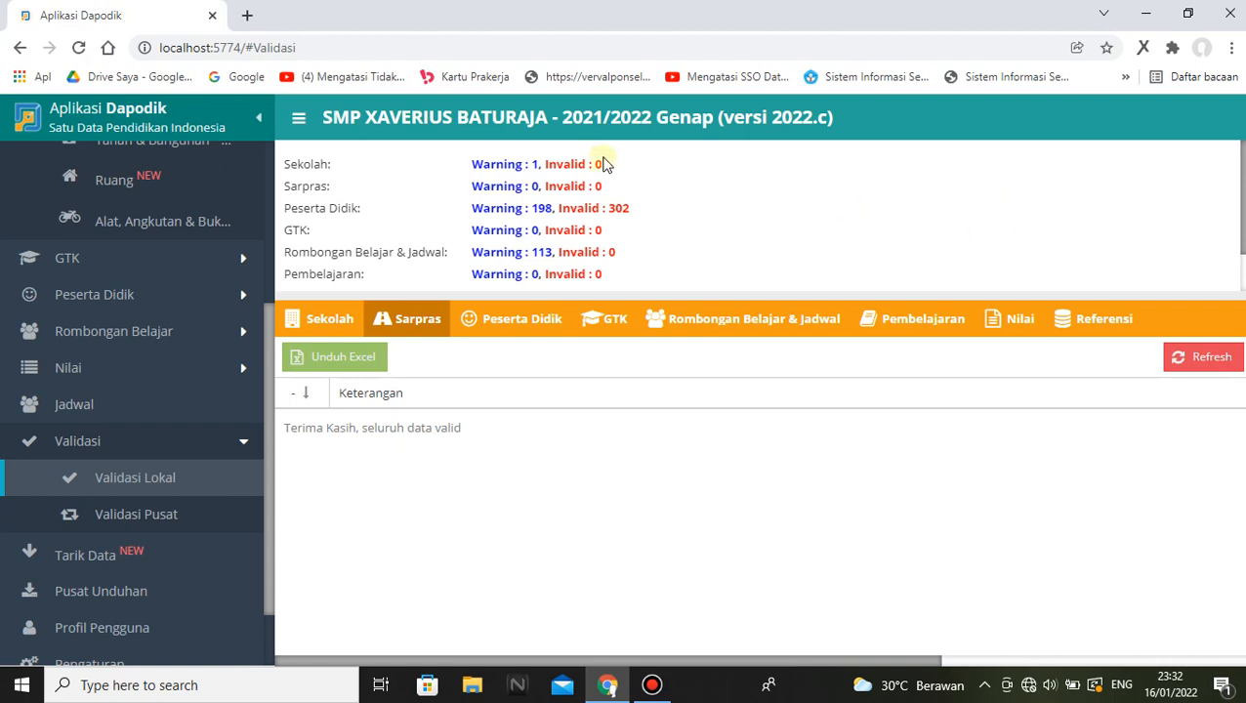
{"action": "scroll", "coordinate": [244, 254], "scroll_direction": "up", "scroll_amount": 4}
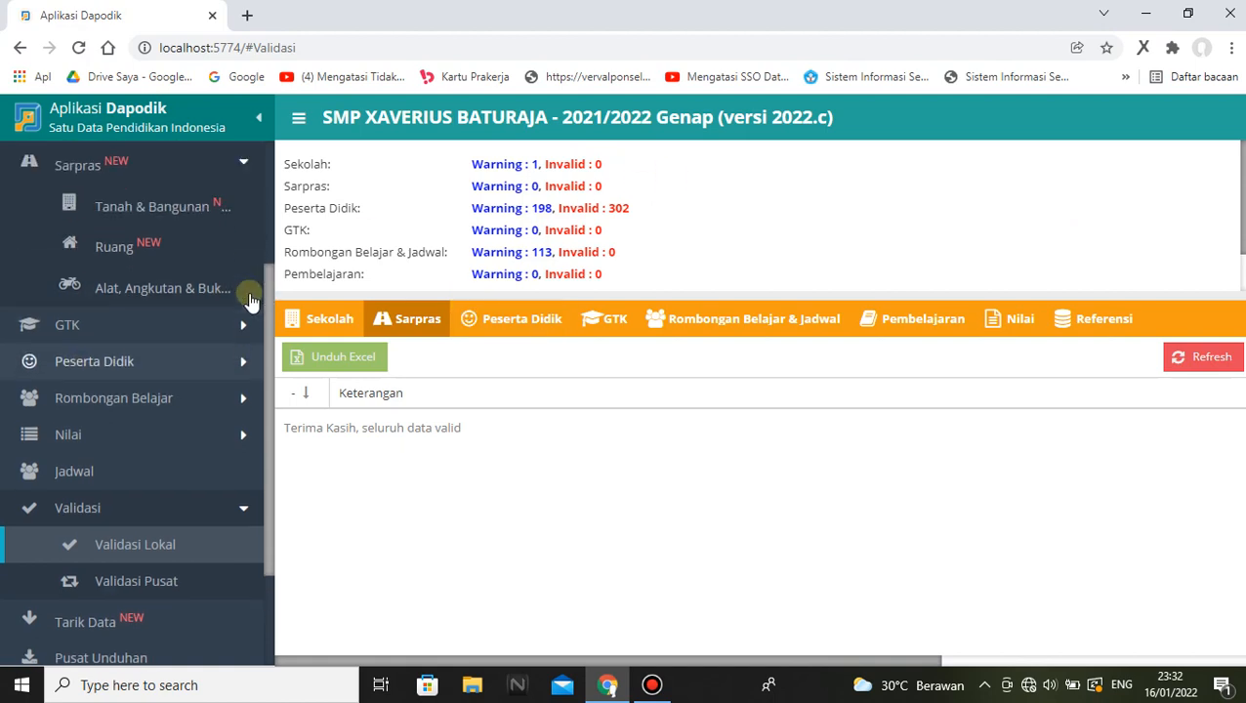
{"action": "scroll", "coordinate": [156, 361], "scroll_direction": "down", "scroll_amount": 1}
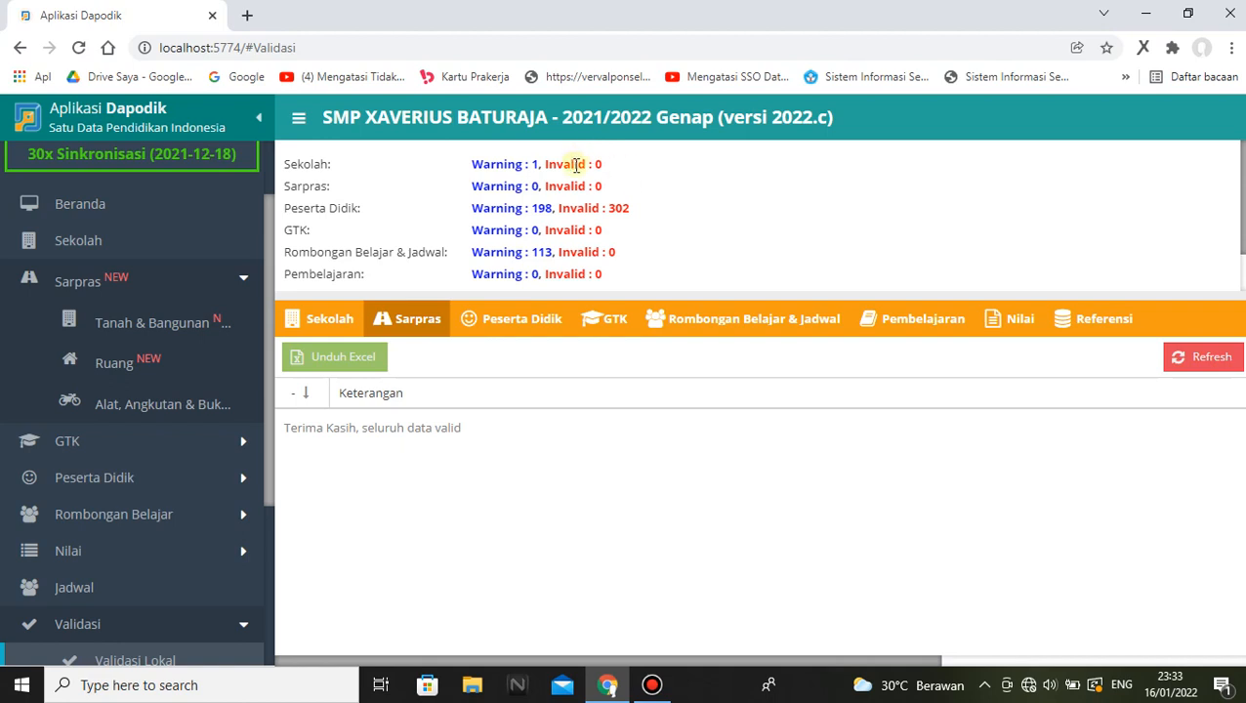
Check the Sekolah validation results and open the school's Sanitasi (2021/2022 Genap) data.
{"action": "left_click", "coordinate": [324, 319]}
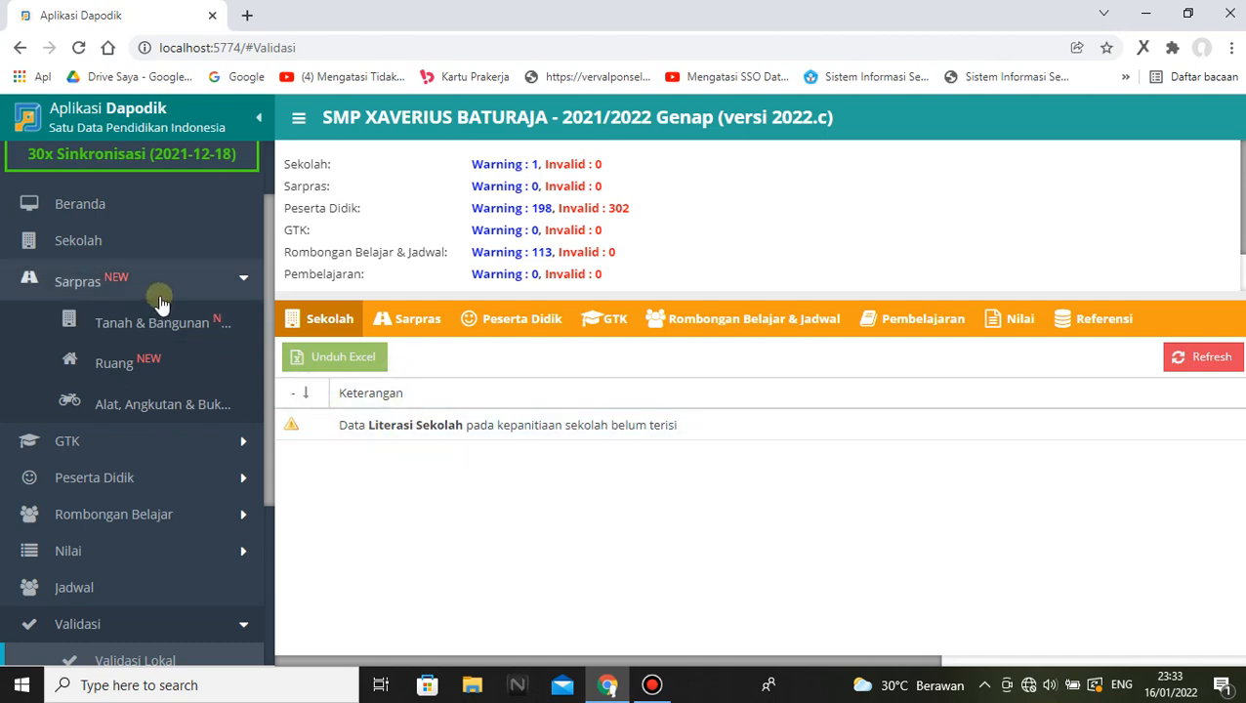
{"action": "left_click", "coordinate": [102, 243]}
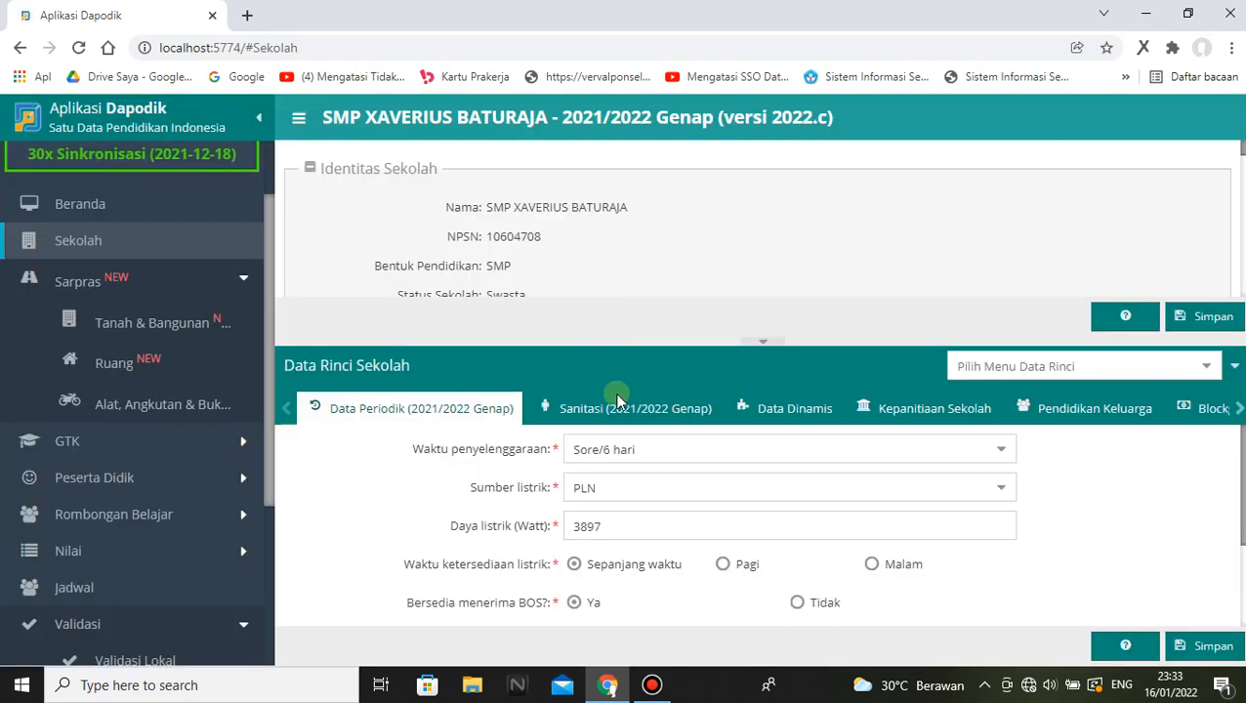
{"action": "left_click", "coordinate": [592, 411]}
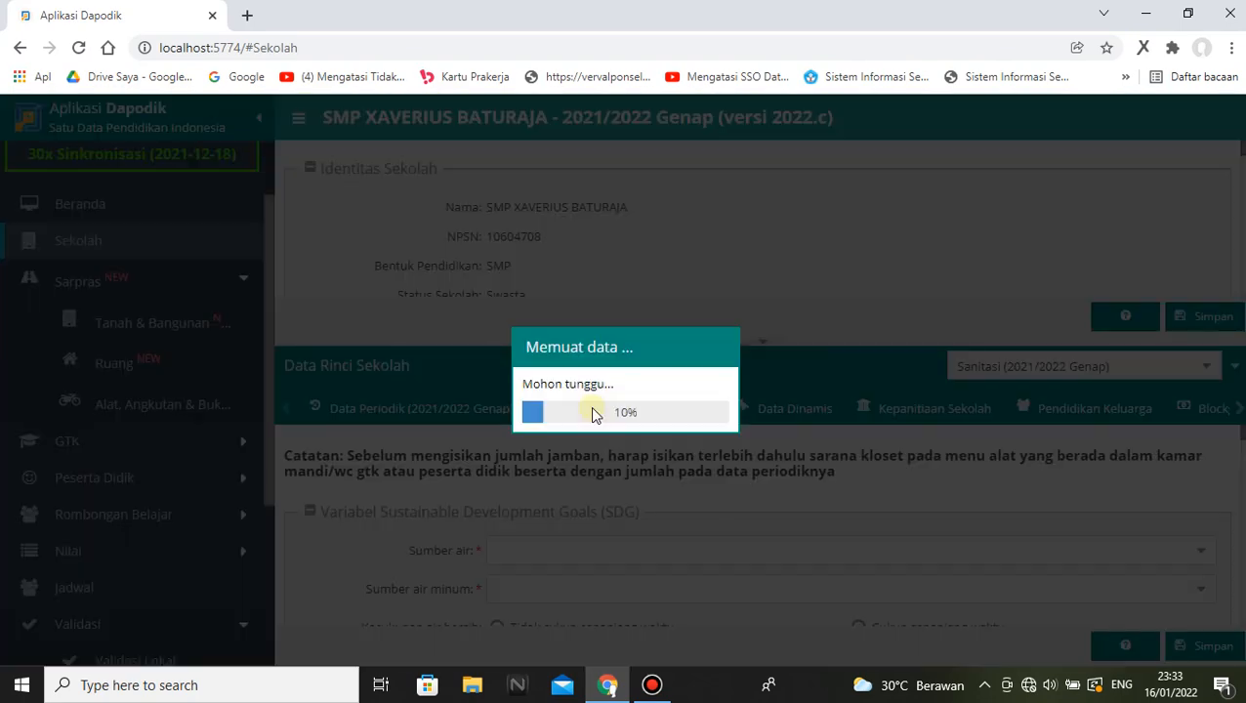
Examine the total and damaged tempat cuci tangan counts and the neighbouring answers in the Sanitasi data.
{"action": "scroll", "coordinate": [651, 429], "scroll_direction": "down", "scroll_amount": 3}
{"action": "scroll", "coordinate": [650, 452], "scroll_direction": "down", "scroll_amount": 5}
{"action": "scroll", "coordinate": [640, 459], "scroll_direction": "up", "scroll_amount": 2}
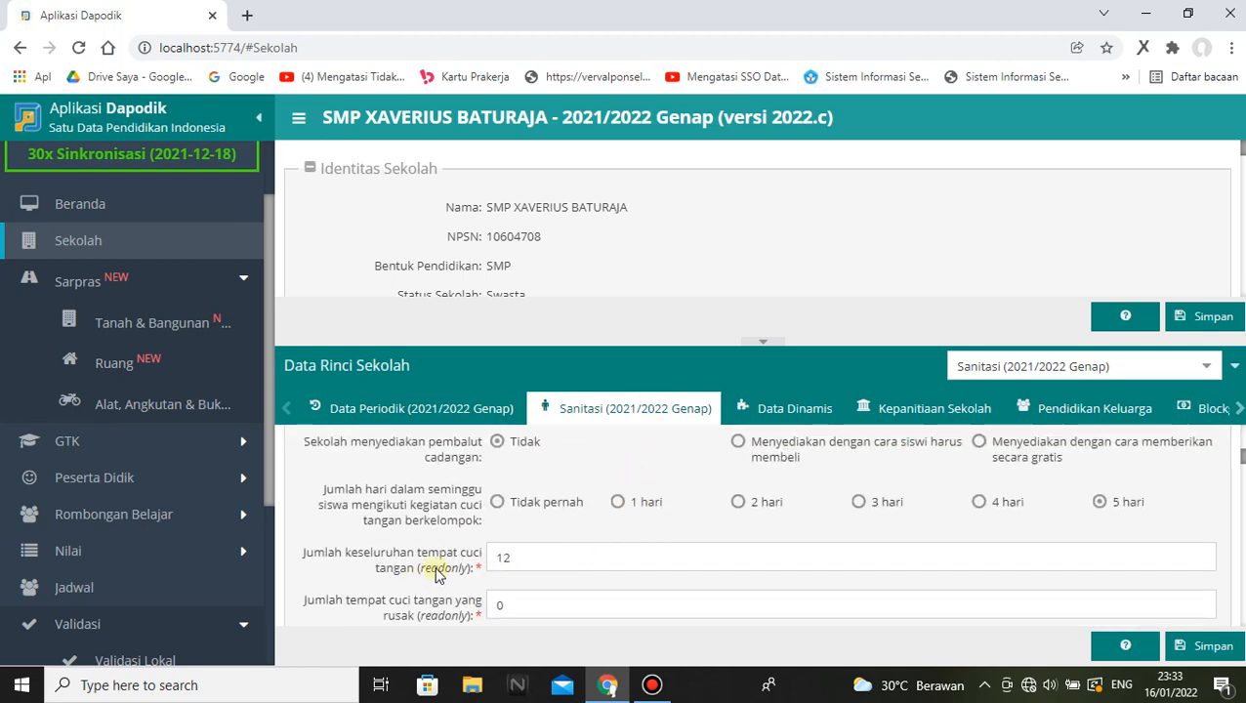
{"action": "left_click", "coordinate": [527, 559]}
{"action": "scroll", "coordinate": [528, 560], "scroll_direction": "down", "scroll_amount": 1}
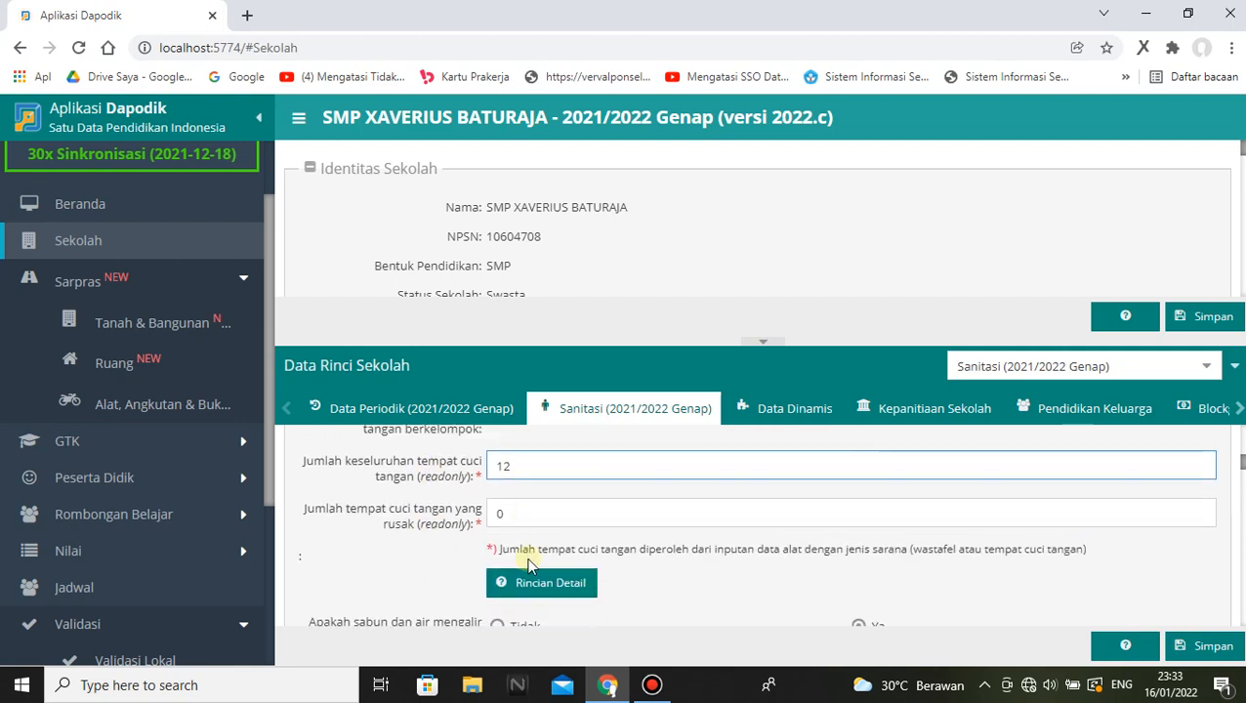
{"action": "scroll", "coordinate": [547, 496], "scroll_direction": "down", "scroll_amount": 1}
{"action": "scroll", "coordinate": [556, 494], "scroll_direction": "down", "scroll_amount": 3}
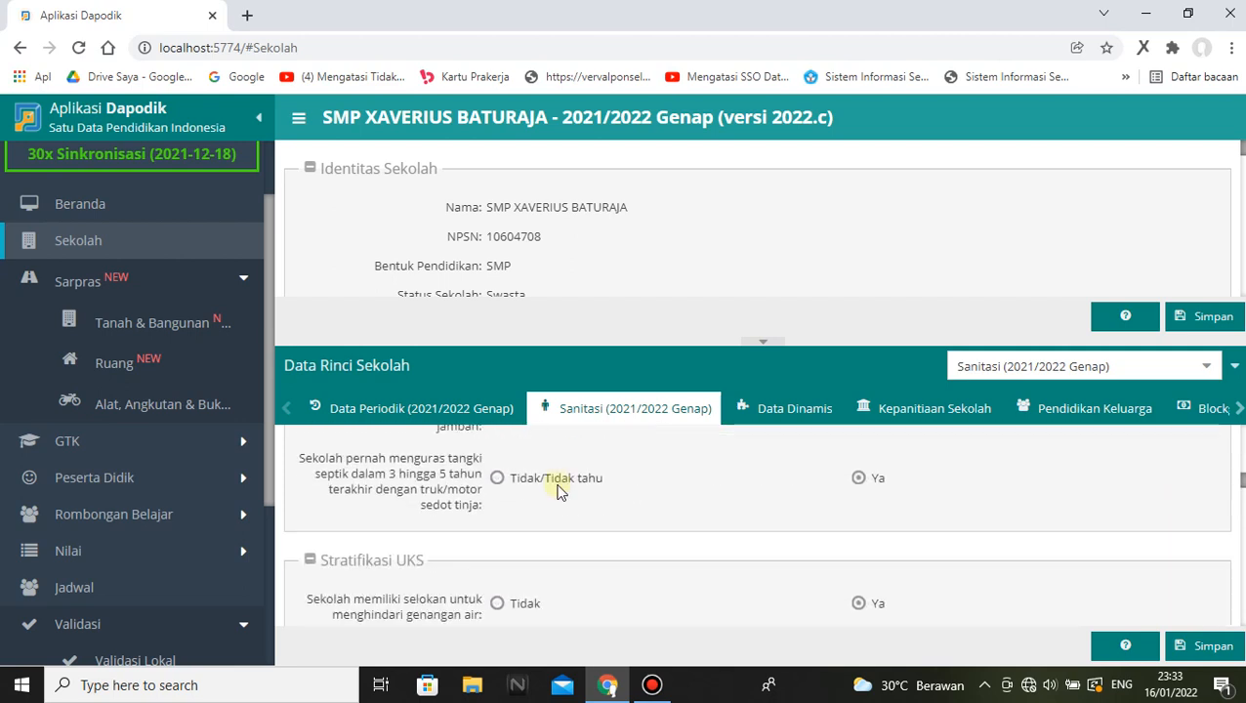
{"action": "scroll", "coordinate": [559, 483], "scroll_direction": "up", "scroll_amount": 4}
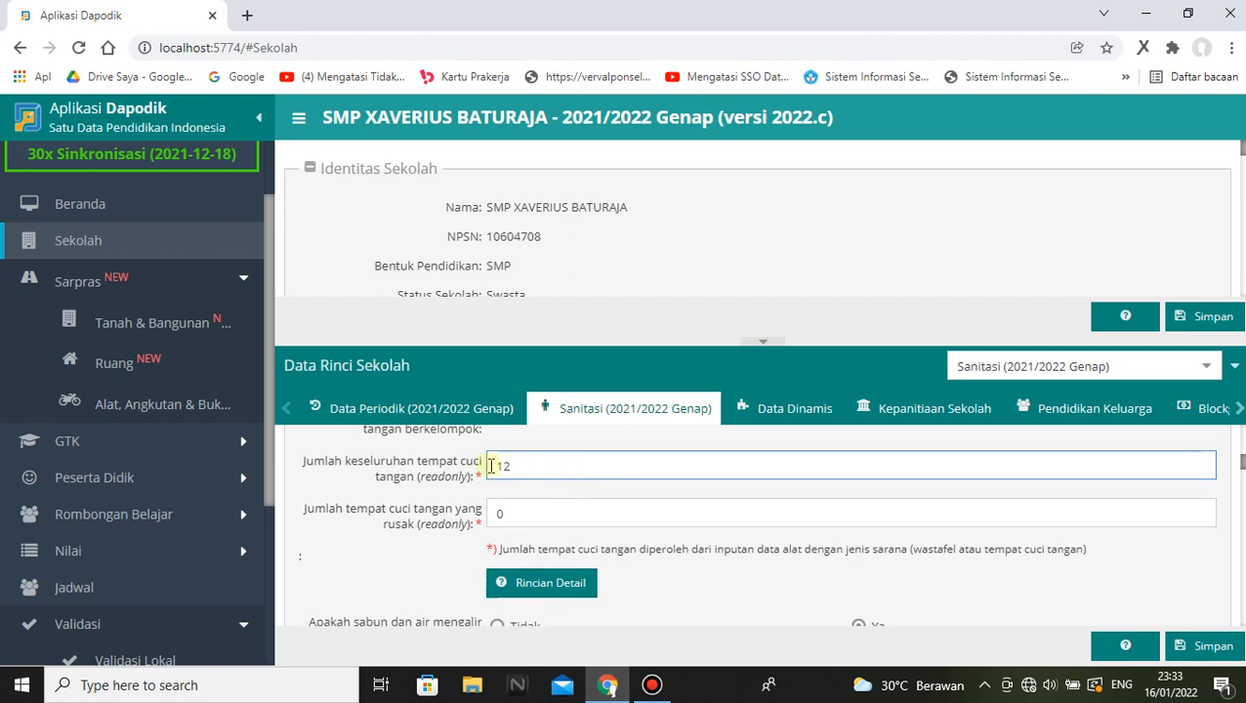
{"action": "left_click", "coordinate": [542, 470]}
{"action": "left_click", "coordinate": [542, 458]}
{"action": "scroll", "coordinate": [546, 465], "scroll_direction": "down", "scroll_amount": 1}
{"action": "scroll", "coordinate": [546, 465], "scroll_direction": "up", "scroll_amount": 2}
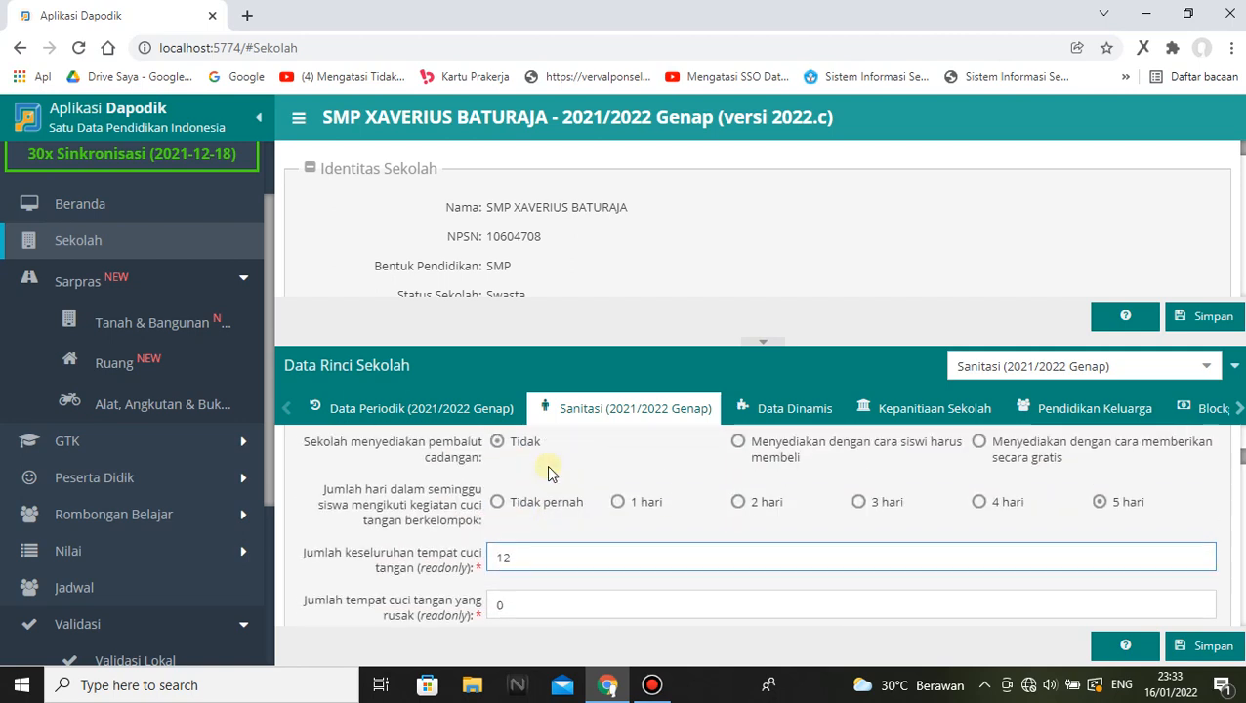
{"action": "double_click", "coordinate": [545, 561]}
{"action": "left_click_drag", "start_coordinate": [513, 563], "coordinate": [484, 562]}
{"action": "left_click", "coordinate": [538, 559]}
{"action": "scroll", "coordinate": [537, 557], "scroll_direction": "down", "scroll_amount": 1}
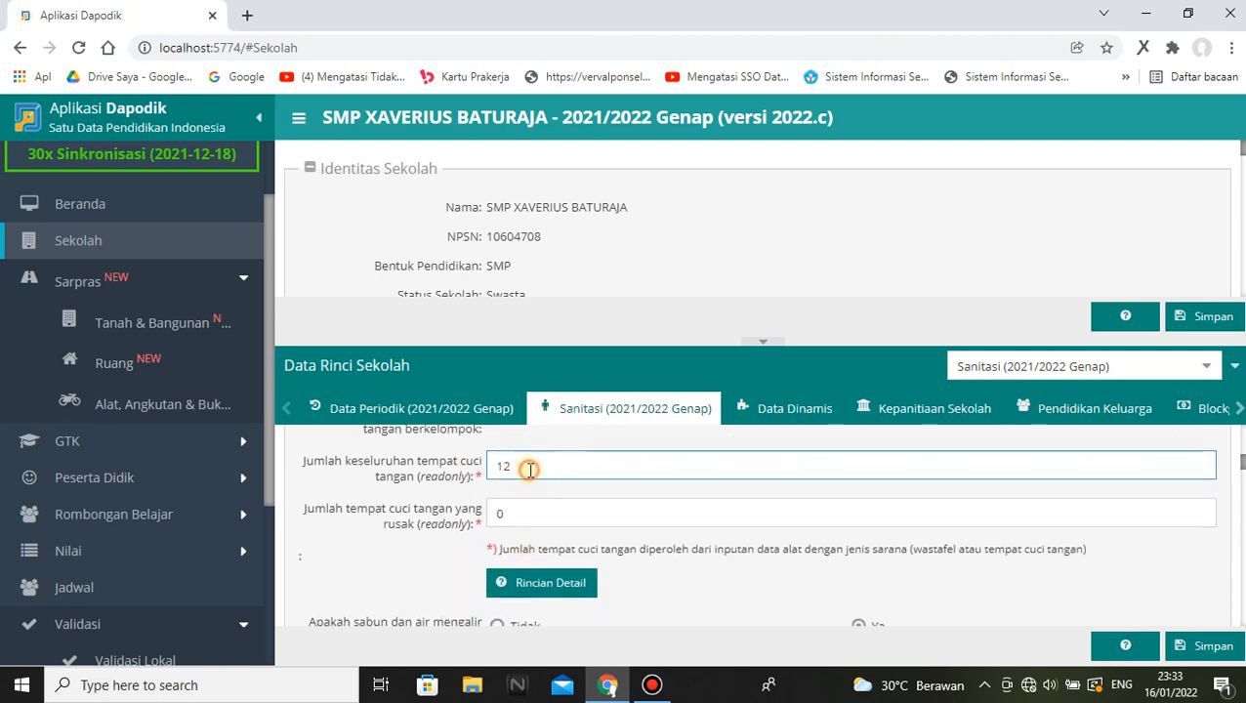
{"action": "scroll", "coordinate": [544, 477], "scroll_direction": "down", "scroll_amount": 2}
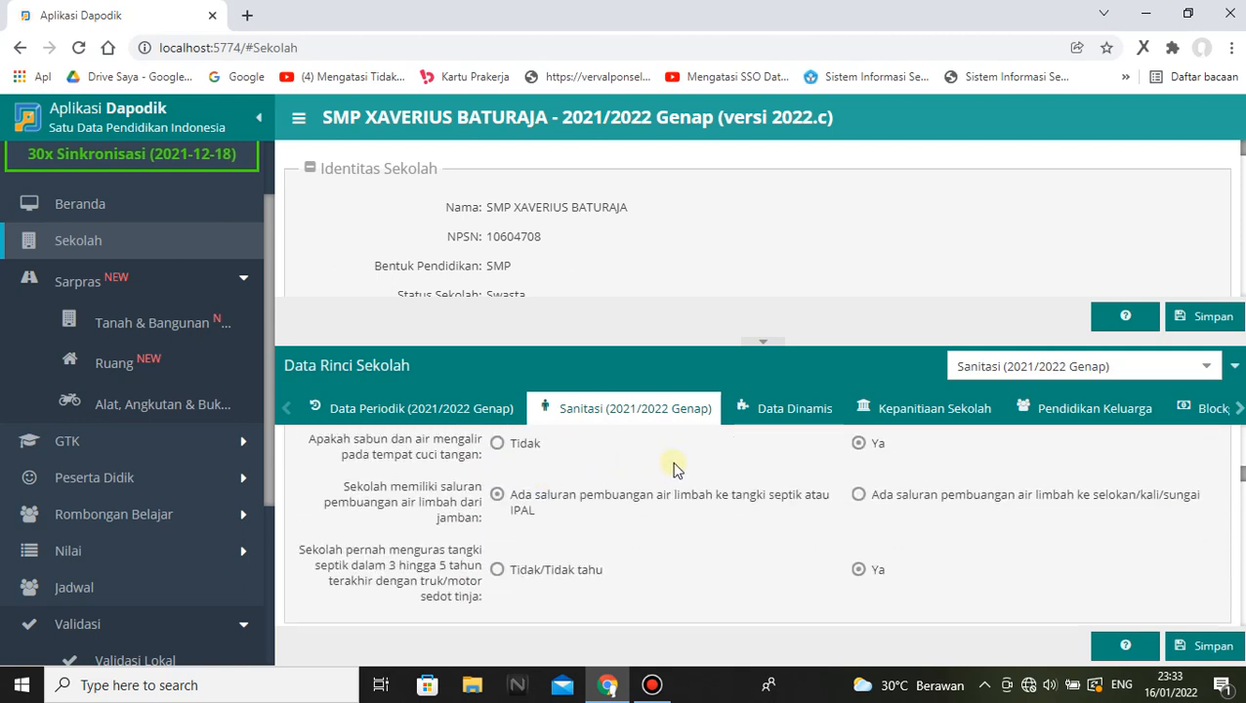
{"action": "scroll", "coordinate": [675, 467], "scroll_direction": "up", "scroll_amount": 1}
{"action": "scroll", "coordinate": [634, 485], "scroll_direction": "down", "scroll_amount": 4}
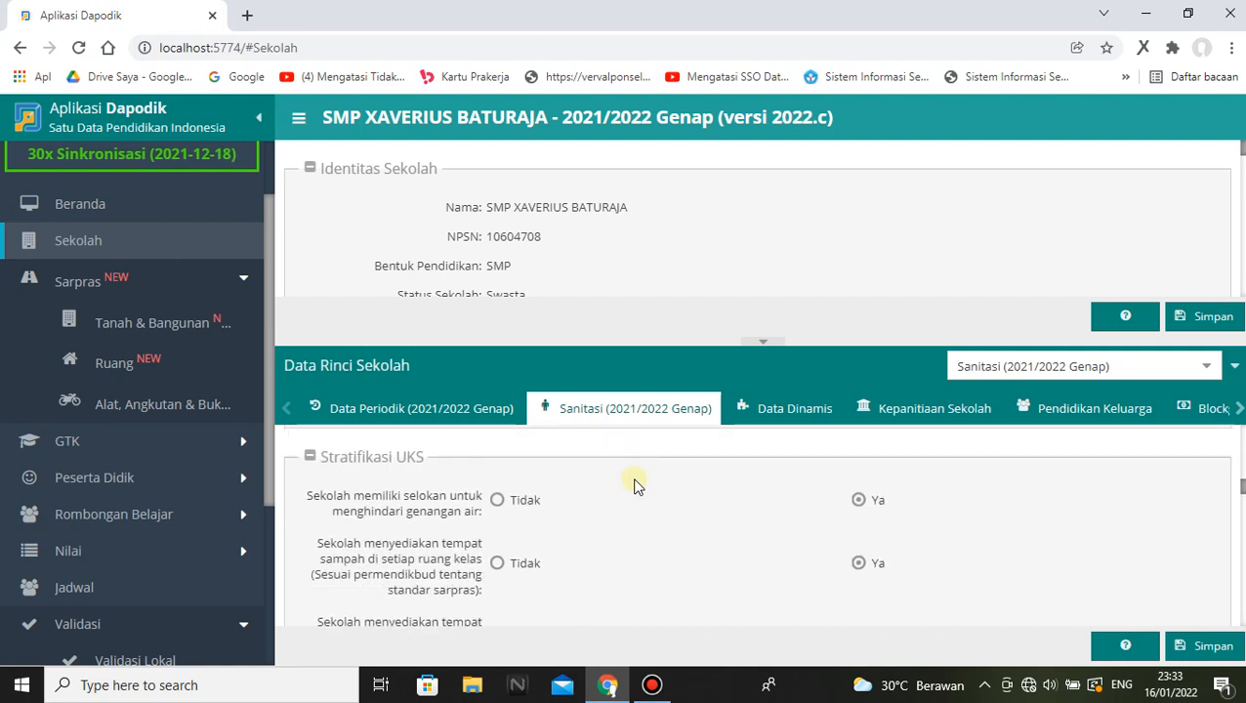
{"action": "scroll", "coordinate": [590, 524], "scroll_direction": "up", "scroll_amount": 4}
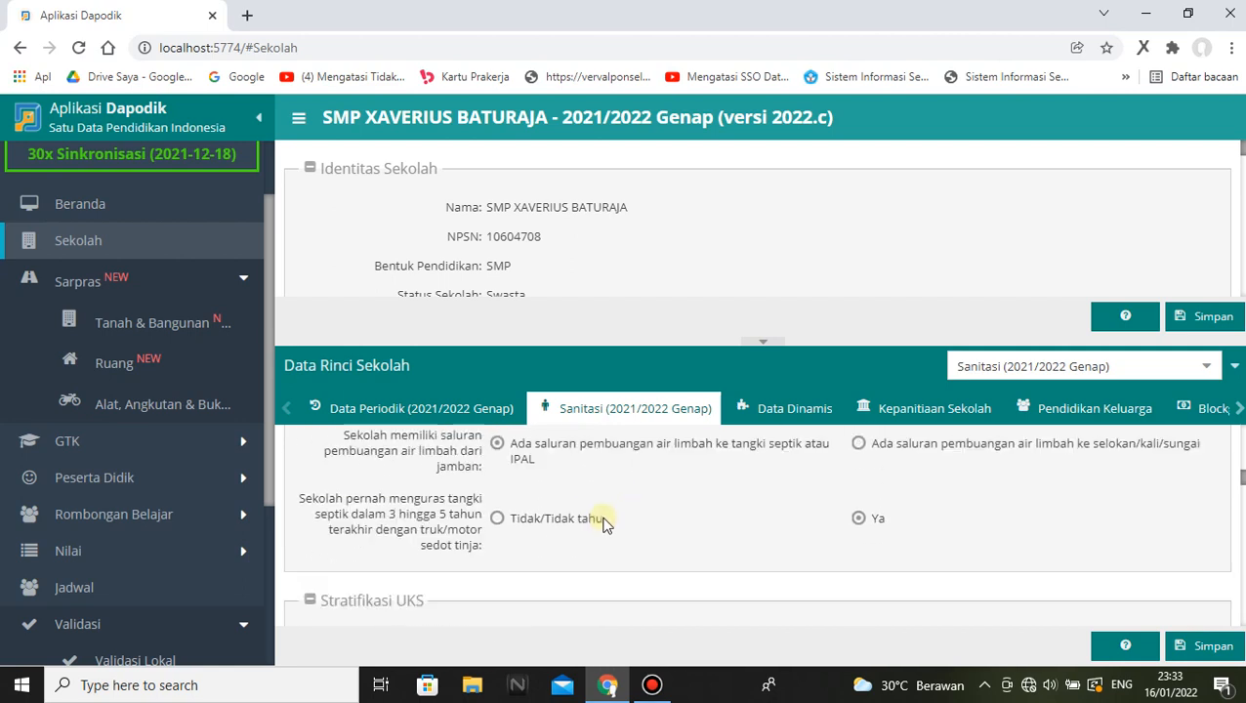
{"action": "scroll", "coordinate": [606, 518], "scroll_direction": "down", "scroll_amount": 3}
{"action": "scroll", "coordinate": [606, 518], "scroll_direction": "up", "scroll_amount": 2}
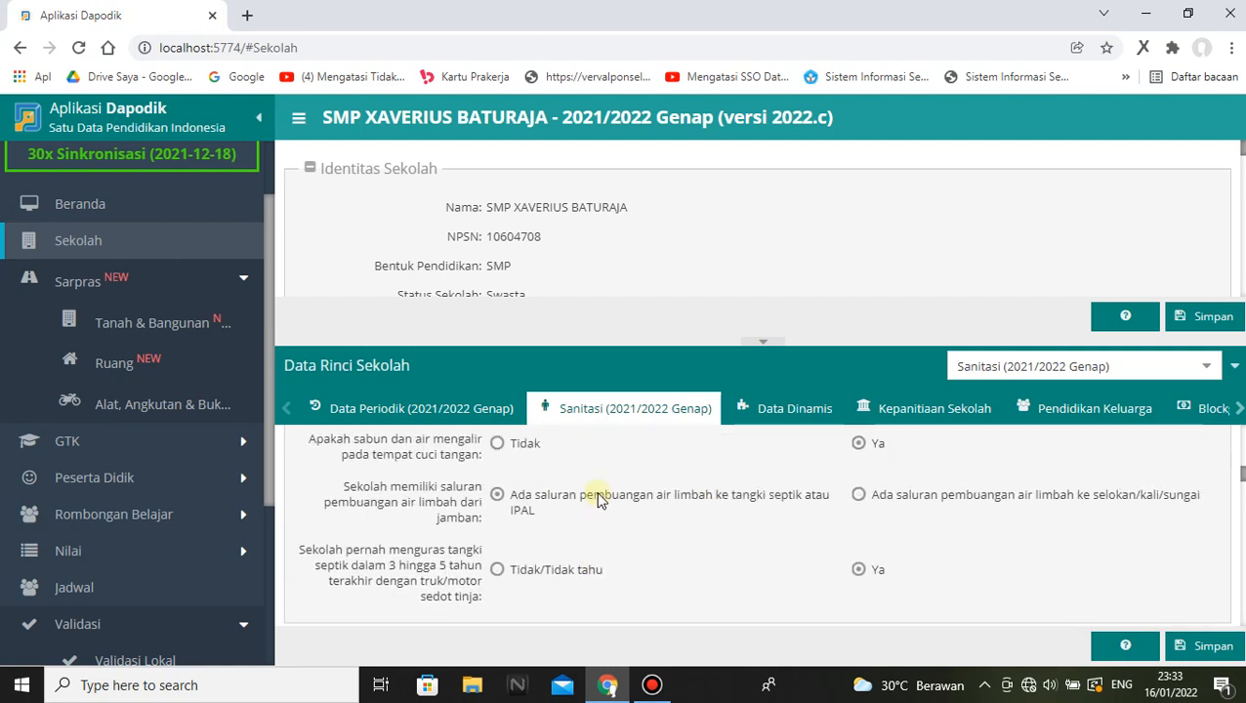
Inspect the usable Jamban laki-laki and Jamban perempuan counts in the Sanitasi data.
{"action": "scroll", "coordinate": [695, 557], "scroll_direction": "down", "scroll_amount": 5}
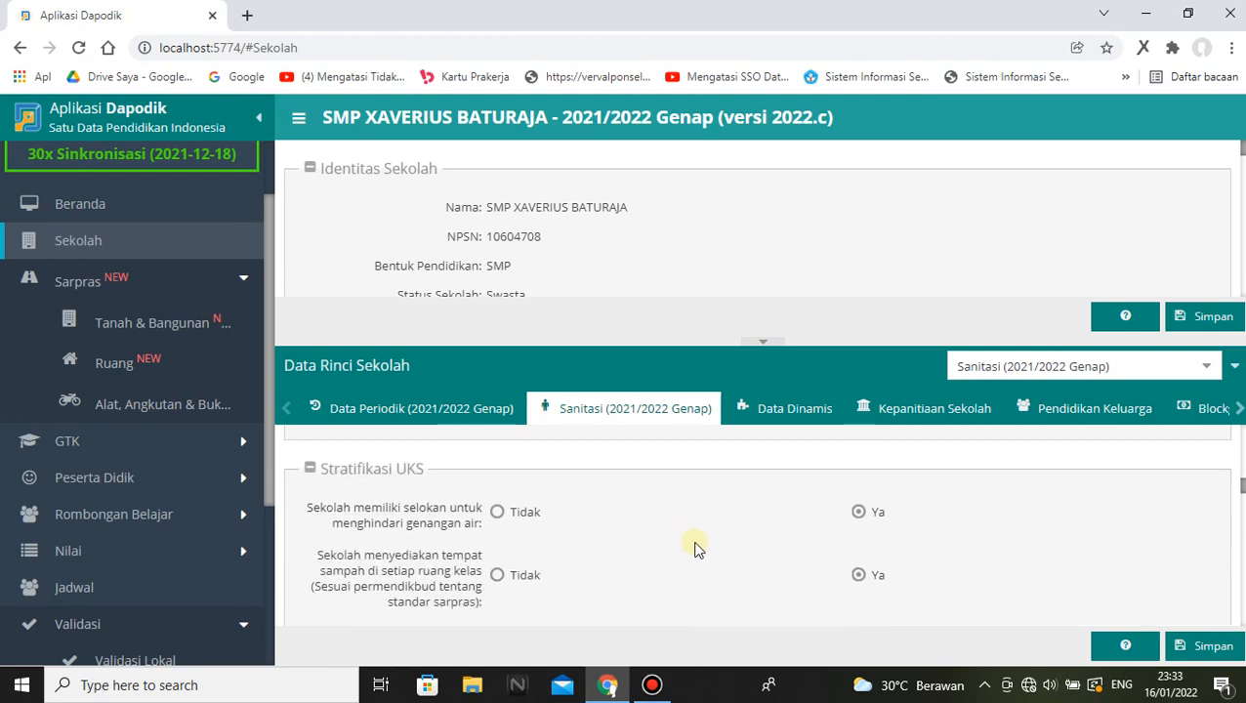
{"action": "scroll", "coordinate": [724, 529], "scroll_direction": "up", "scroll_amount": 5}
{"action": "scroll", "coordinate": [723, 525], "scroll_direction": "down", "scroll_amount": 1}
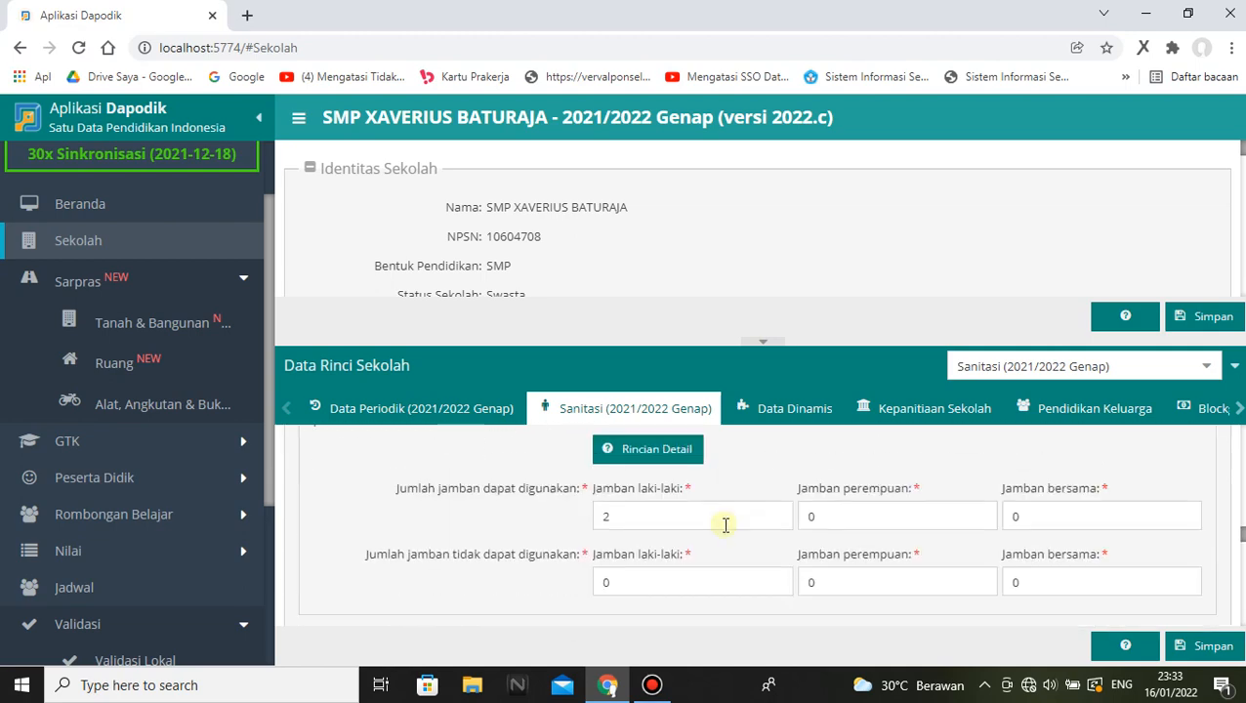
{"action": "scroll", "coordinate": [723, 522], "scroll_direction": "up", "scroll_amount": 2}
{"action": "scroll", "coordinate": [684, 513], "scroll_direction": "down", "scroll_amount": 2}
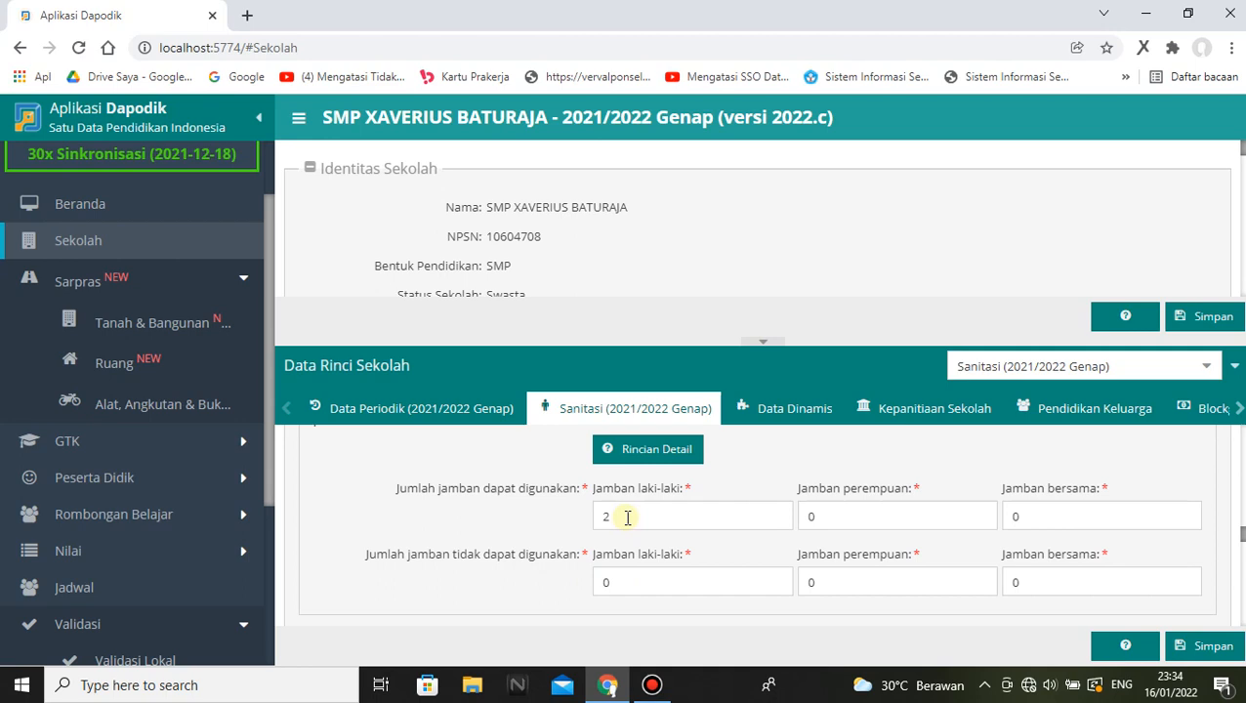
{"action": "left_click", "coordinate": [629, 517]}
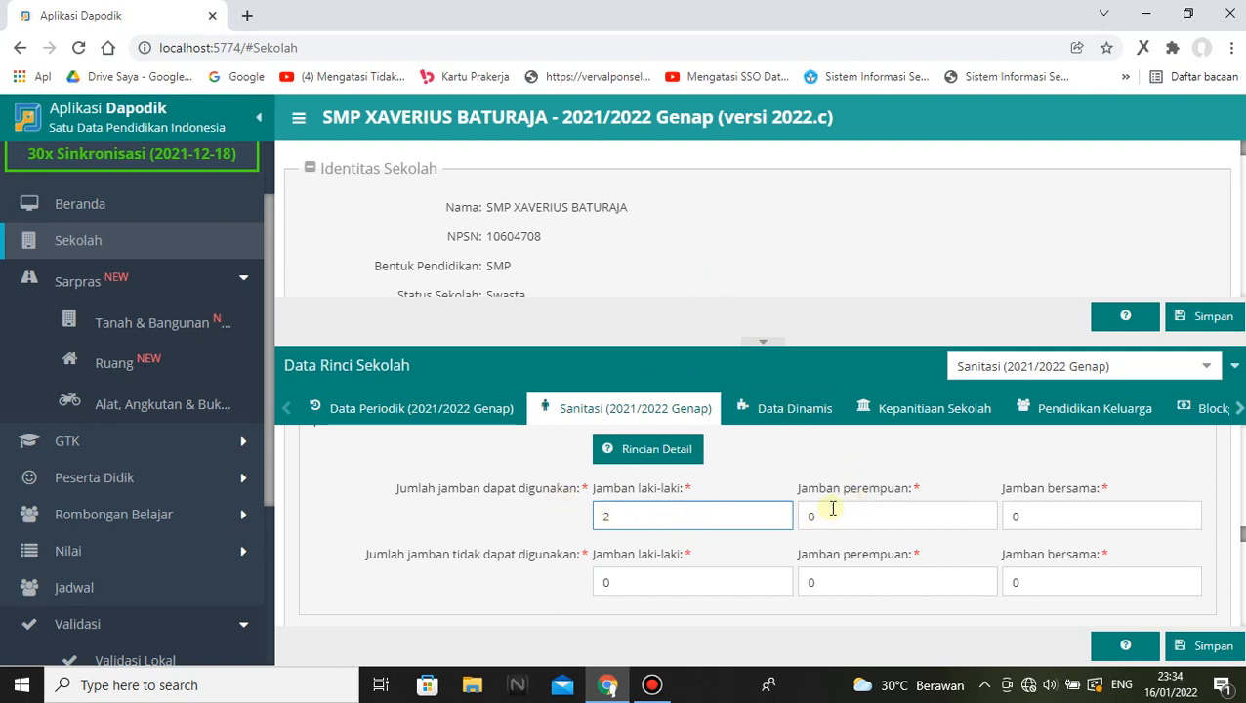
{"action": "left_click", "coordinate": [833, 508]}
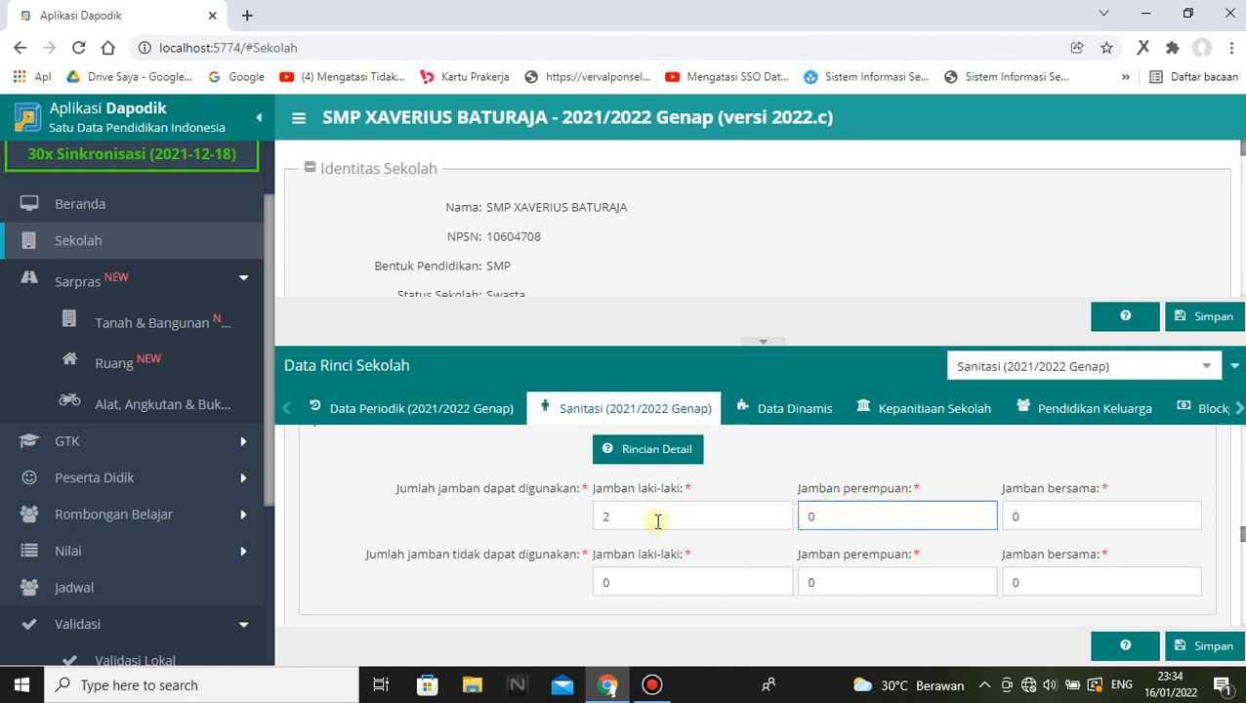
Return to Alat, Angkutan & Buku and switch the equipment list to WC siswa perempuan.
{"action": "left_click", "coordinate": [128, 404]}
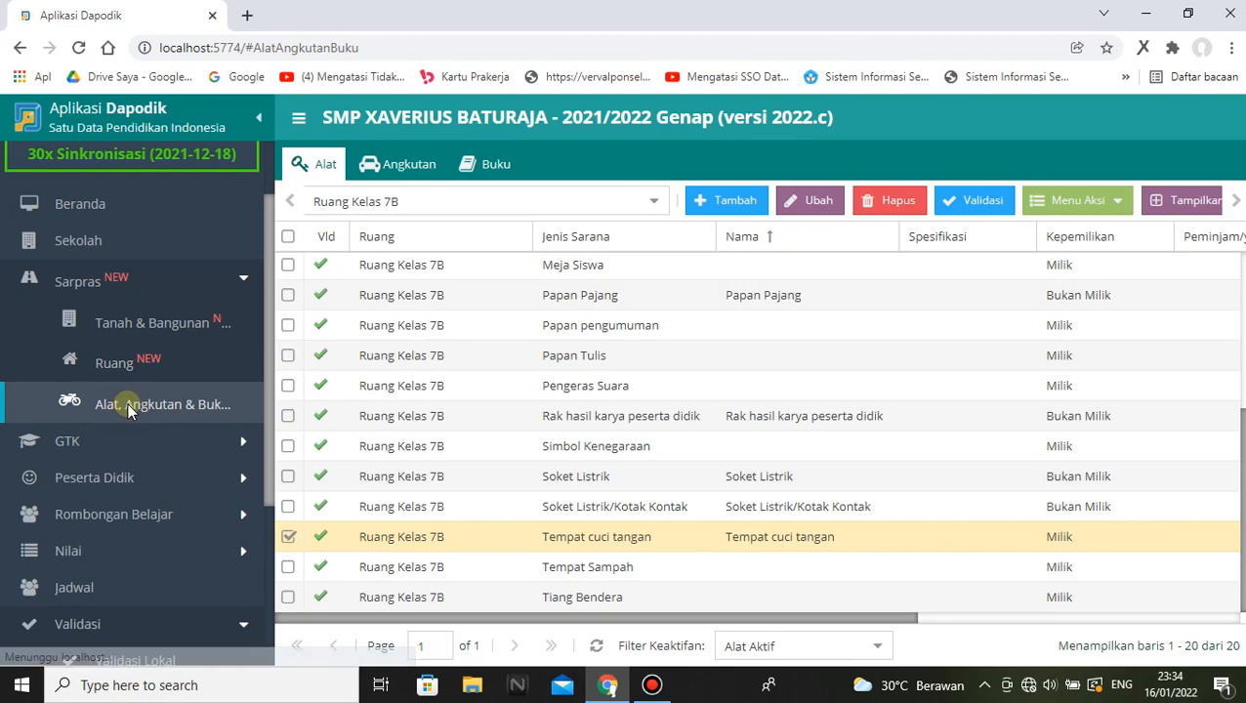
{"action": "left_click", "coordinate": [654, 201]}
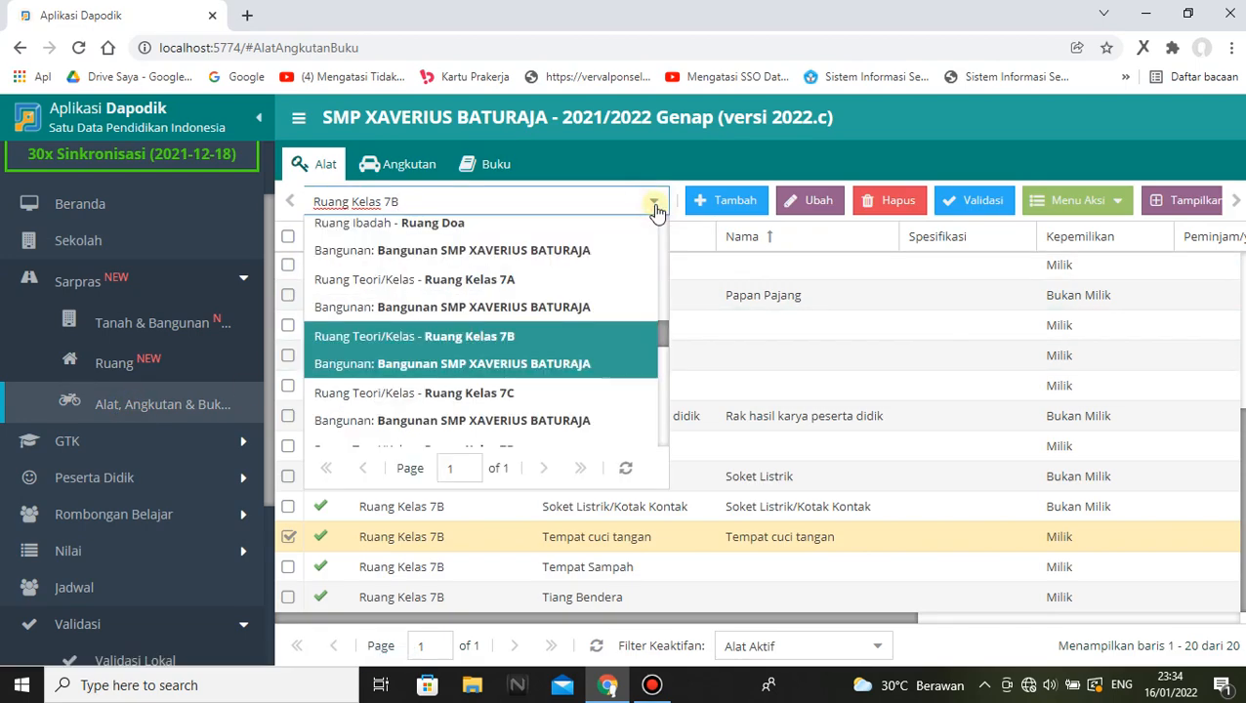
{"action": "left_click_drag", "start_coordinate": [667, 335], "coordinate": [660, 448]}
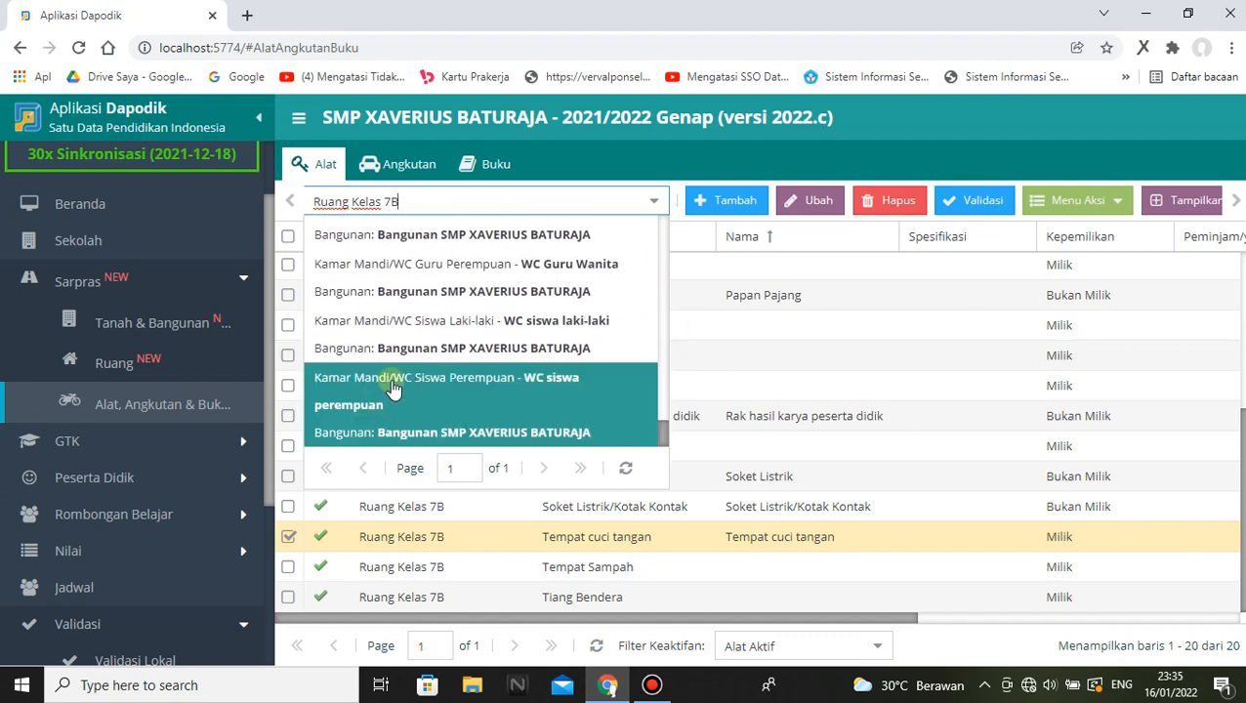
{"action": "left_click", "coordinate": [392, 387]}
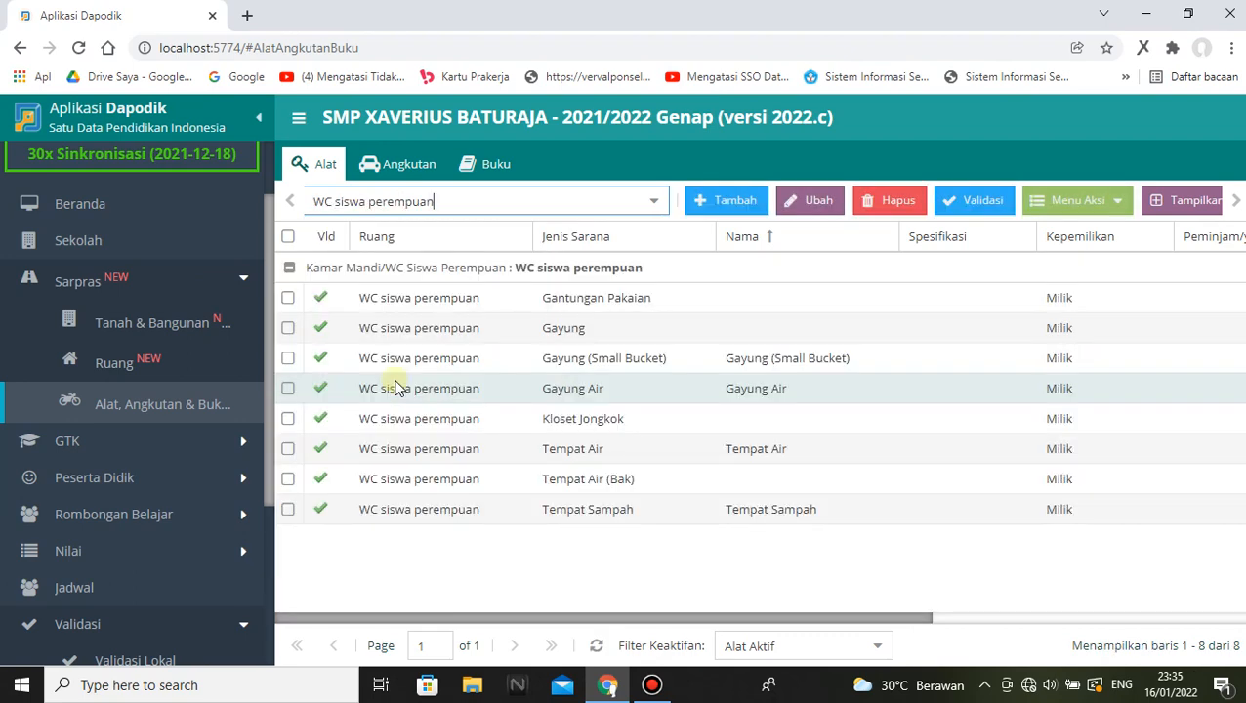
{"action": "left_click_drag", "start_coordinate": [831, 617], "coordinate": [690, 642]}
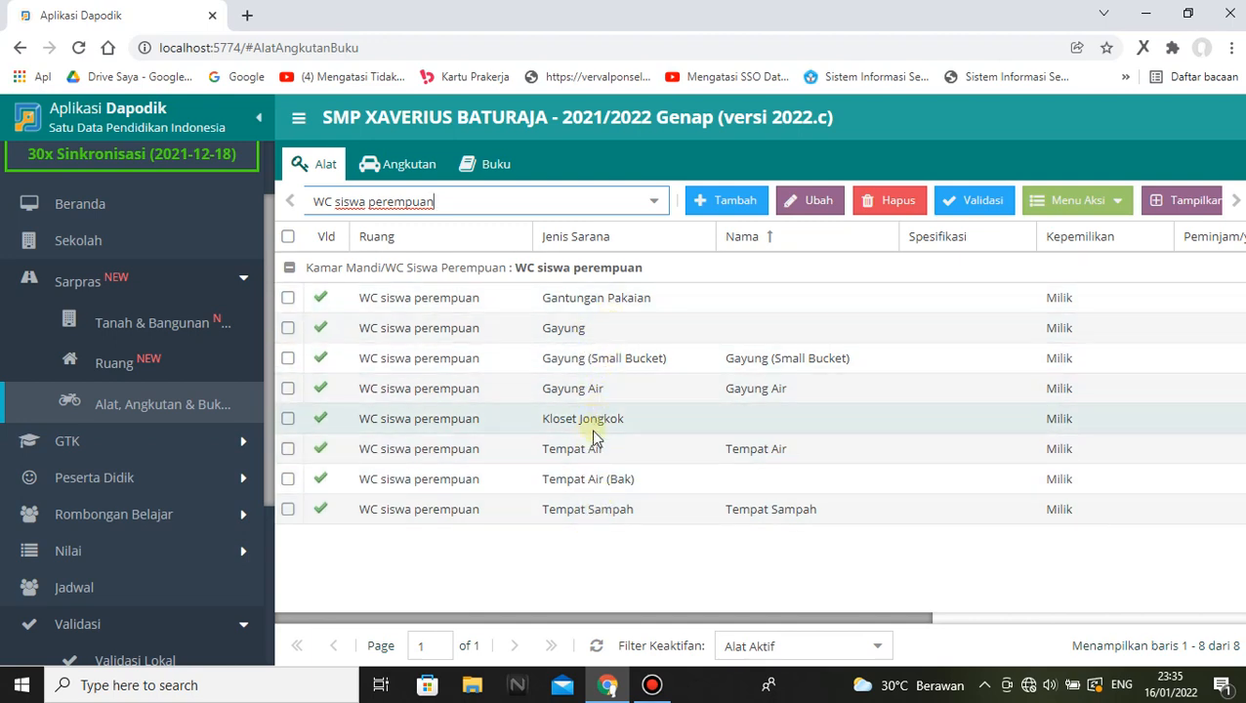
Set Jumlah total to 5 and Jumlah laik to 5 in the Periodik (2021/2022) data of Kloset Jongkok and save.
{"action": "left_click", "coordinate": [288, 418]}
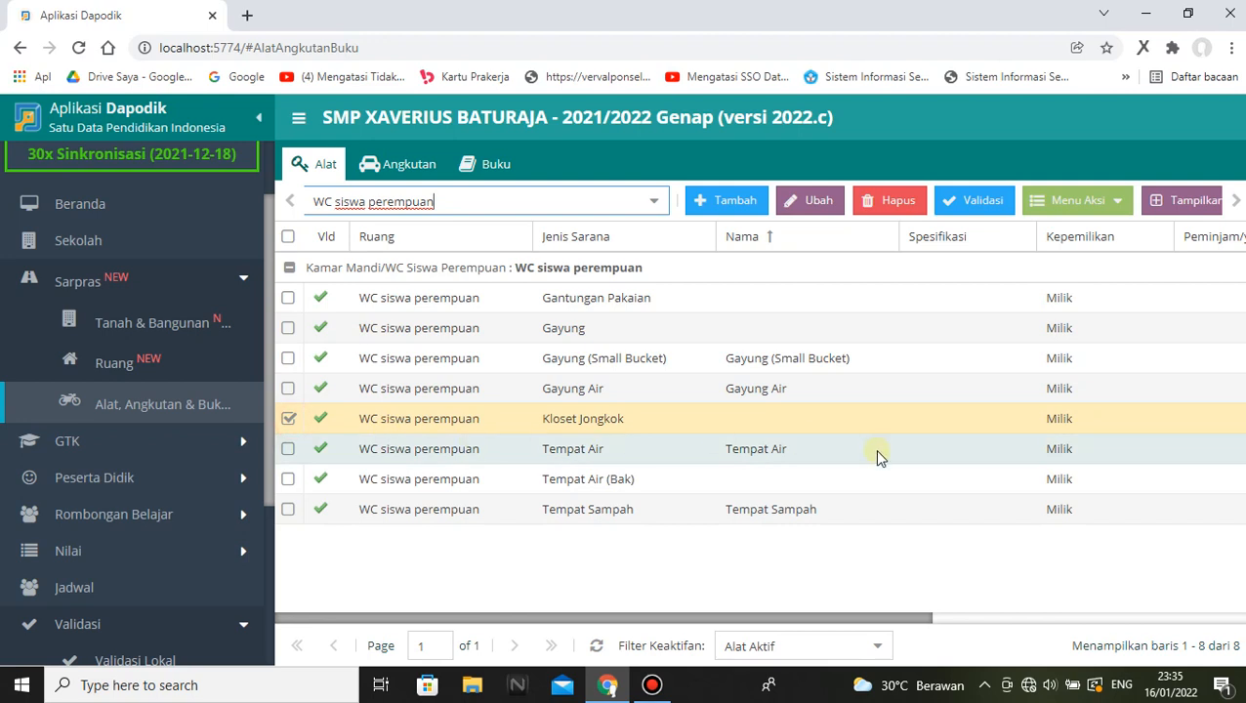
{"action": "left_click", "coordinate": [1114, 202]}
{"action": "left_click", "coordinate": [1109, 232]}
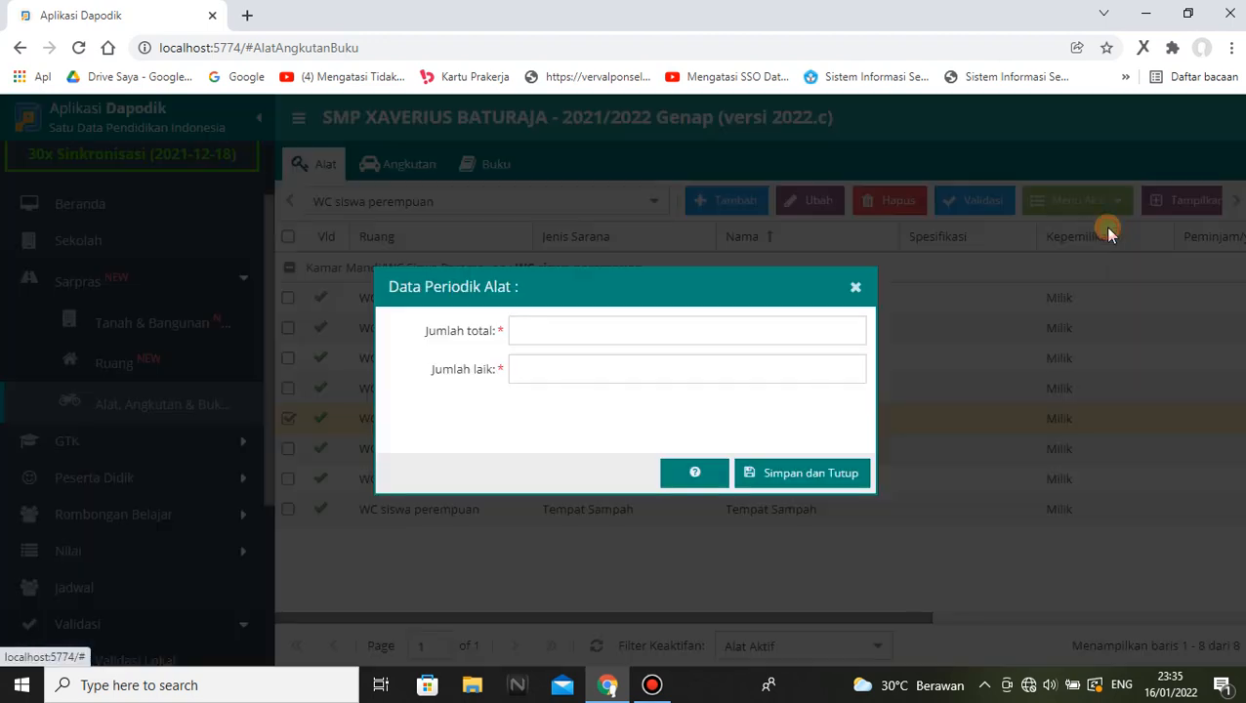
{"action": "left_click", "coordinate": [557, 327]}
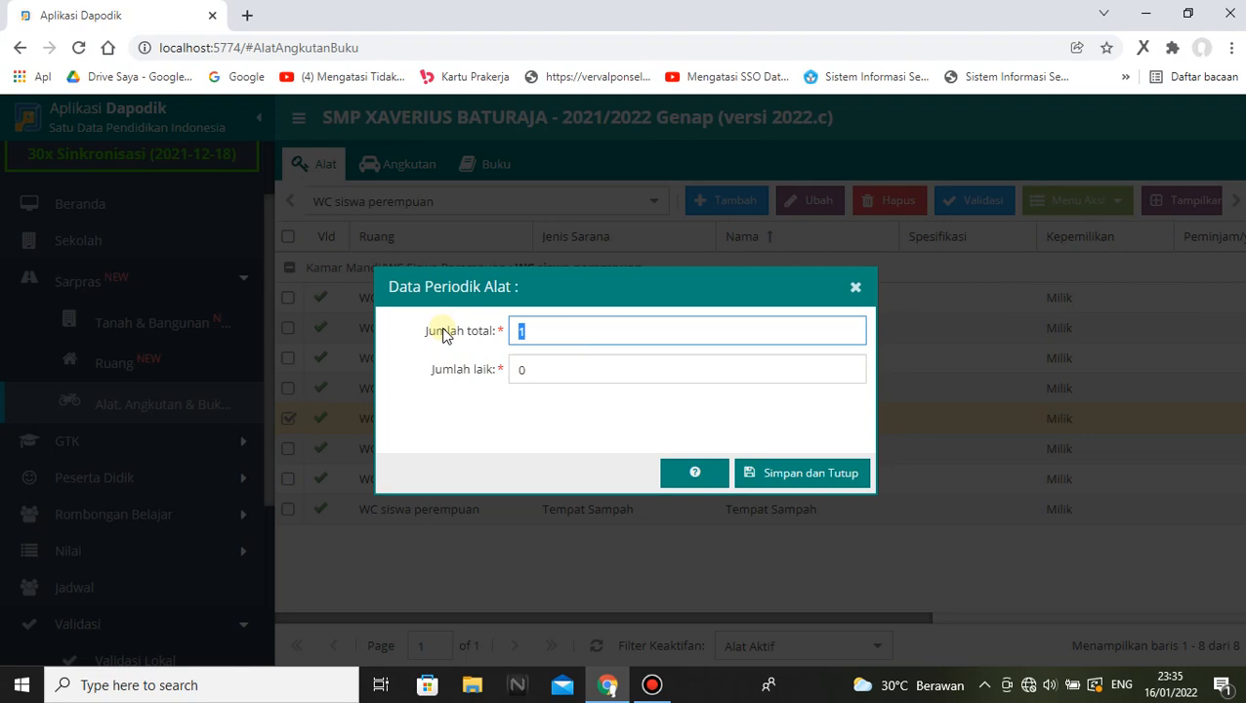
{"action": "type", "text": "5"}
{"action": "left_click", "coordinate": [543, 368]}
{"action": "type", "text": "5"}
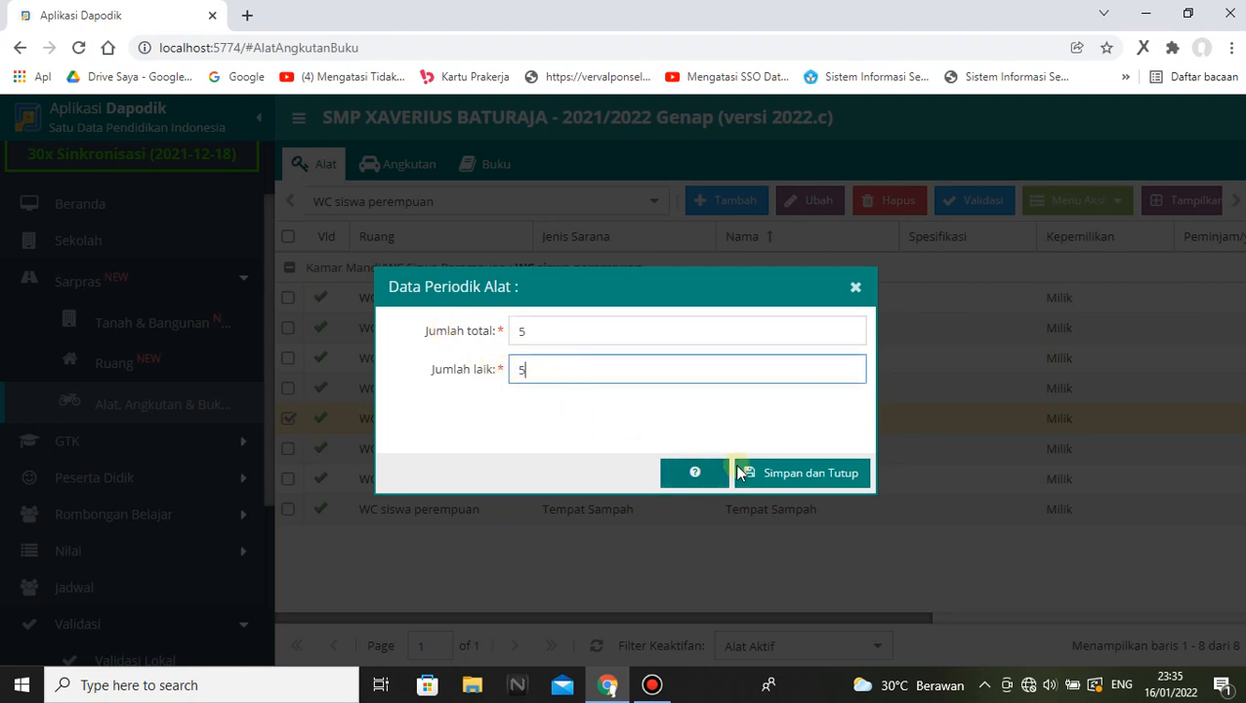
{"action": "left_click", "coordinate": [803, 473]}
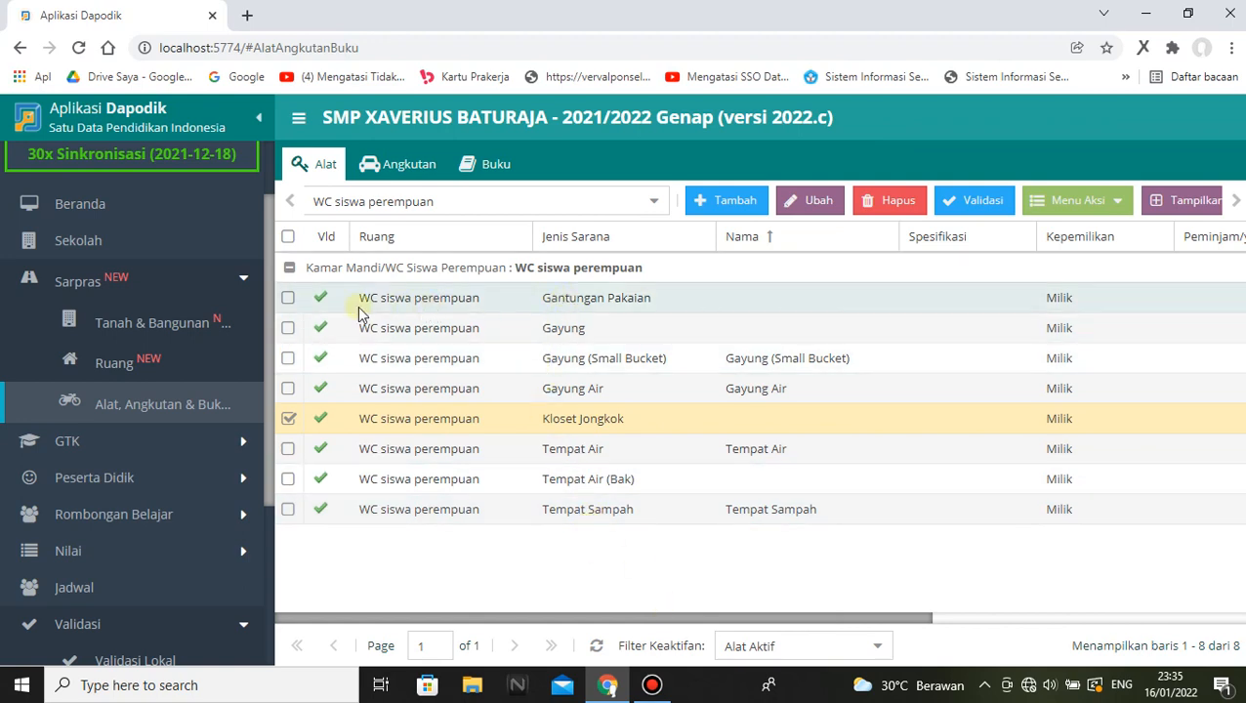
With only Gantungan Pakaian selected, set Jumlah laik to 1 in its Periodik (2021/2022) data and save.
{"action": "left_click", "coordinate": [289, 300]}
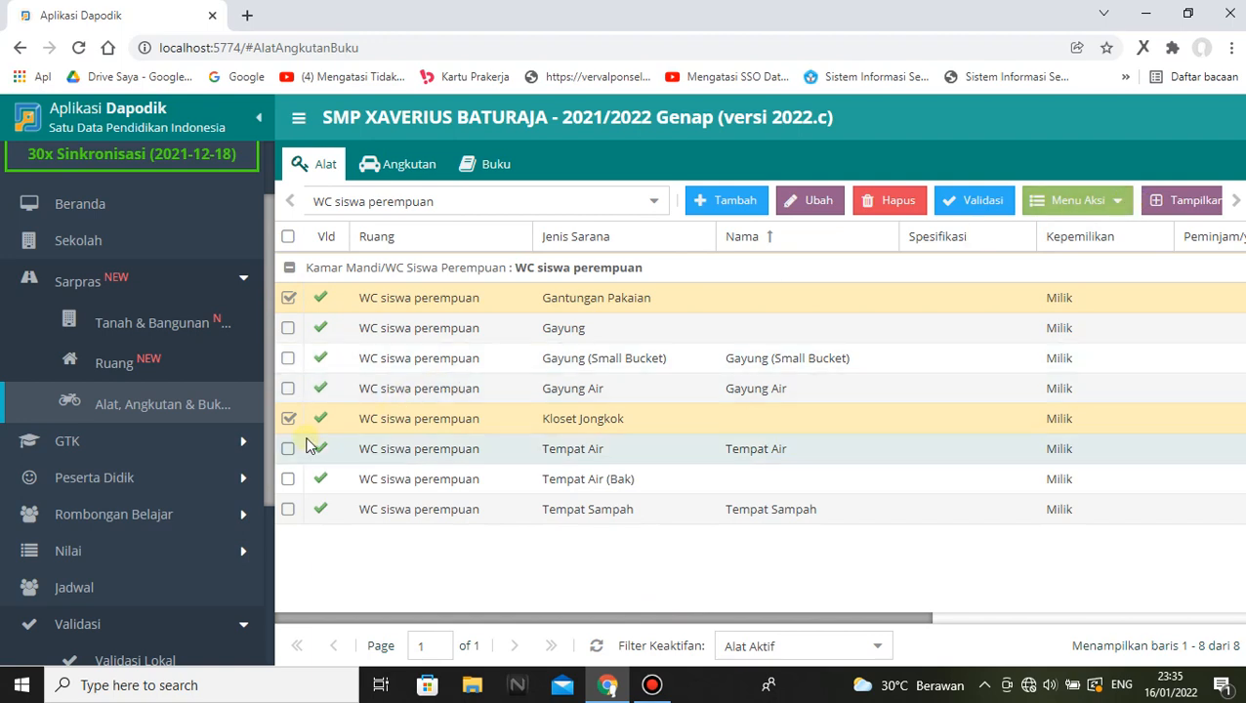
{"action": "left_click", "coordinate": [288, 420]}
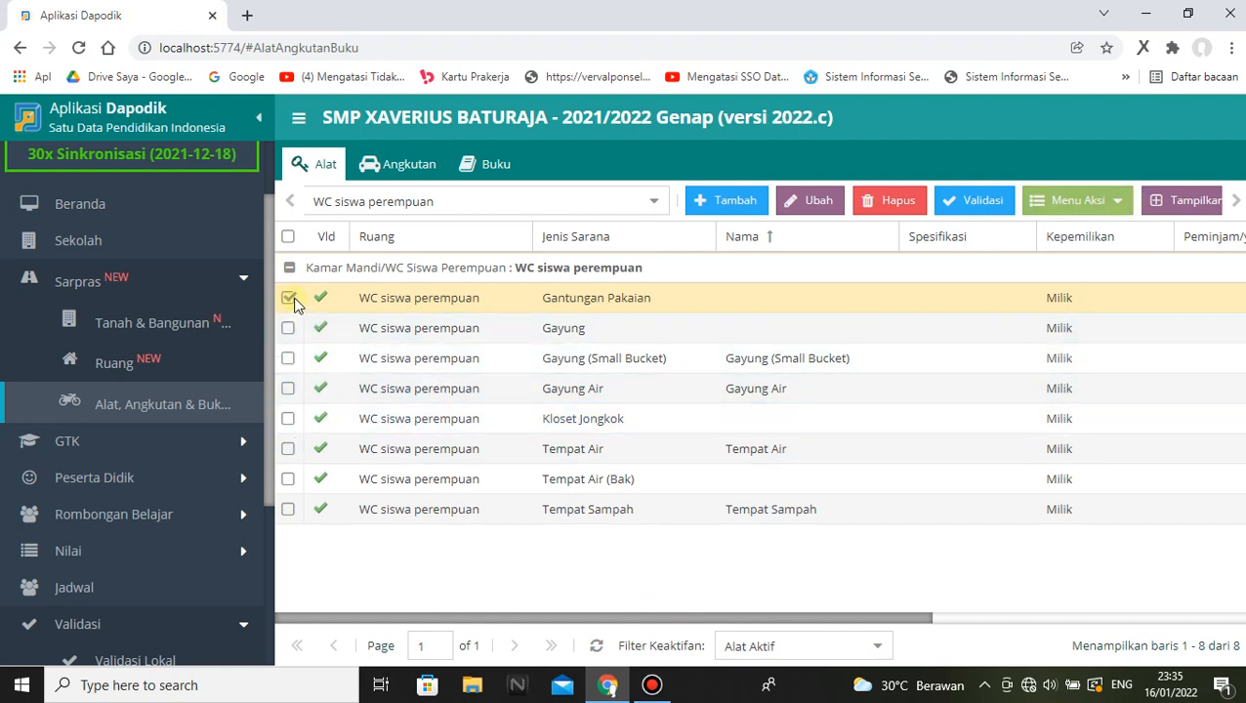
{"action": "left_click", "coordinate": [290, 420]}
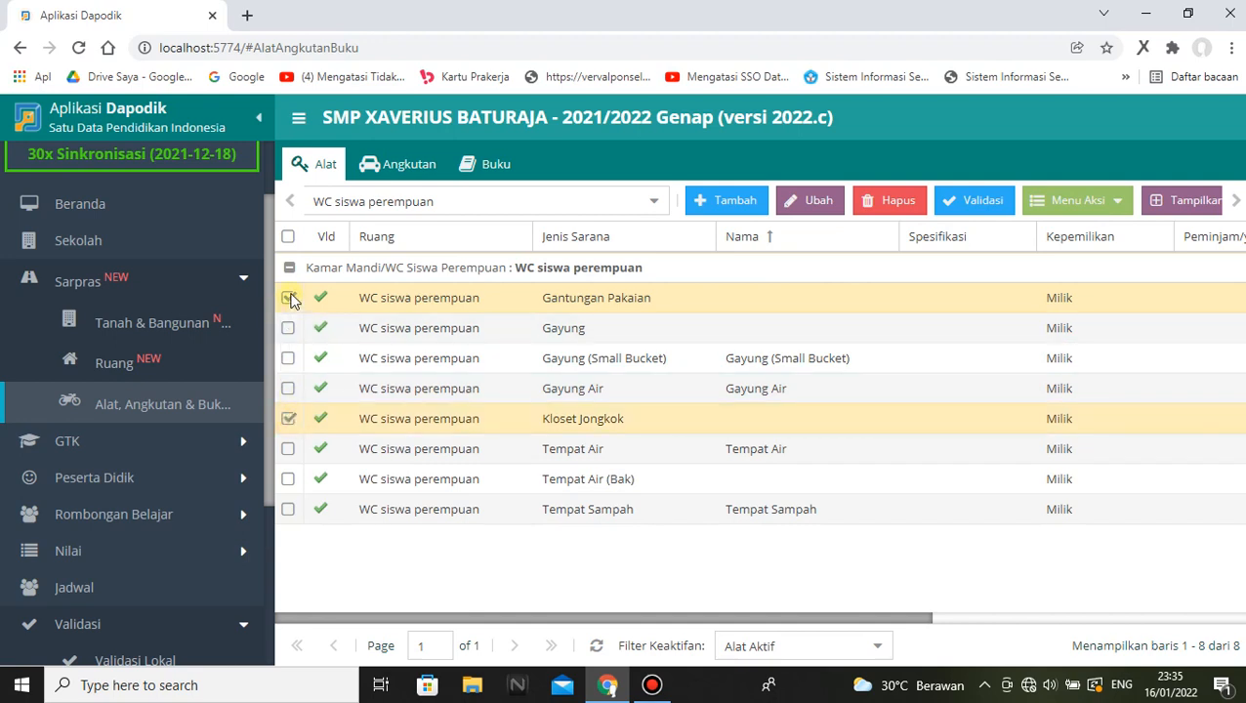
{"action": "left_click", "coordinate": [288, 420]}
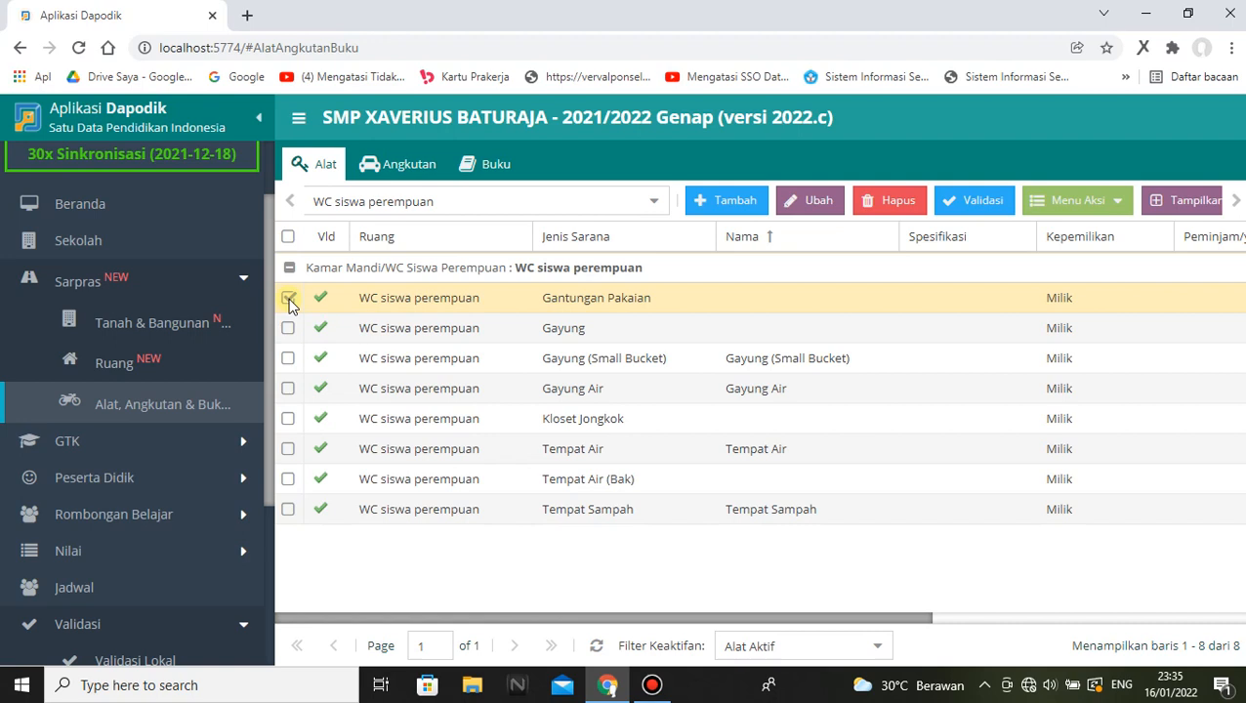
{"action": "left_click", "coordinate": [1112, 201]}
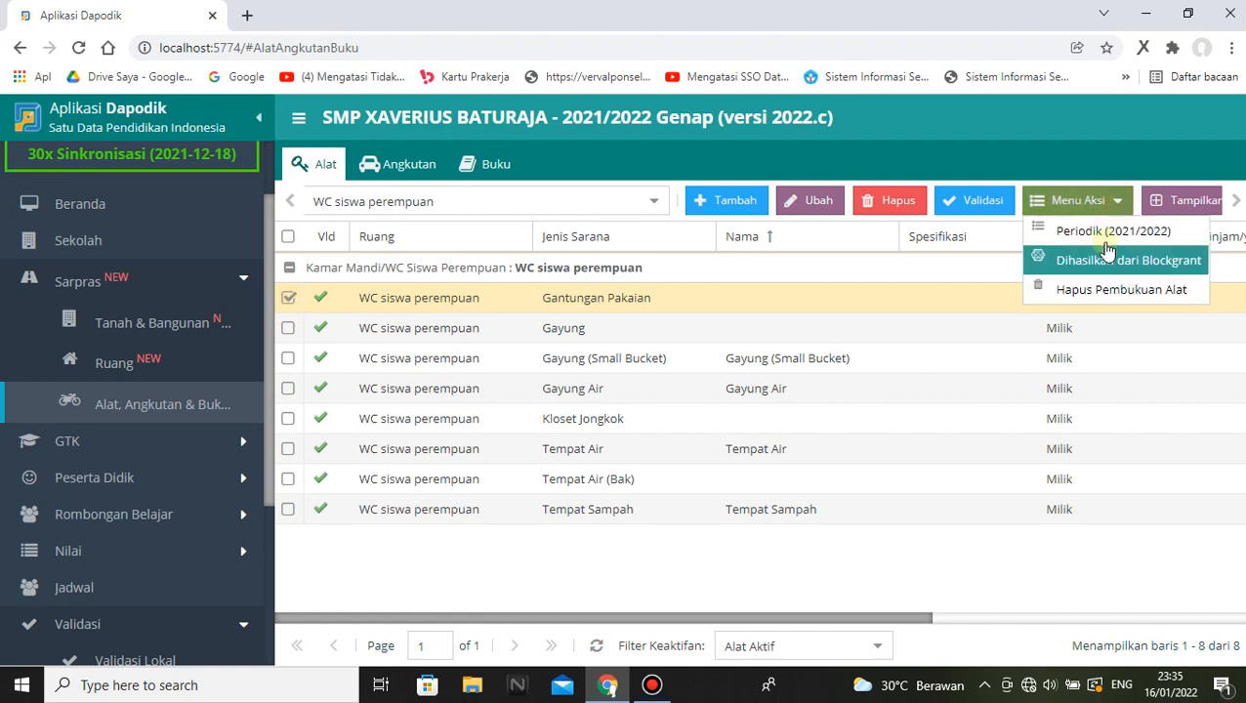
{"action": "left_click", "coordinate": [1101, 228]}
{"action": "left_click", "coordinate": [563, 369]}
{"action": "type", "text": "1"}
{"action": "left_click", "coordinate": [818, 479]}
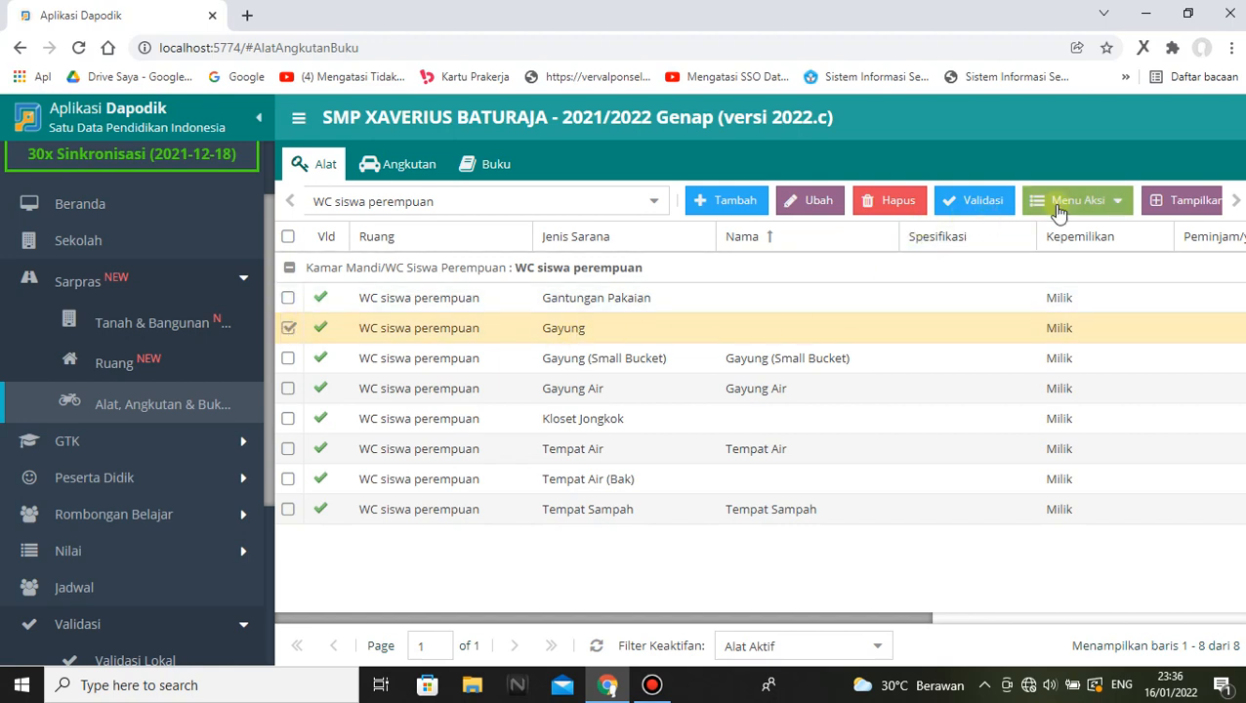
Set Jumlah laik to 1 in the Periodik (2021/2022) data of Gayung, save, and clear its selection.
{"action": "left_click", "coordinate": [1116, 200]}
{"action": "left_click", "coordinate": [1105, 234]}
{"action": "left_click", "coordinate": [557, 369]}
{"action": "type", "text": "1"}
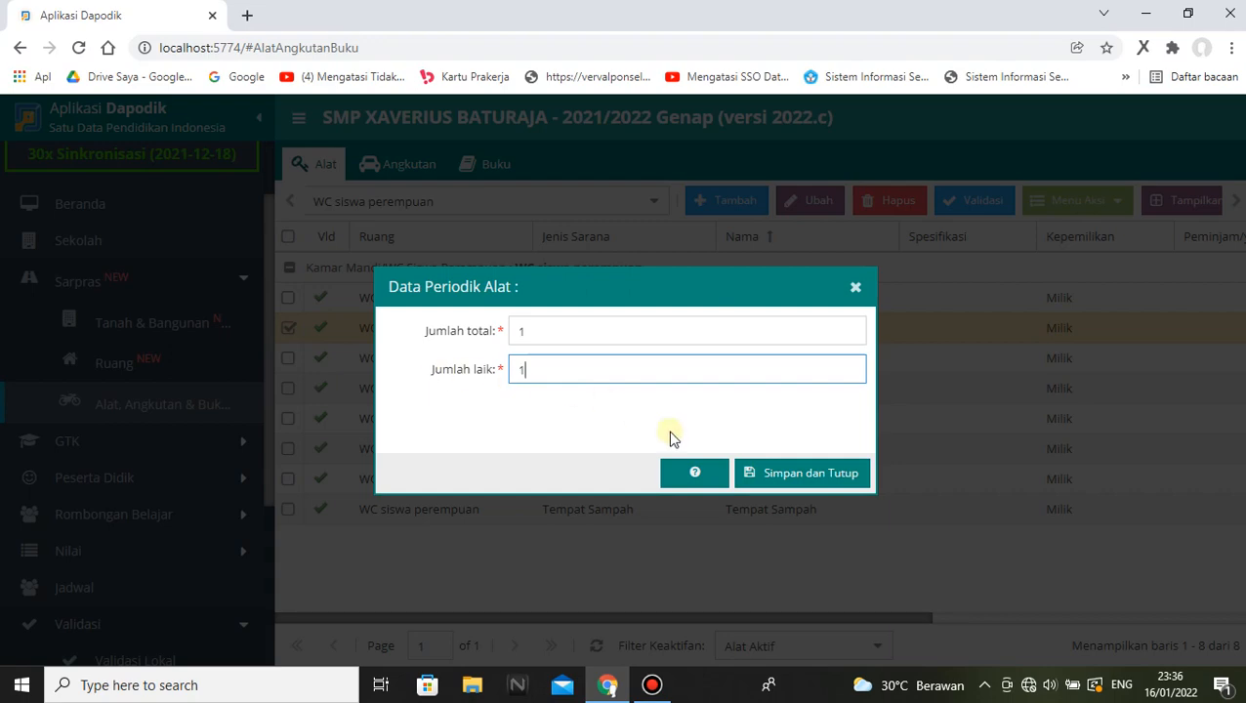
{"action": "left_click", "coordinate": [806, 474]}
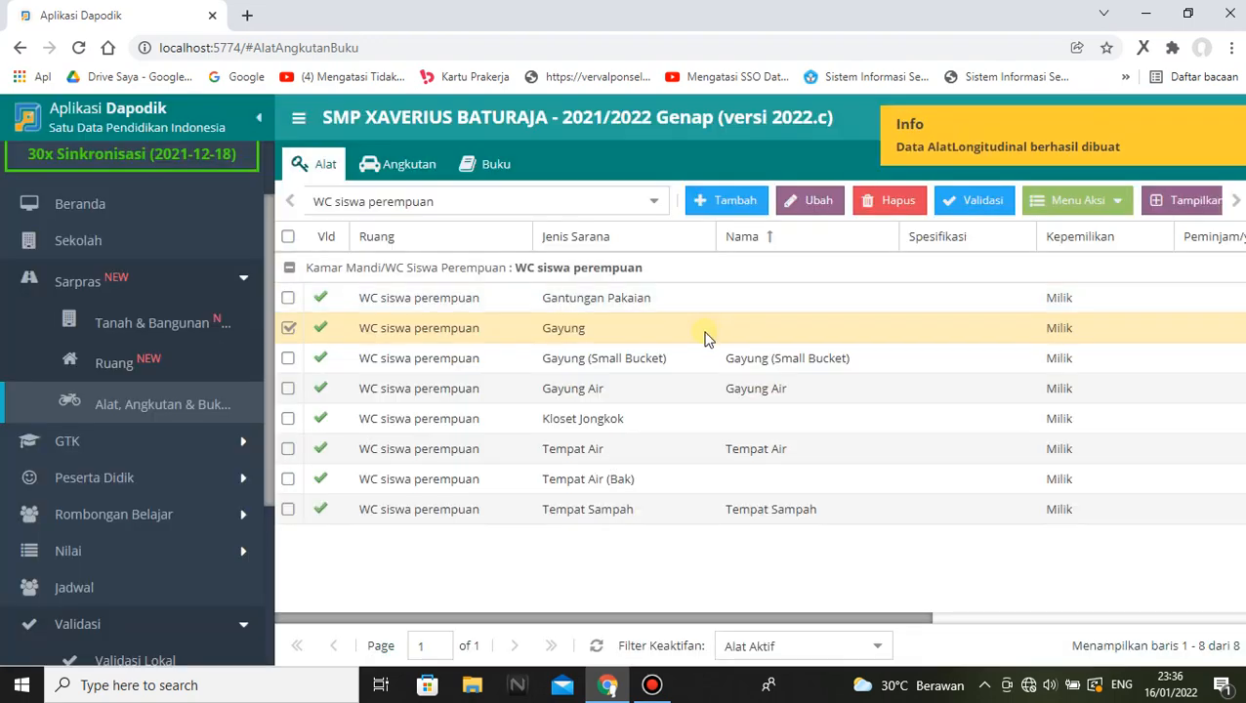
{"action": "left_click_drag", "start_coordinate": [763, 625], "coordinate": [669, 584]}
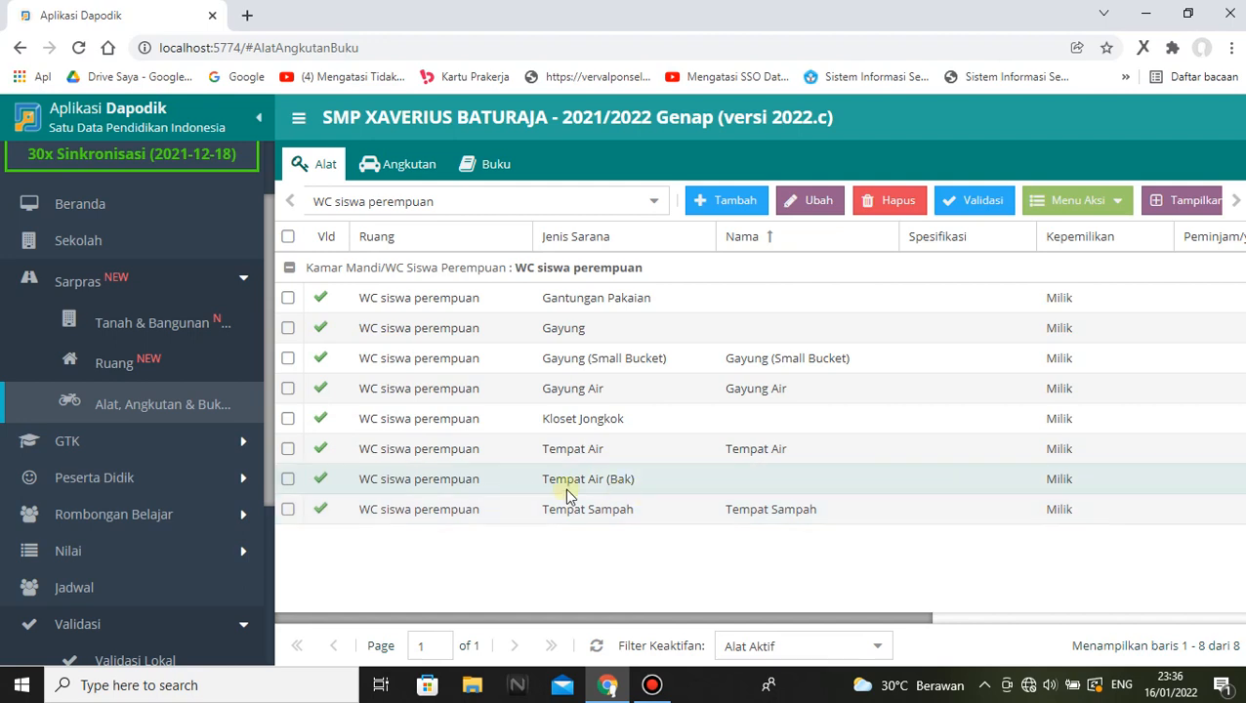
Set Jumlah laik to 1 in the Periodik (2021/2022) data of Tempat Air (Bak) and save.
{"action": "left_click", "coordinate": [289, 481]}
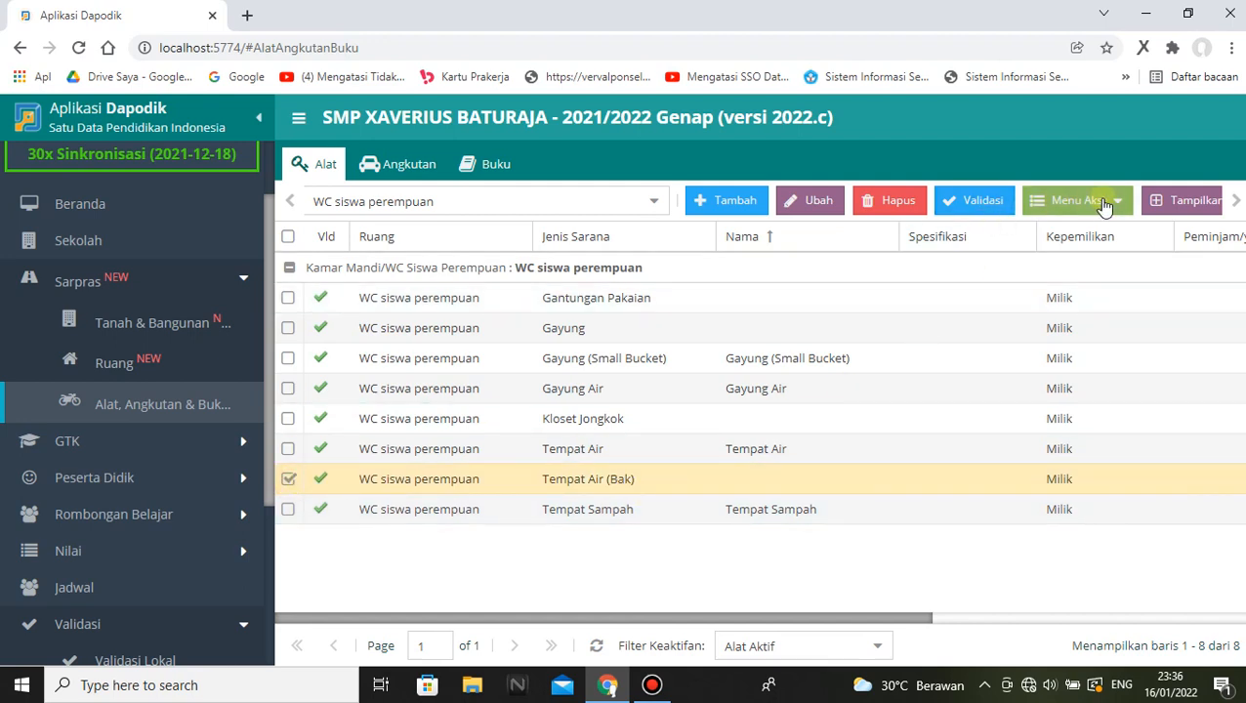
{"action": "left_click", "coordinate": [1107, 200]}
{"action": "left_click", "coordinate": [1114, 231]}
{"action": "left_click", "coordinate": [545, 367]}
{"action": "type", "text": "1"}
{"action": "left_click", "coordinate": [811, 472]}
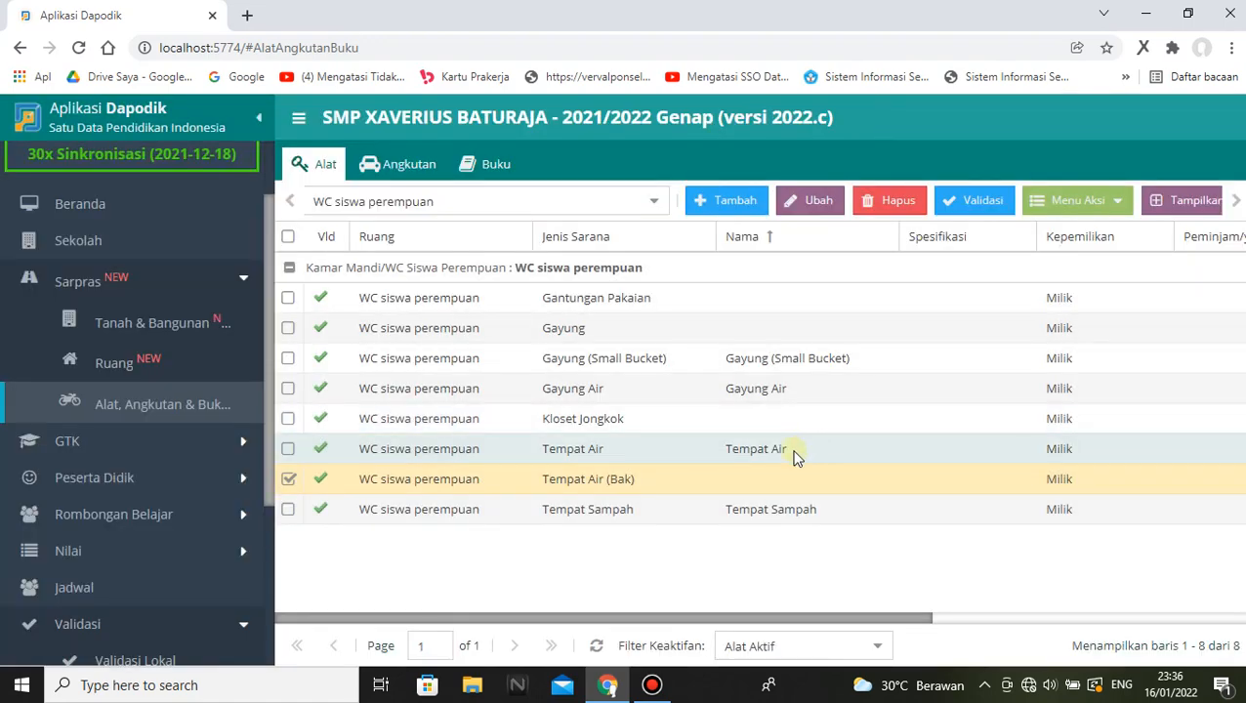
With only Tempat Sampah selected, set Jumlah laik to 1 in its Periodik (2021/2022) data, save, and deselect it.
{"action": "left_click", "coordinate": [289, 509]}
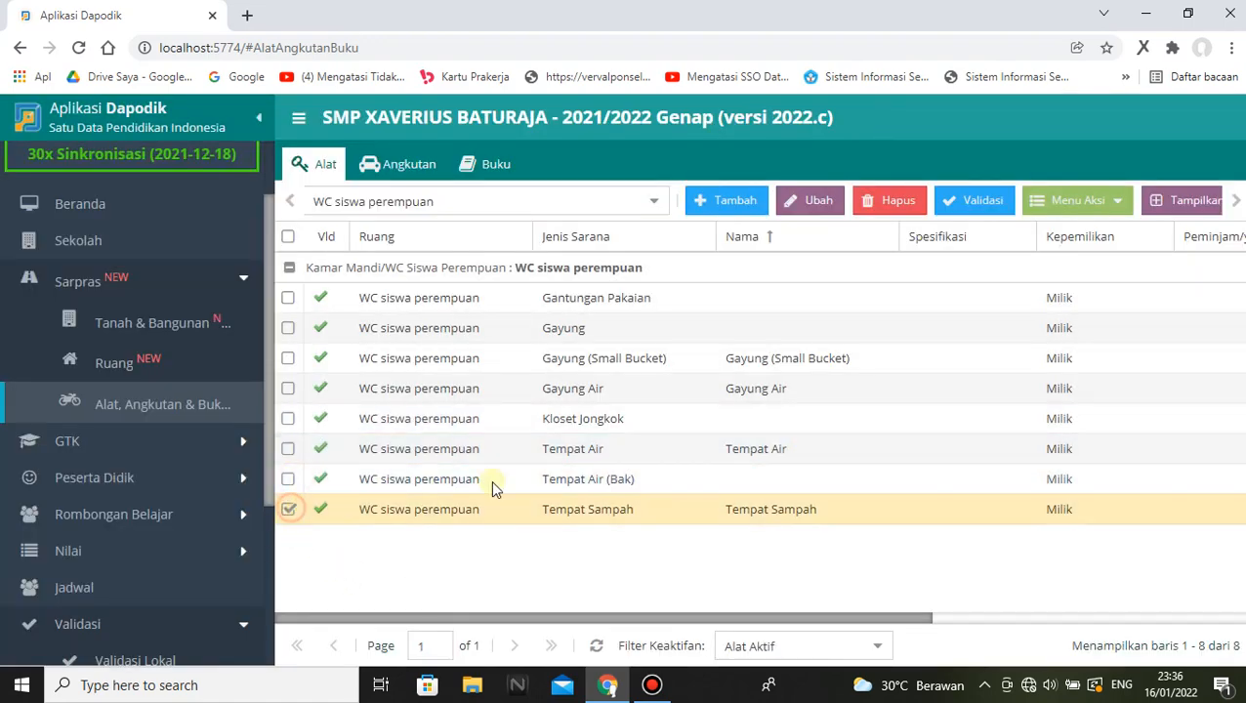
{"action": "left_click", "coordinate": [1121, 202]}
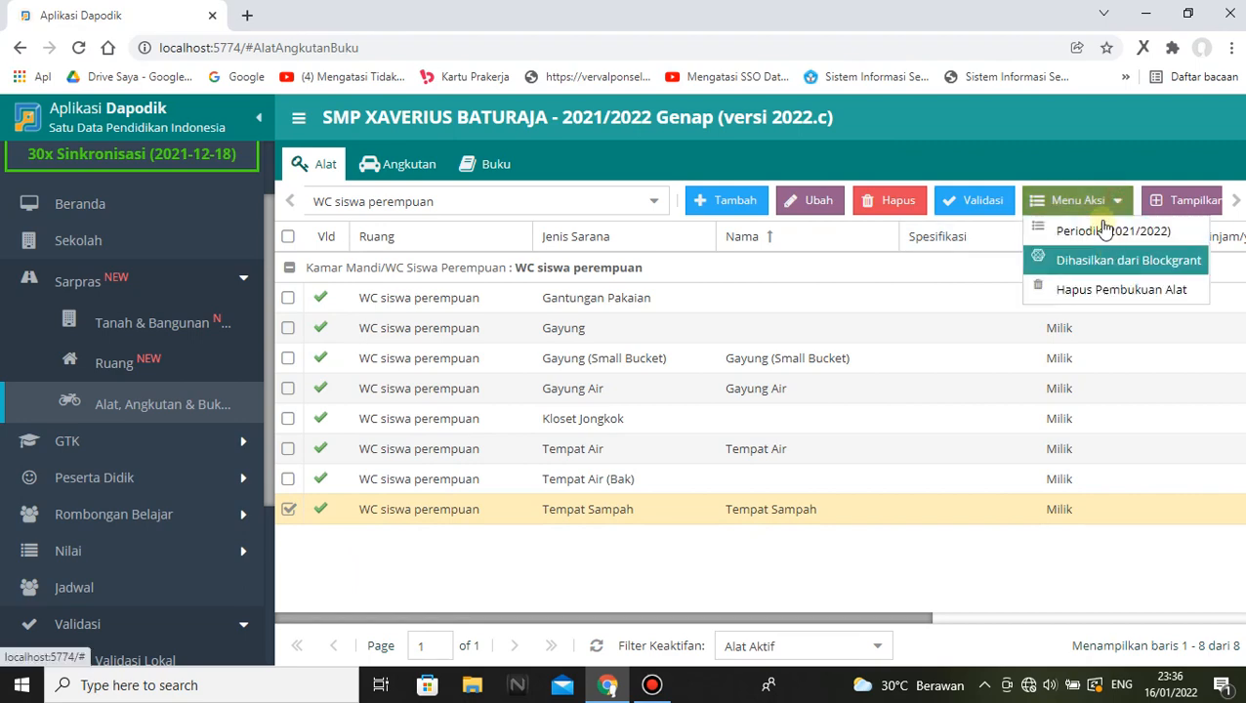
{"action": "left_click", "coordinate": [1099, 230]}
{"action": "left_click", "coordinate": [540, 365]}
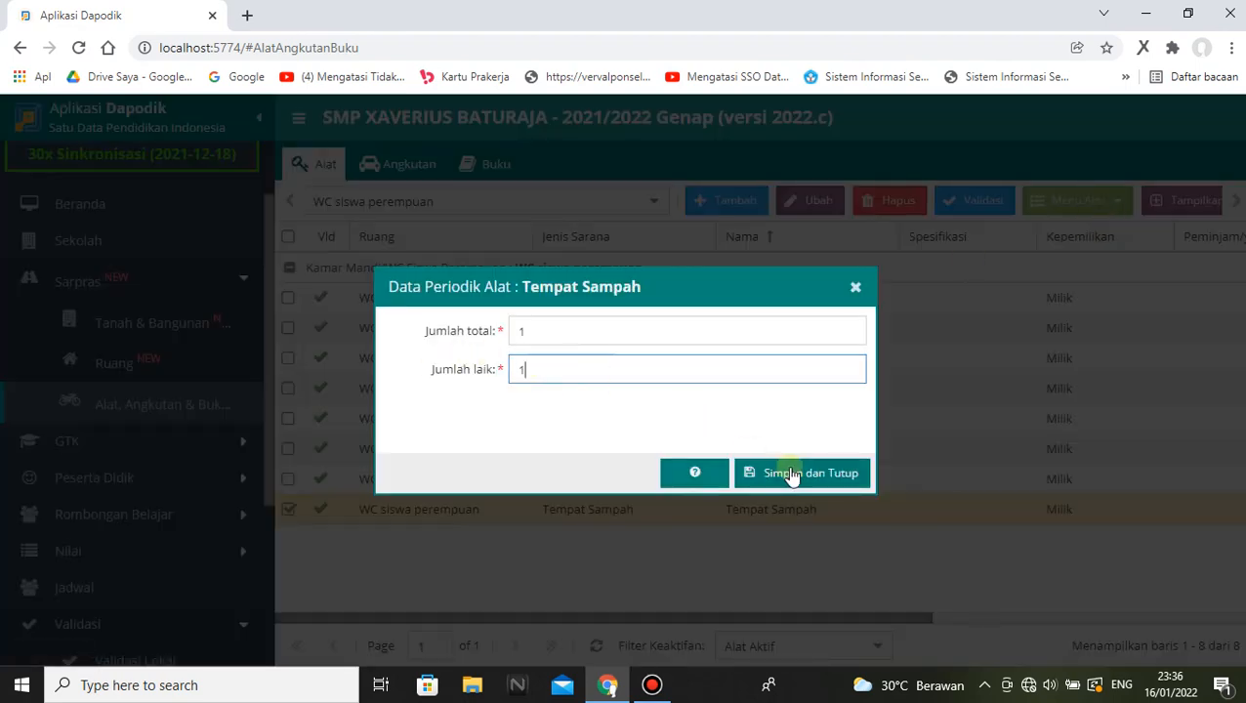
{"action": "left_click", "coordinate": [788, 474]}
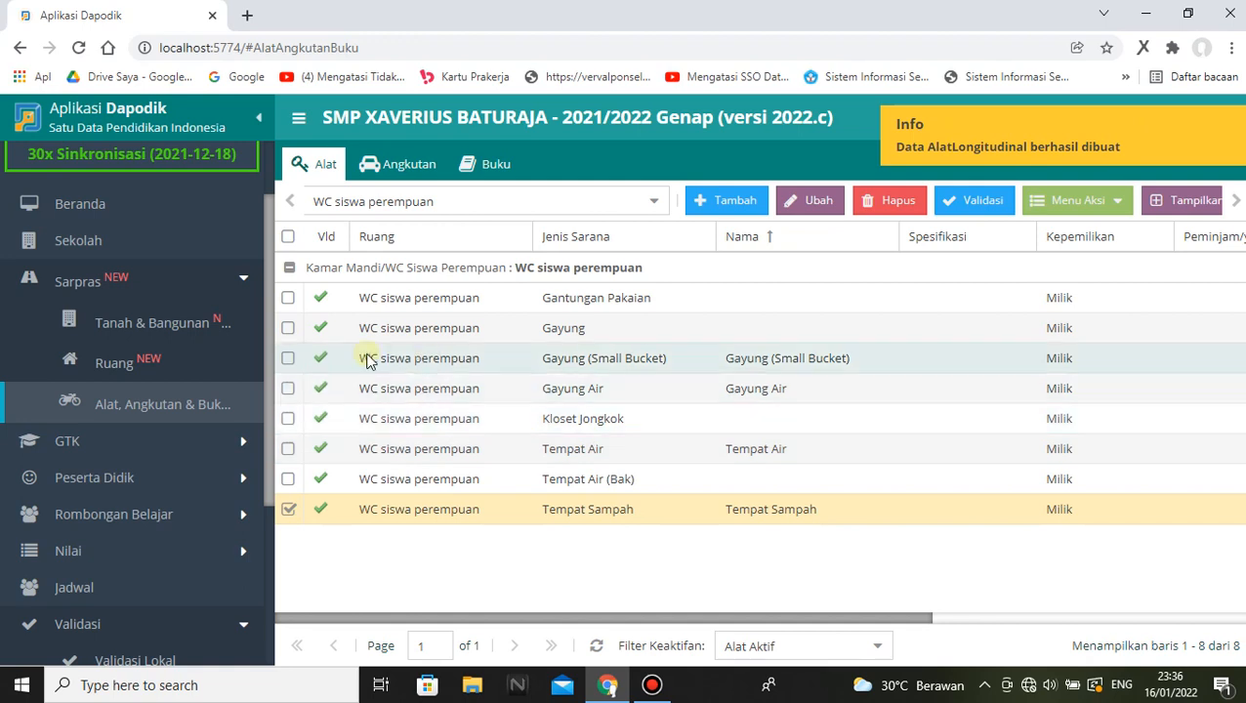
{"action": "left_click", "coordinate": [290, 509]}
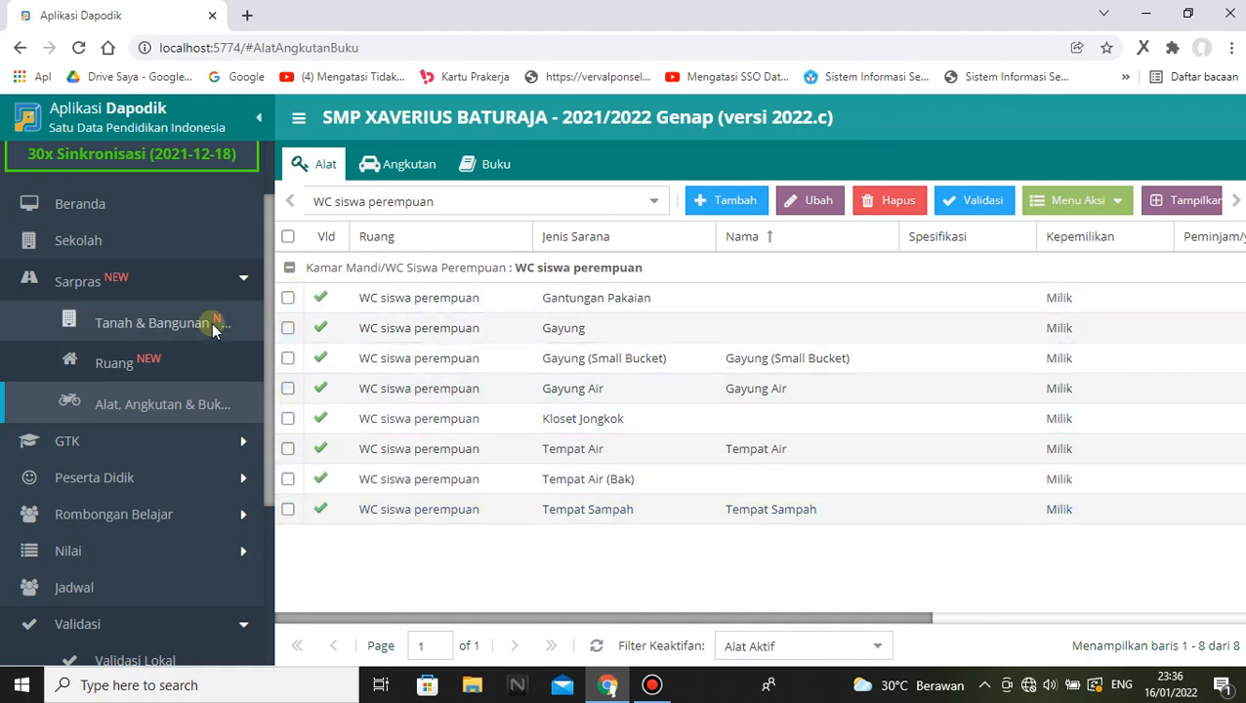
Reload the Sekolah data and display the jamban counts under Sanitasi (2021/2022 Genap).
{"action": "left_click", "coordinate": [84, 246]}
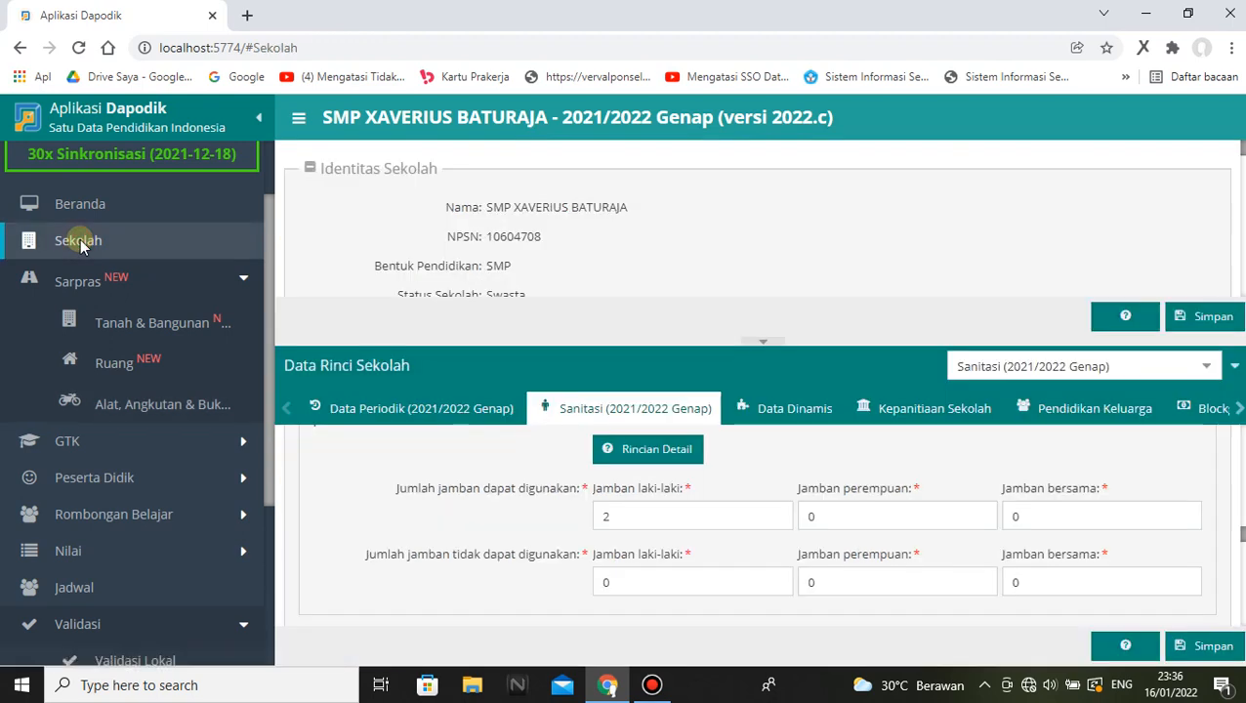
{"action": "left_click", "coordinate": [79, 47]}
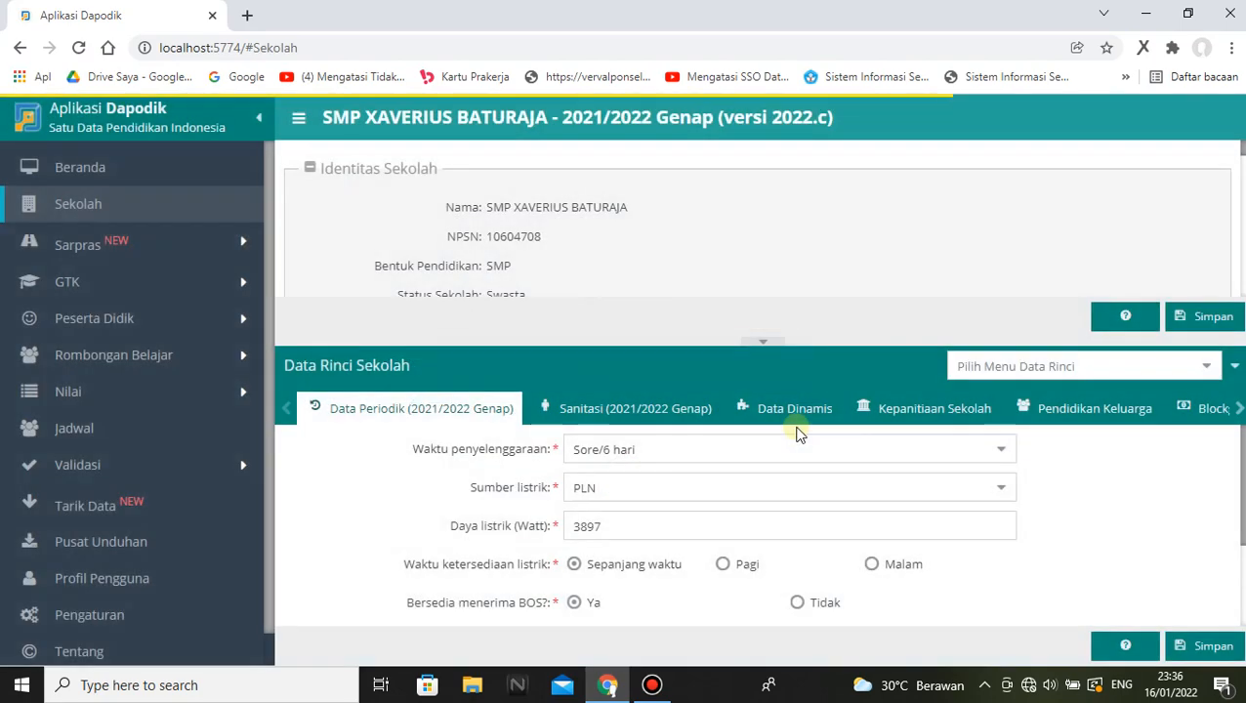
{"action": "left_click", "coordinate": [586, 405]}
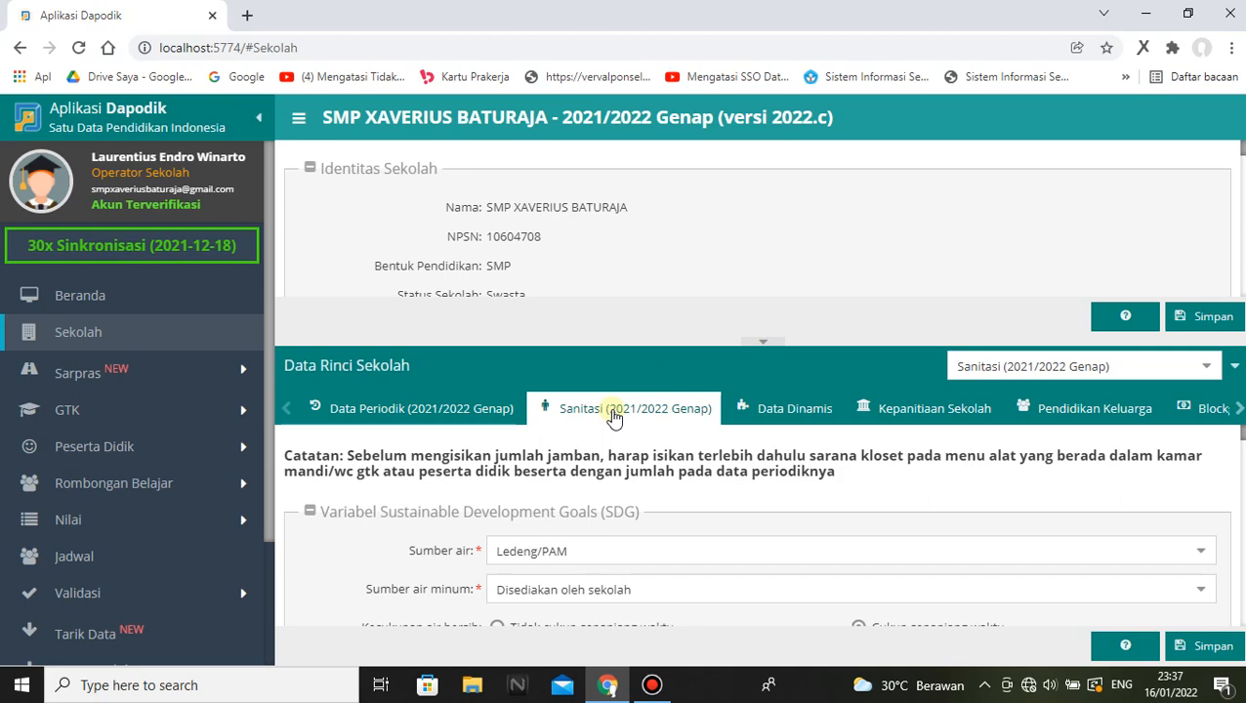
{"action": "scroll", "coordinate": [677, 523], "scroll_direction": "down", "scroll_amount": 10}
{"action": "scroll", "coordinate": [677, 523], "scroll_direction": "down", "scroll_amount": 8}
{"action": "scroll", "coordinate": [679, 525], "scroll_direction": "down", "scroll_amount": 8}
{"action": "scroll", "coordinate": [679, 525], "scroll_direction": "down", "scroll_amount": 5}
{"action": "scroll", "coordinate": [672, 503], "scroll_direction": "up", "scroll_amount": 3}
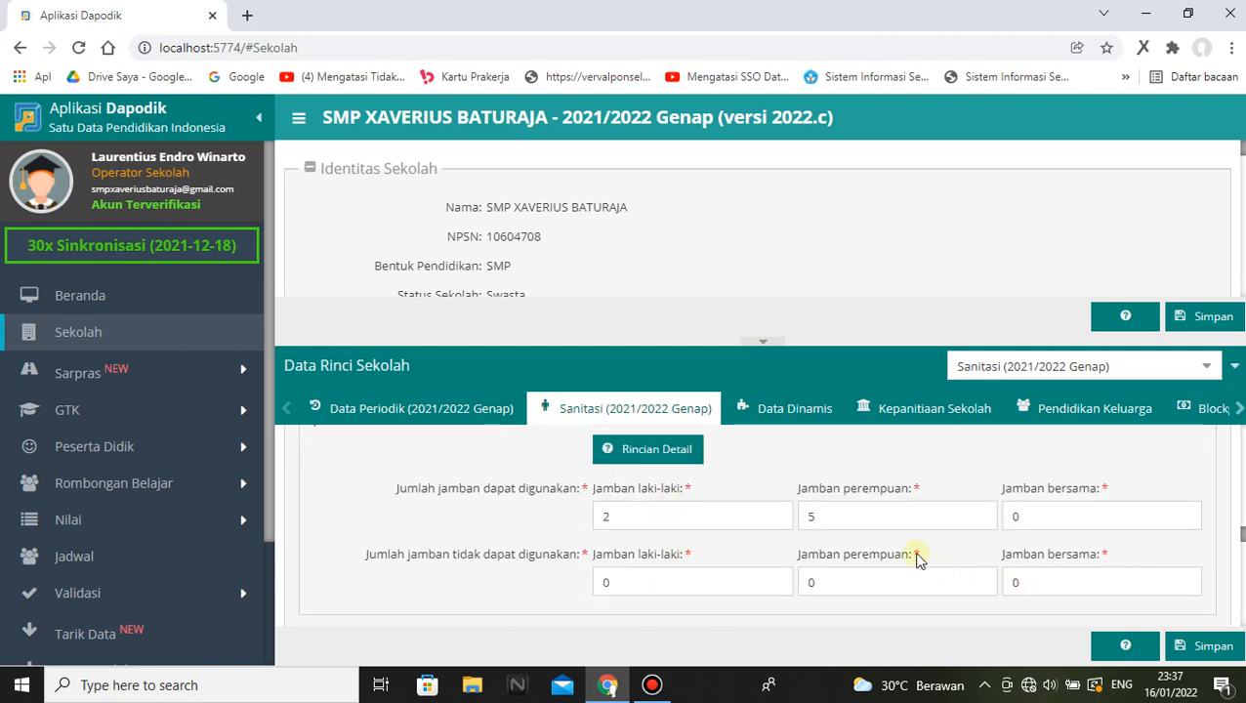
Check the usable Jamban laki-laki, Jamban perempuan and Jamban bersama counts.
{"action": "left_click", "coordinate": [828, 520]}
{"action": "left_click", "coordinate": [626, 519]}
{"action": "left_click_drag", "start_coordinate": [626, 519], "coordinate": [595, 519]}
{"action": "left_click_drag", "start_coordinate": [864, 516], "coordinate": [766, 521]}
{"action": "left_click", "coordinate": [1033, 524]}
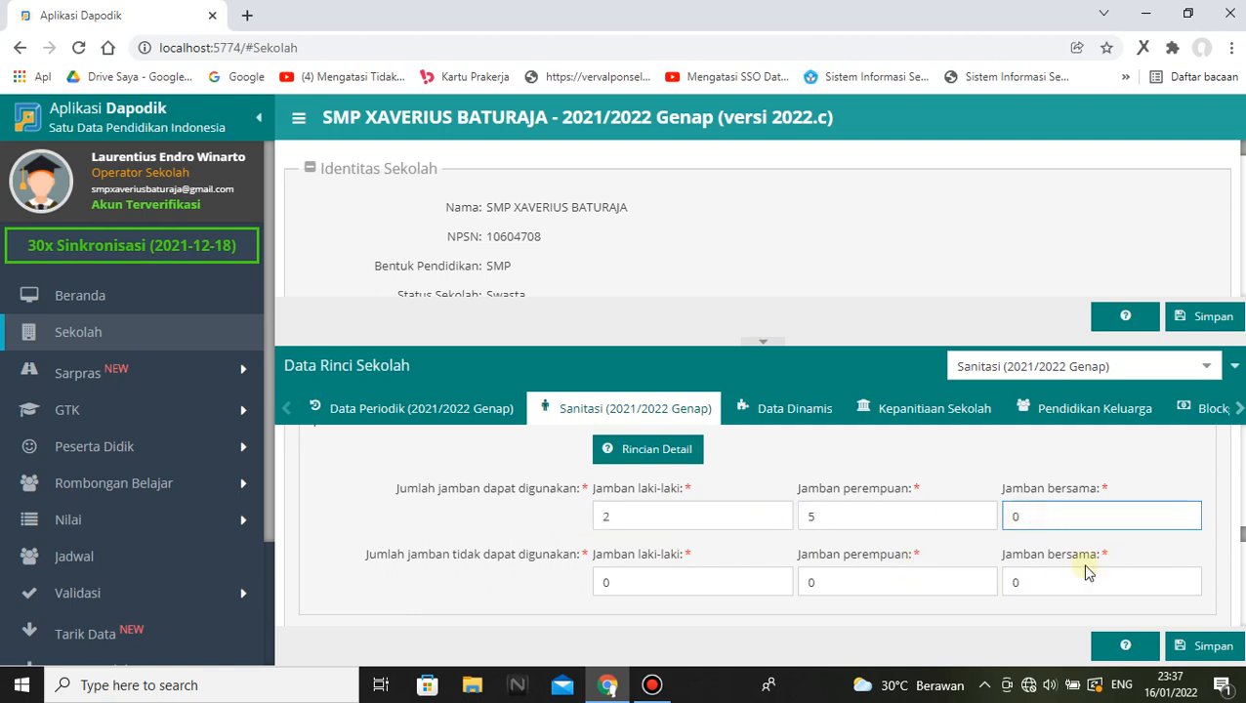
{"action": "left_click_drag", "start_coordinate": [1034, 519], "coordinate": [988, 517]}
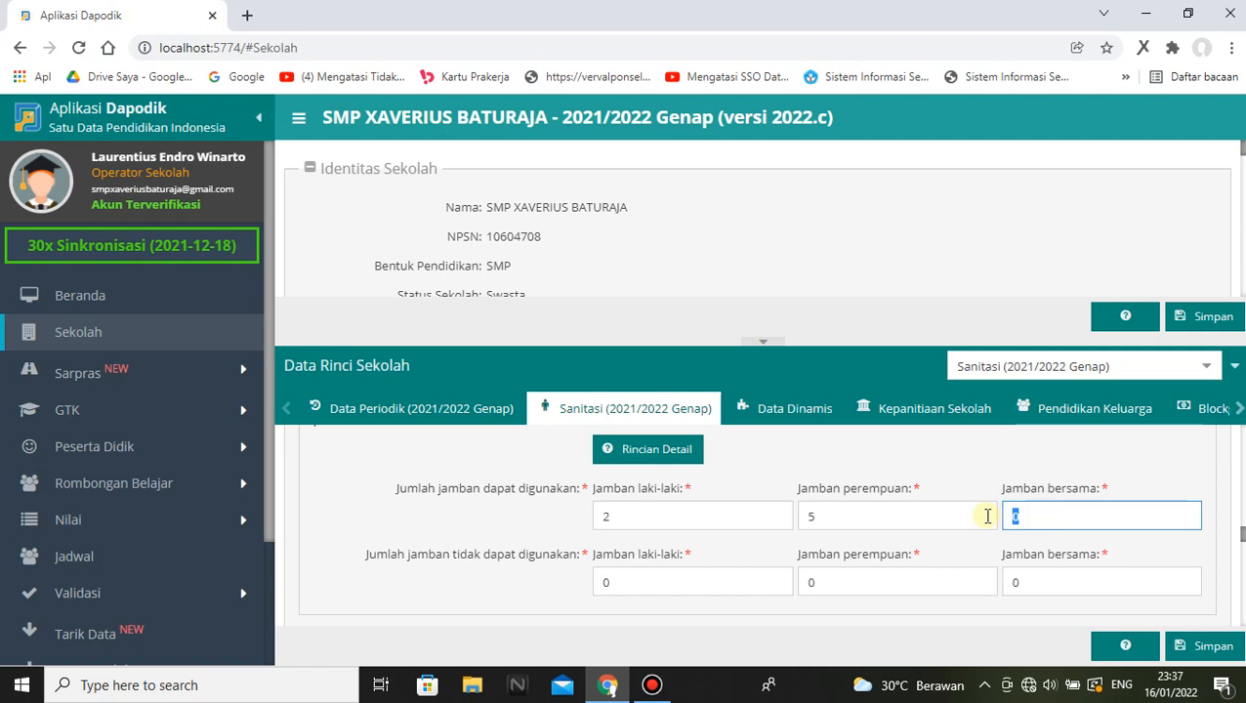
{"action": "left_click", "coordinate": [847, 523]}
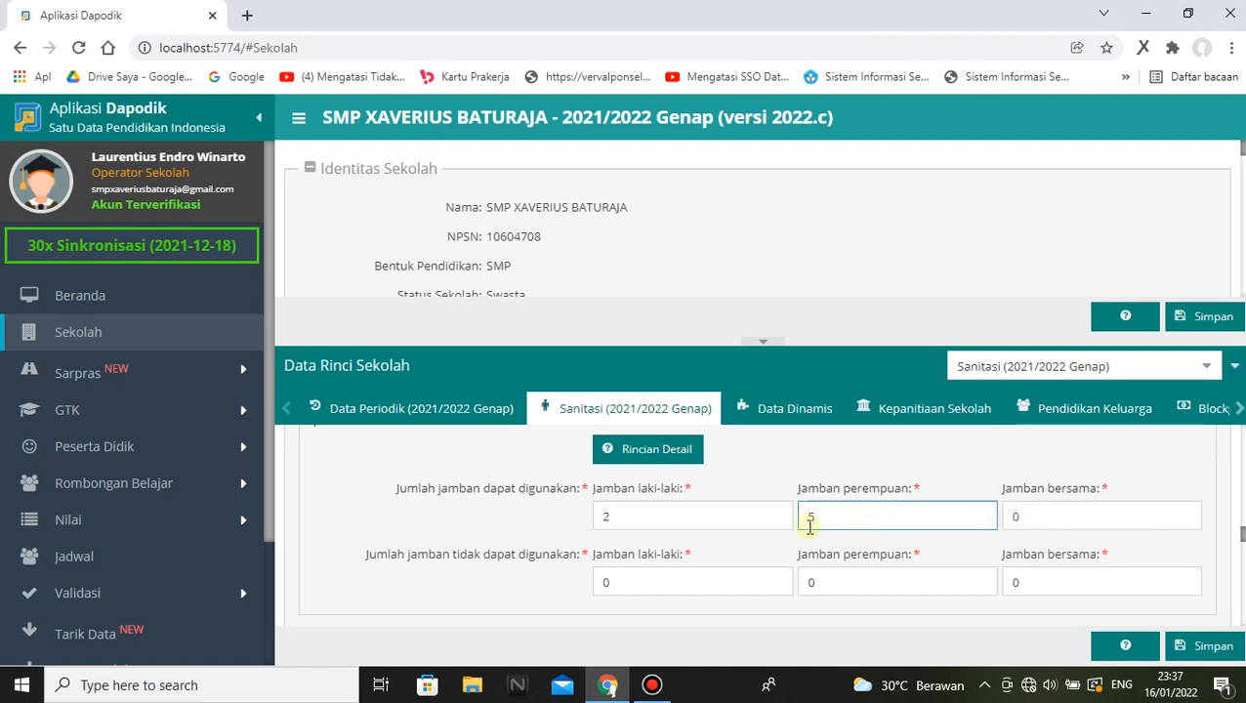
{"action": "left_click_drag", "start_coordinate": [845, 520], "coordinate": [784, 519]}
{"action": "left_click", "coordinate": [839, 518]}
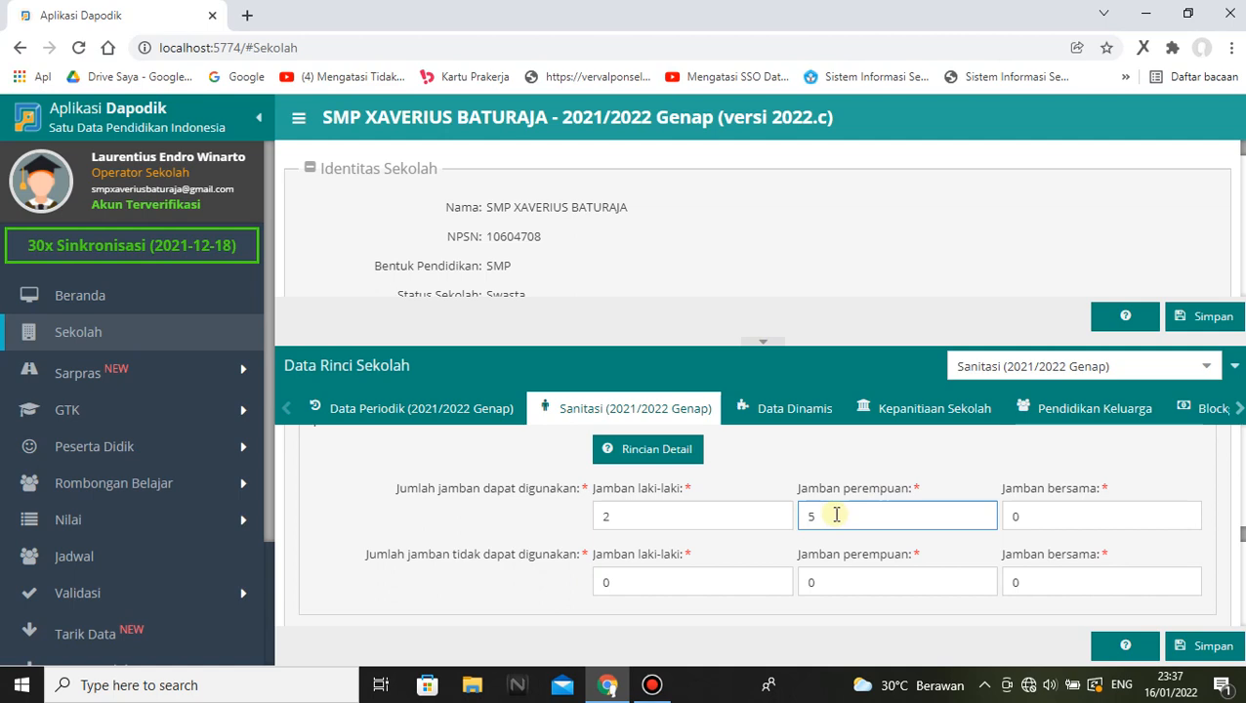
{"action": "left_click_drag", "start_coordinate": [837, 515], "coordinate": [790, 514]}
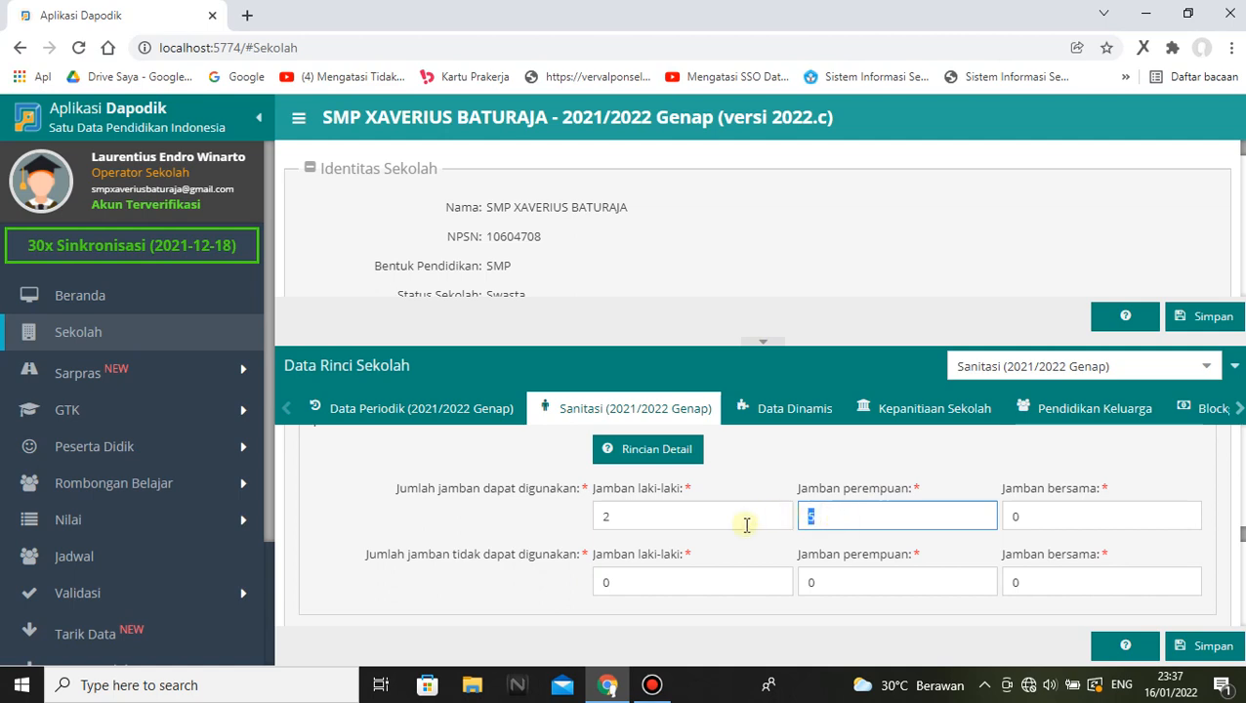
{"action": "left_click", "coordinate": [610, 514]}
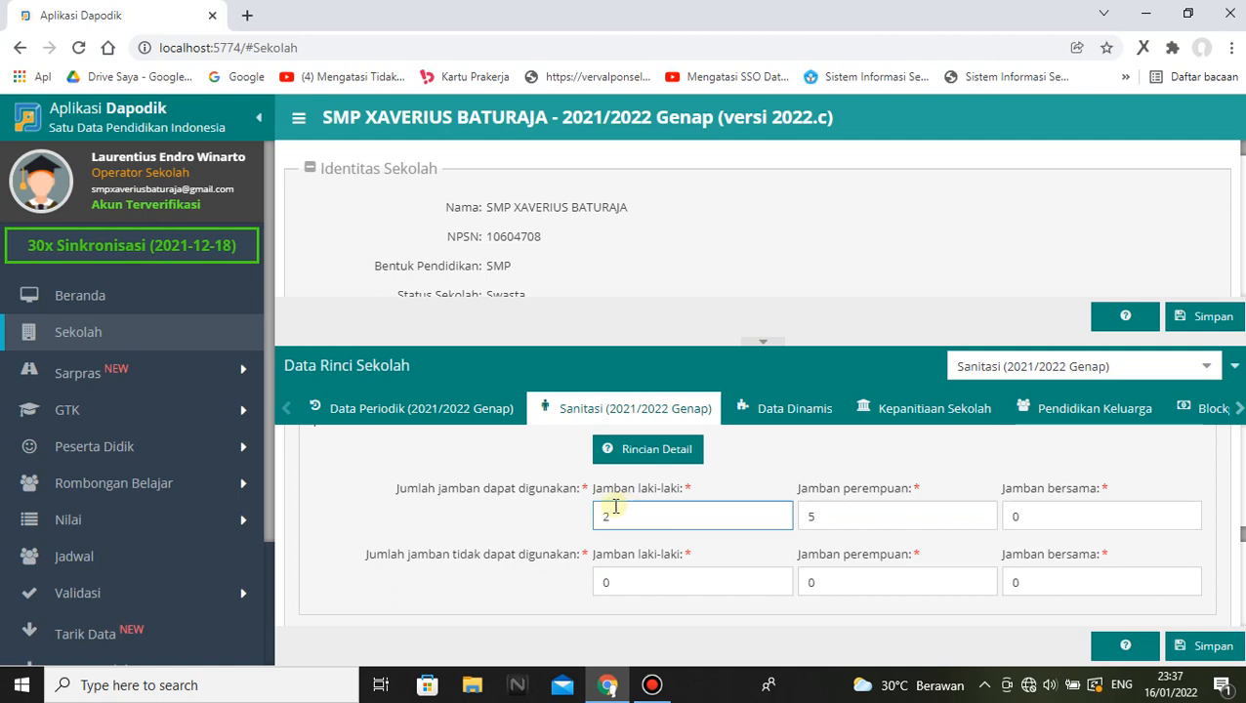
Open Alat, Angkutan & Buku under Sarpras and show the list of rooms available for Alat.
{"action": "left_click", "coordinate": [153, 374]}
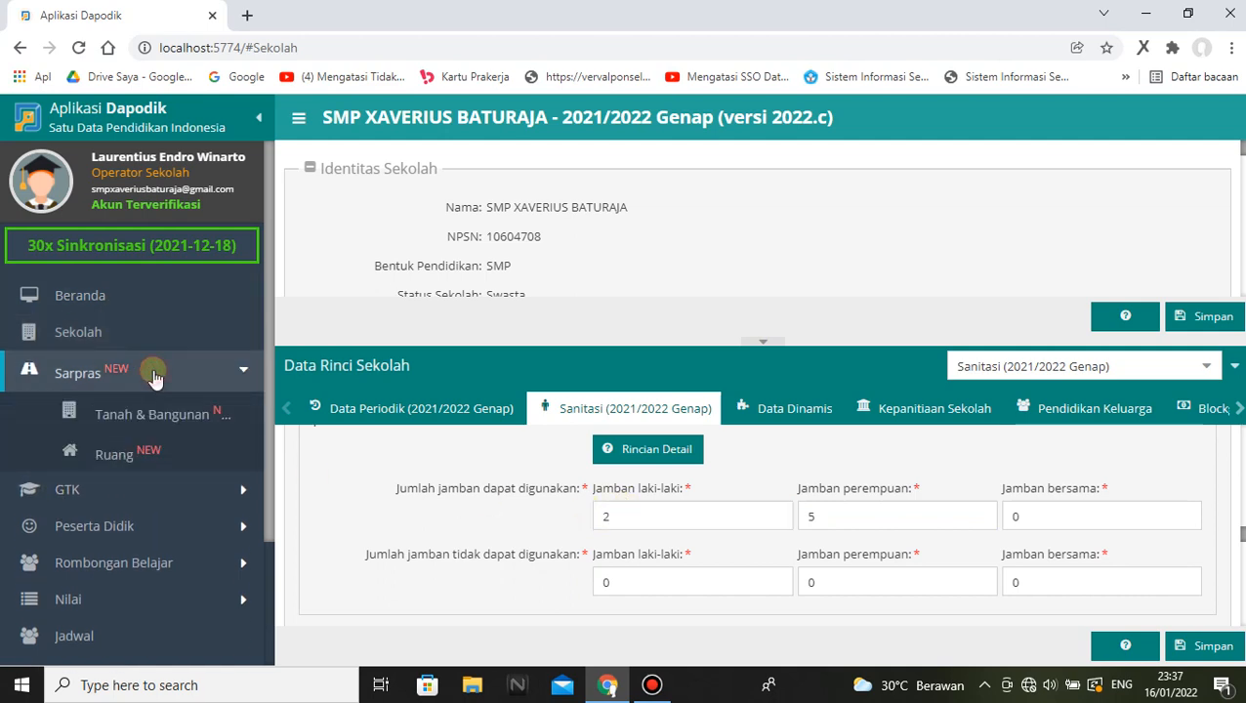
{"action": "left_click", "coordinate": [142, 500]}
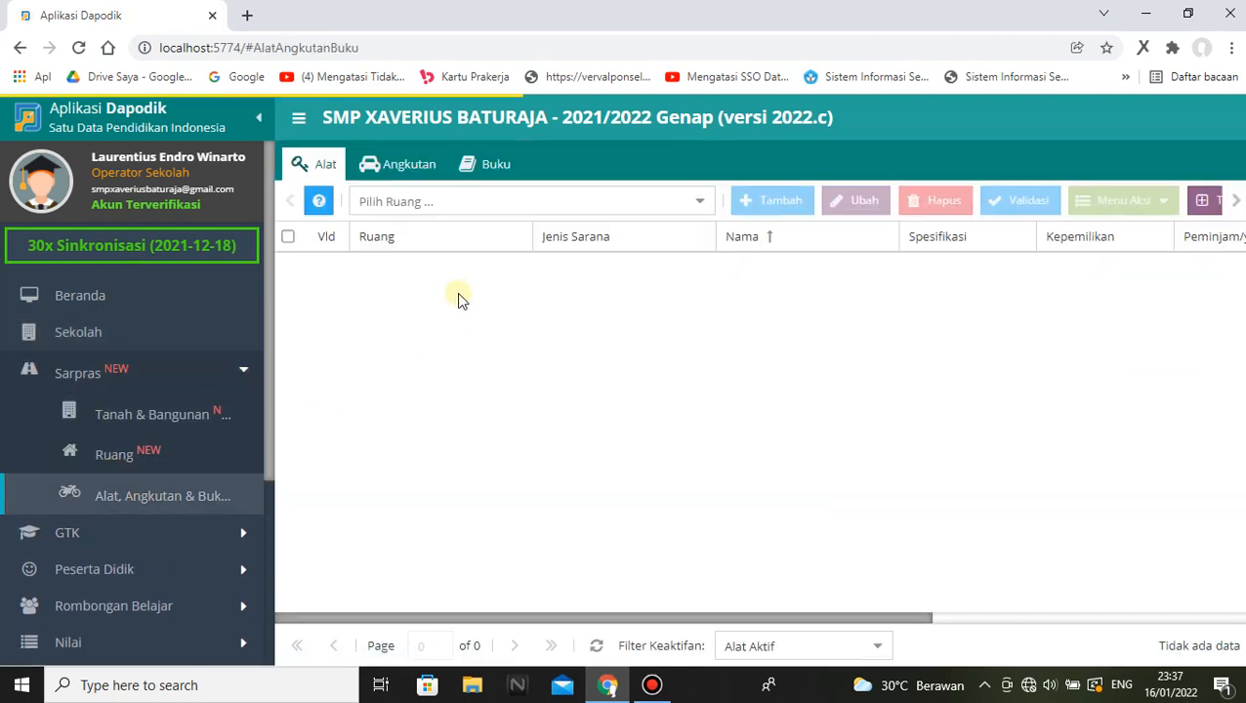
{"action": "left_click", "coordinate": [701, 203]}
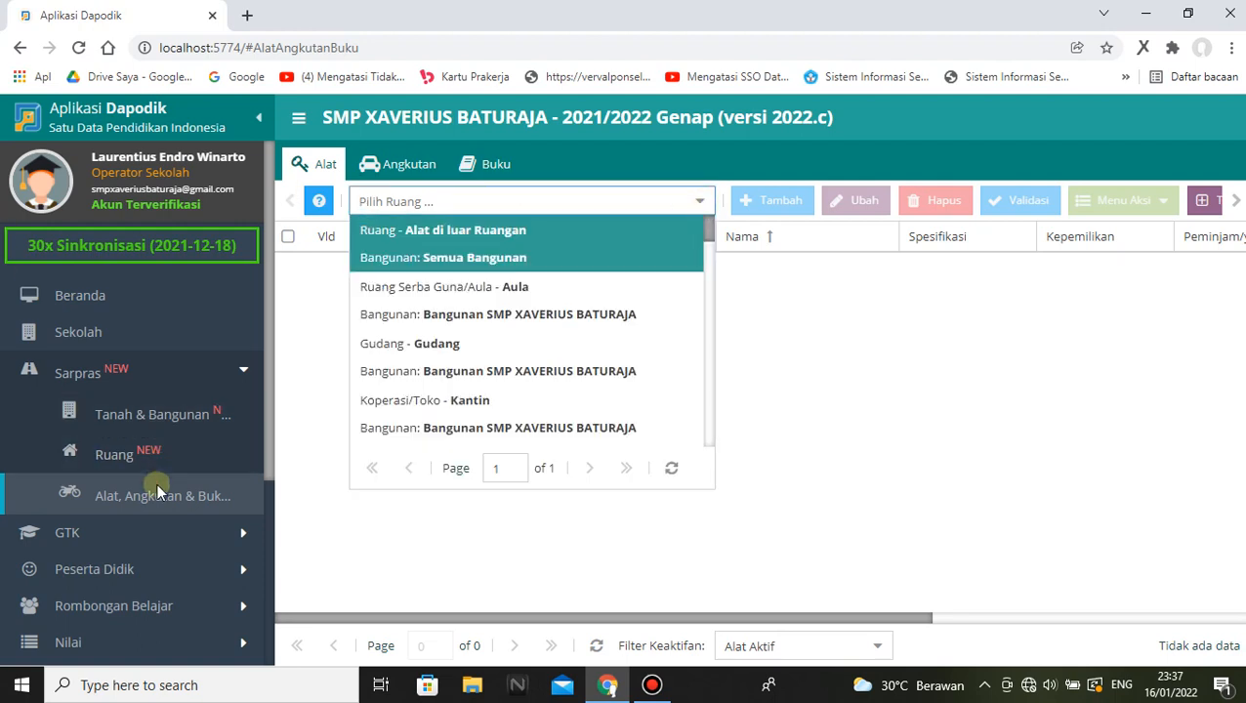
Return to the school's Sanitasi data and review the usable jamban counts for laki-laki and perempuan again.
{"action": "left_click", "coordinate": [89, 337]}
{"action": "scroll", "coordinate": [799, 491], "scroll_direction": "down", "scroll_amount": 10}
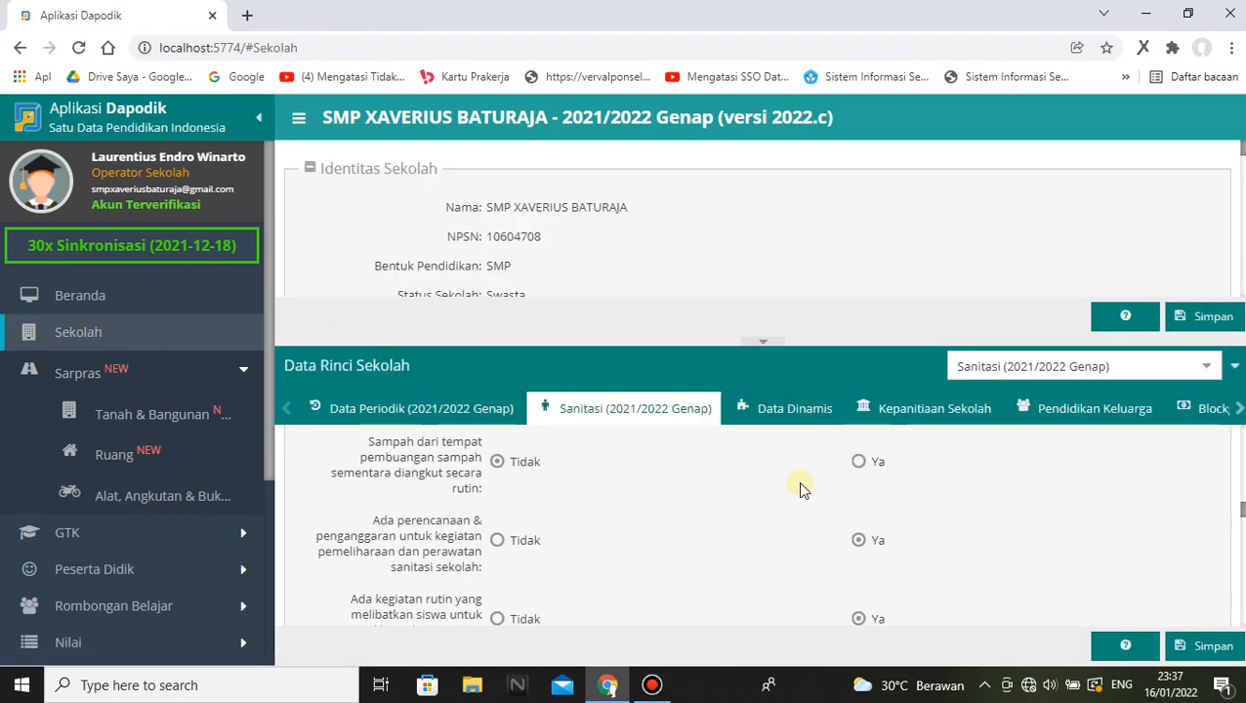
{"action": "scroll", "coordinate": [799, 491], "scroll_direction": "down", "scroll_amount": 10}
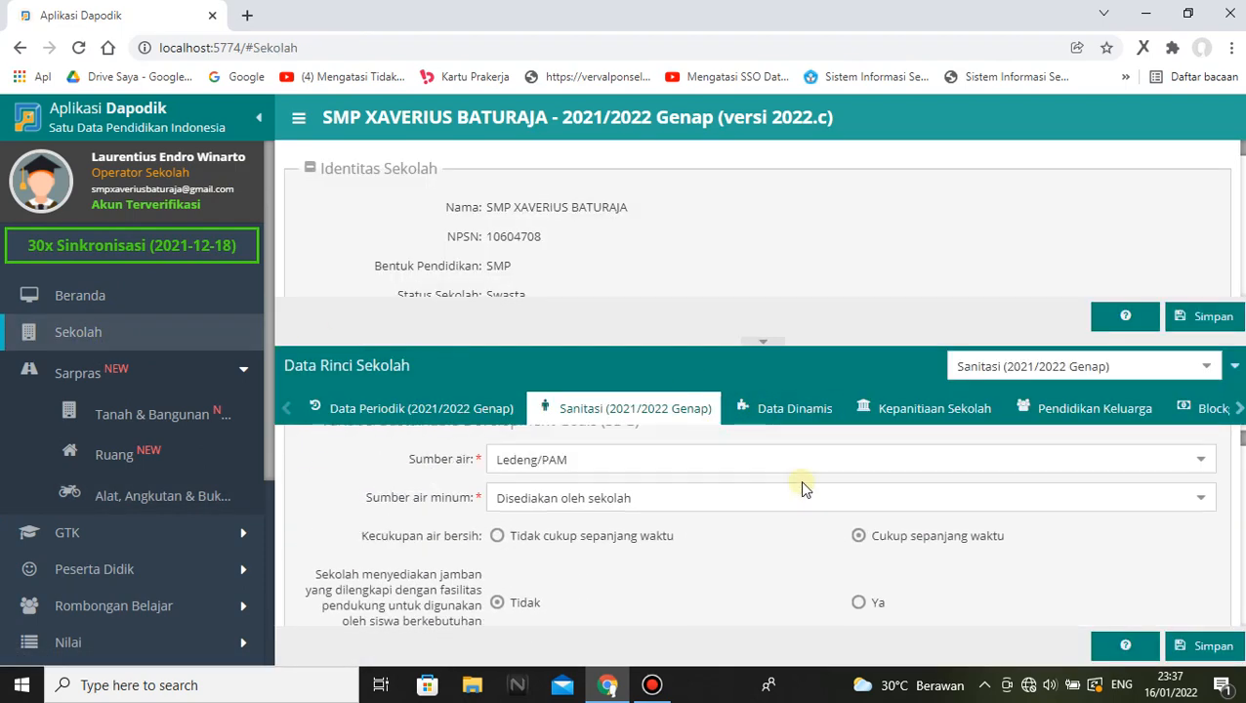
{"action": "scroll", "coordinate": [826, 489], "scroll_direction": "down", "scroll_amount": 5}
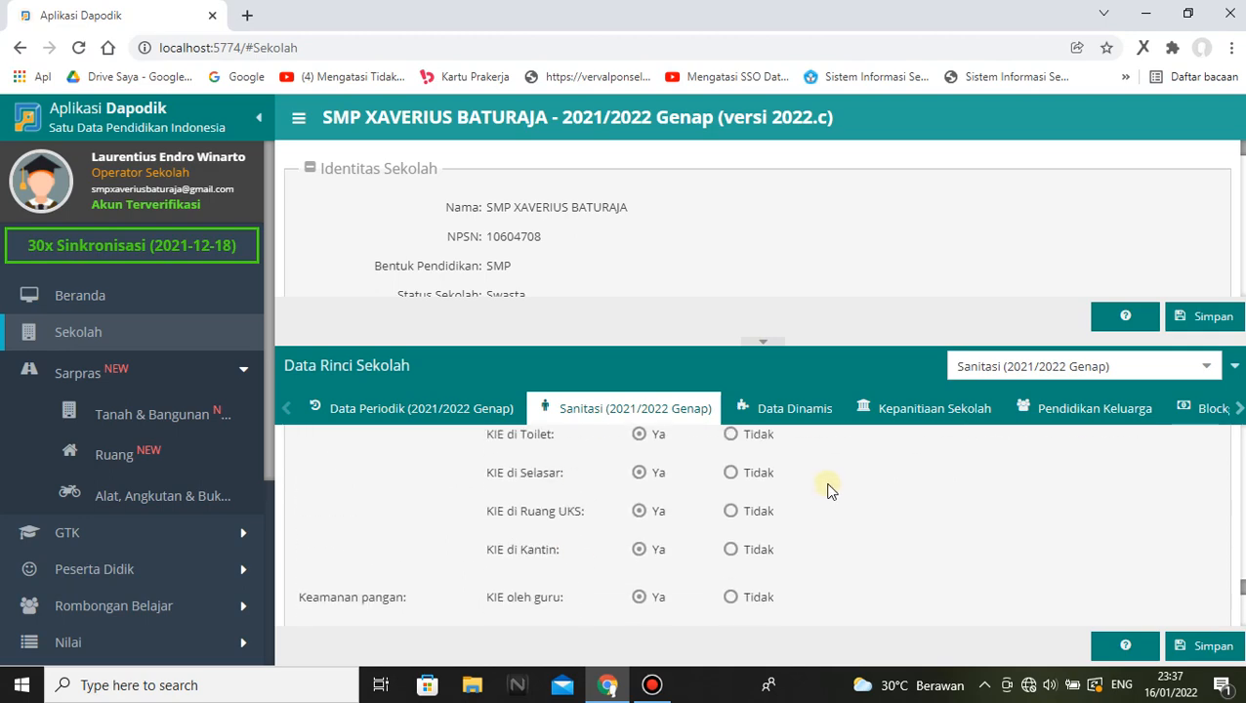
{"action": "scroll", "coordinate": [793, 497], "scroll_direction": "up", "scroll_amount": 10}
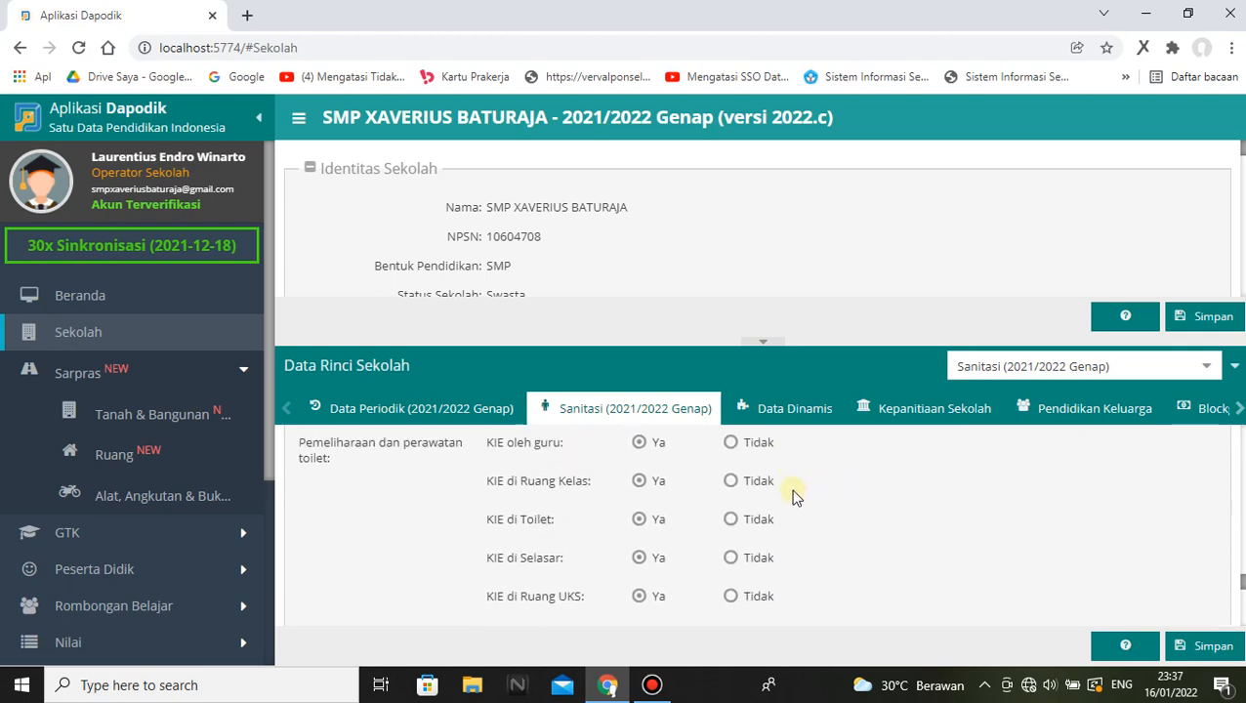
{"action": "scroll", "coordinate": [793, 494], "scroll_direction": "down", "scroll_amount": 4}
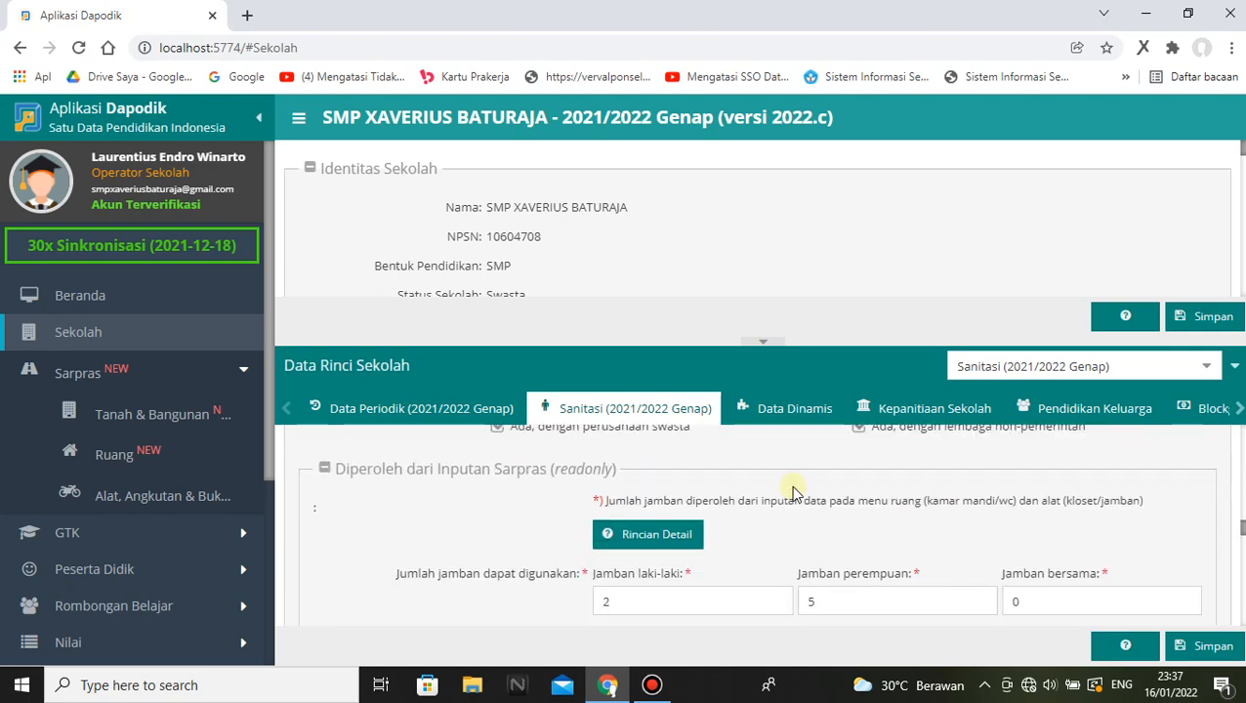
{"action": "left_click", "coordinate": [859, 515]}
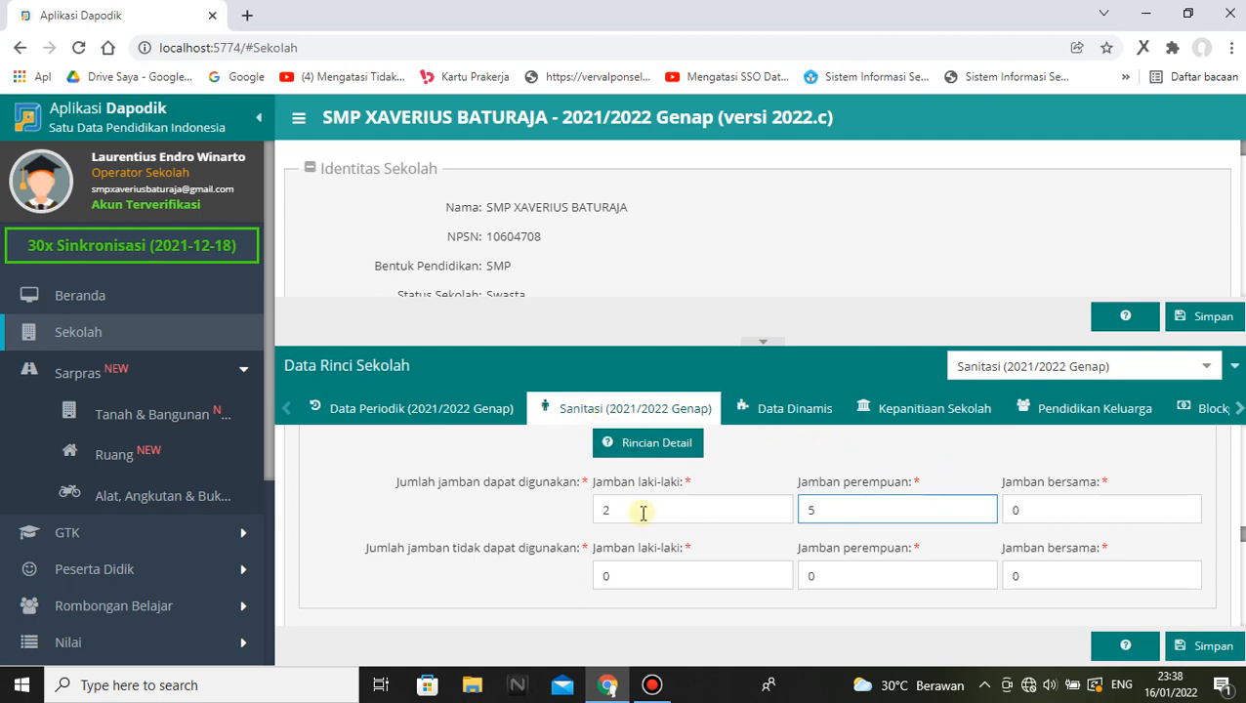
{"action": "left_click", "coordinate": [642, 513]}
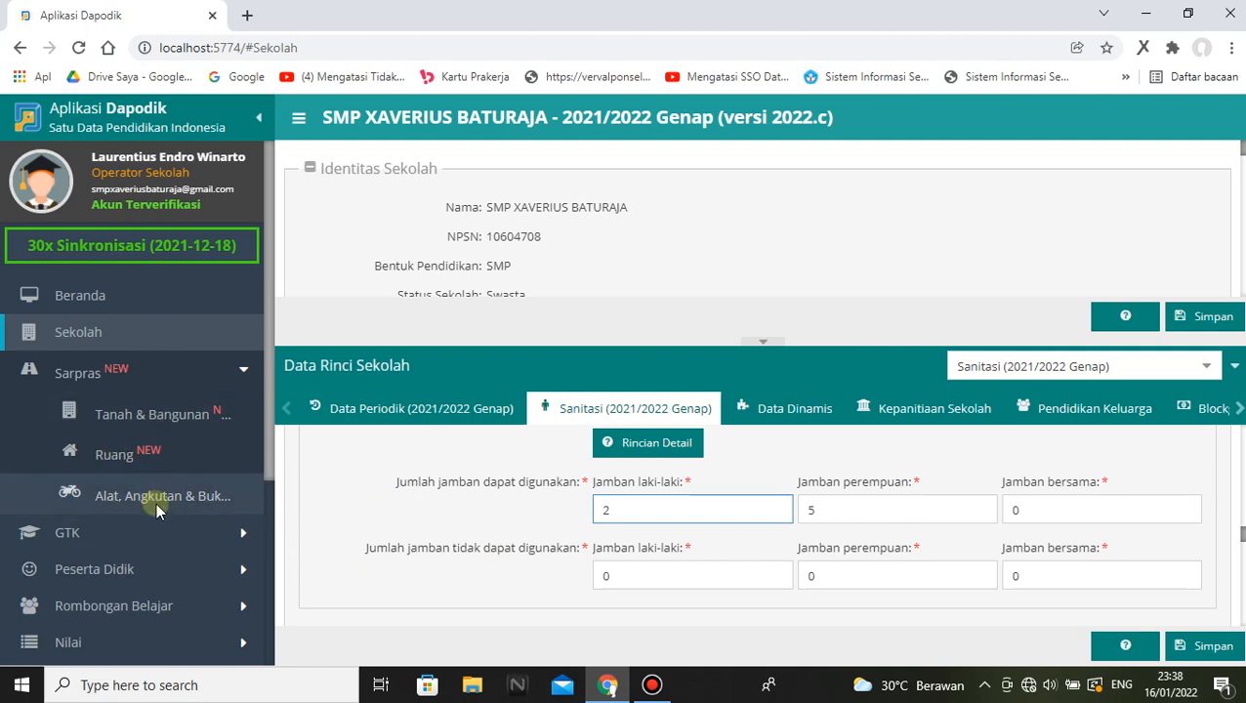
Run Validasi Lokal across Sarpras, Peserta Didik, GTK, Rombongan Belajar & Jadwal, Pembelajaran, Nilai and Referensi, and examine the Rombongan Belajar & Jadwal summary.
{"action": "scroll", "coordinate": [147, 538], "scroll_direction": "down", "scroll_amount": 1}
{"action": "scroll", "coordinate": [250, 539], "scroll_direction": "down", "scroll_amount": 2}
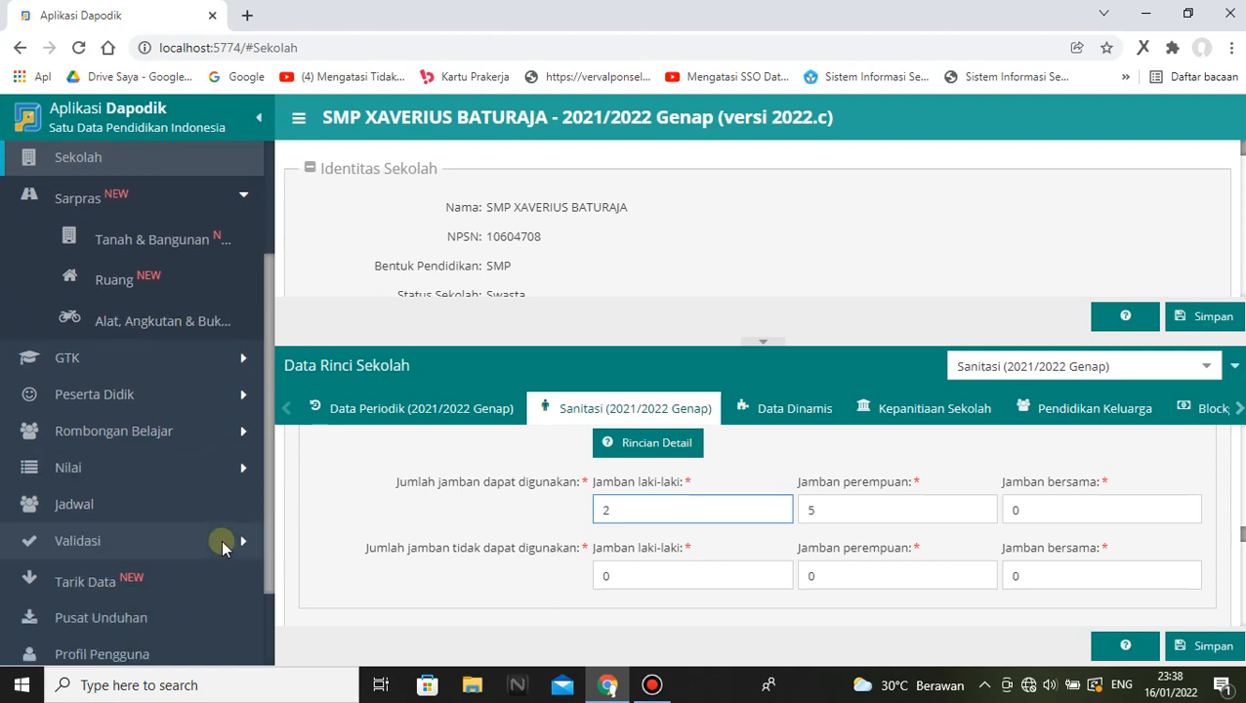
{"action": "left_click", "coordinate": [99, 438]}
{"action": "left_click", "coordinate": [123, 478]}
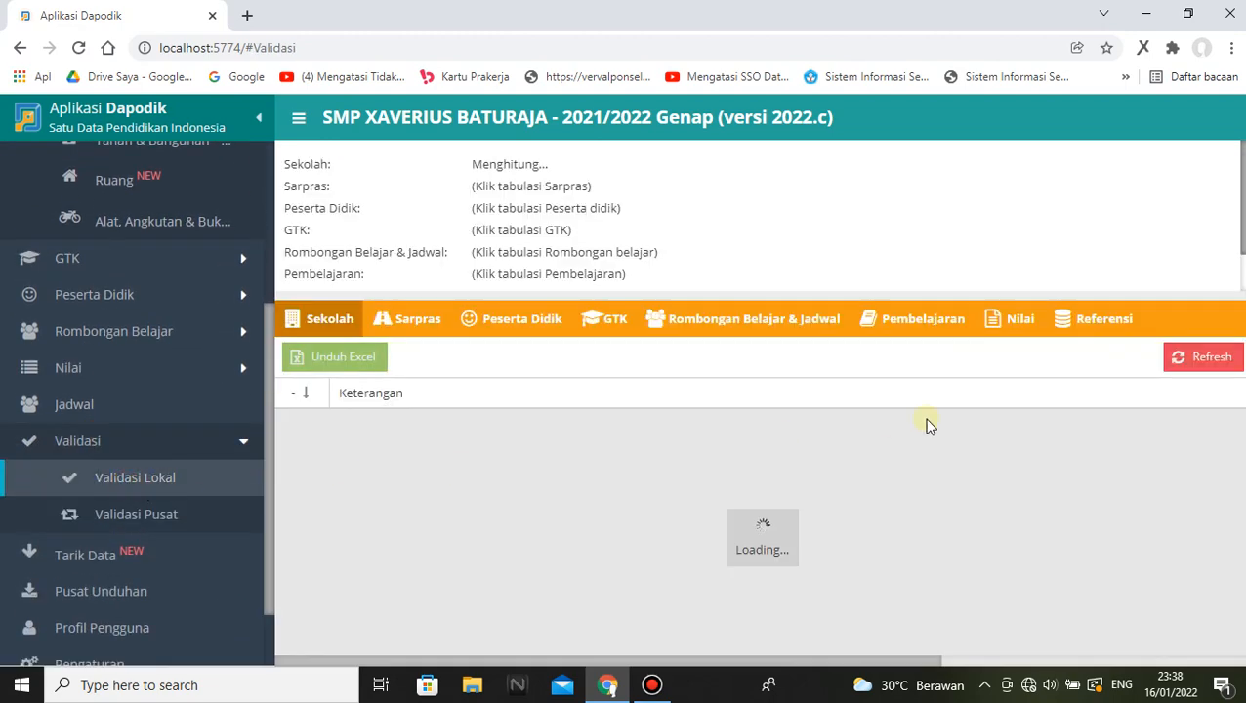
{"action": "left_click", "coordinate": [417, 323]}
{"action": "left_click", "coordinate": [518, 321]}
{"action": "left_click", "coordinate": [606, 321]}
{"action": "left_click", "coordinate": [728, 327]}
{"action": "left_click", "coordinate": [918, 320]}
{"action": "left_click", "coordinate": [1016, 321]}
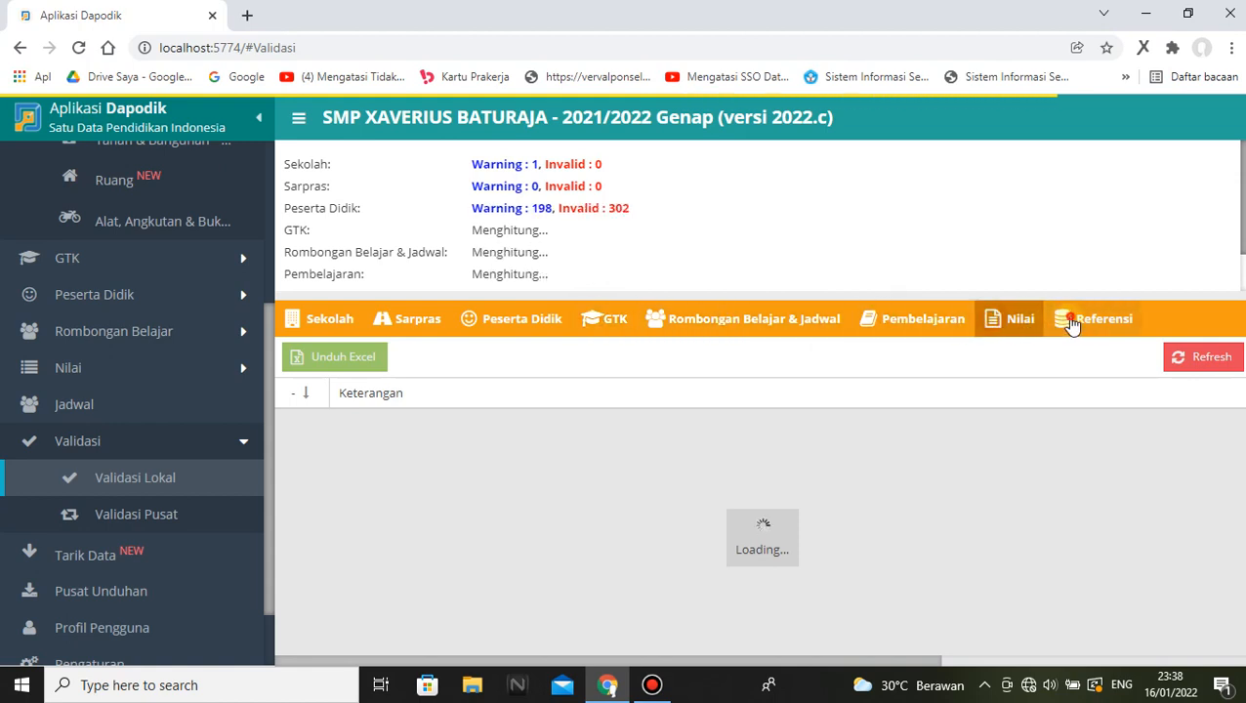
{"action": "left_click", "coordinate": [1089, 321]}
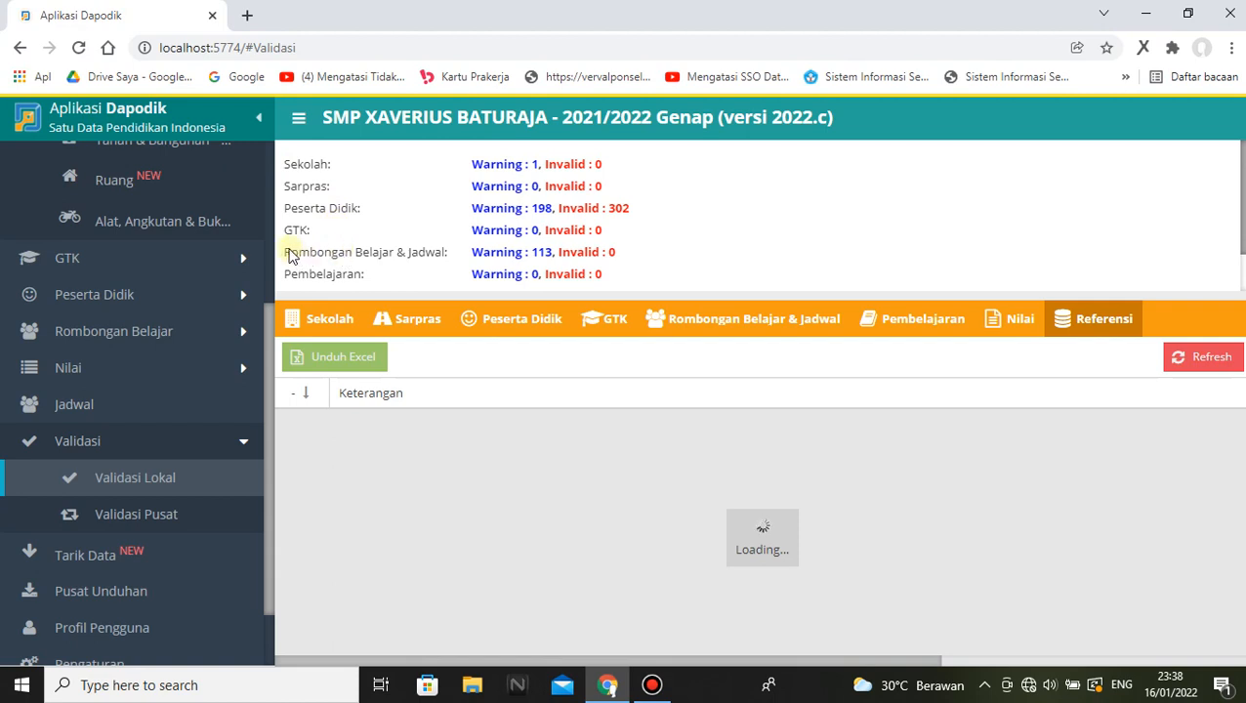
{"action": "left_click_drag", "start_coordinate": [635, 255], "coordinate": [470, 252]}
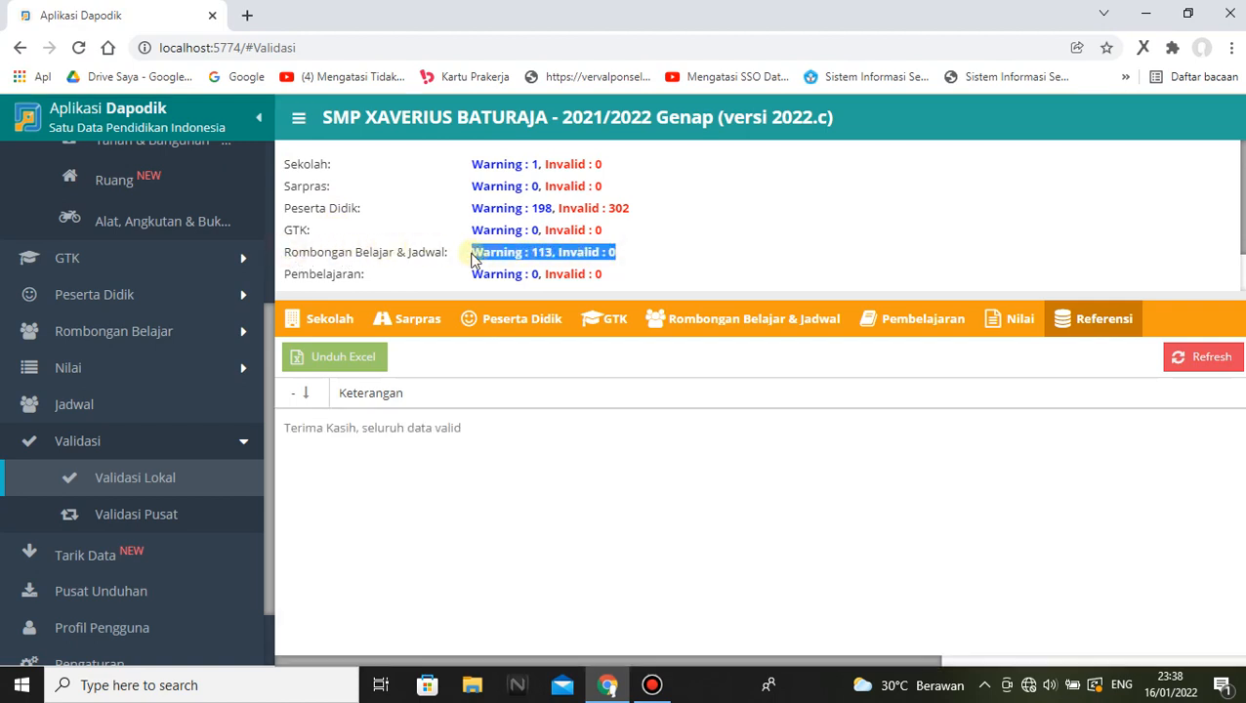
Check the Invalid count for Rombongan Belajar & Jadwal, and select the Kelas 7A row among the Reguler study groups.
{"action": "left_click", "coordinate": [652, 263]}
{"action": "left_click_drag", "start_coordinate": [629, 258], "coordinate": [555, 252]}
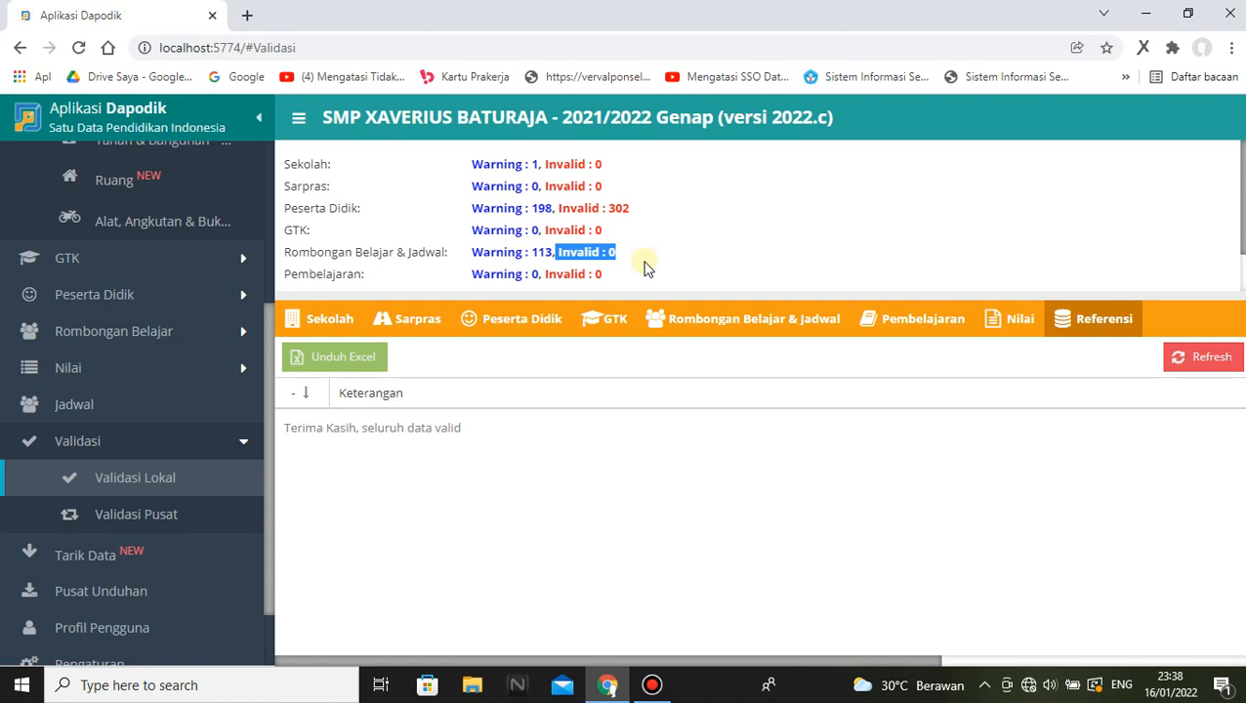
{"action": "left_click", "coordinate": [238, 333]}
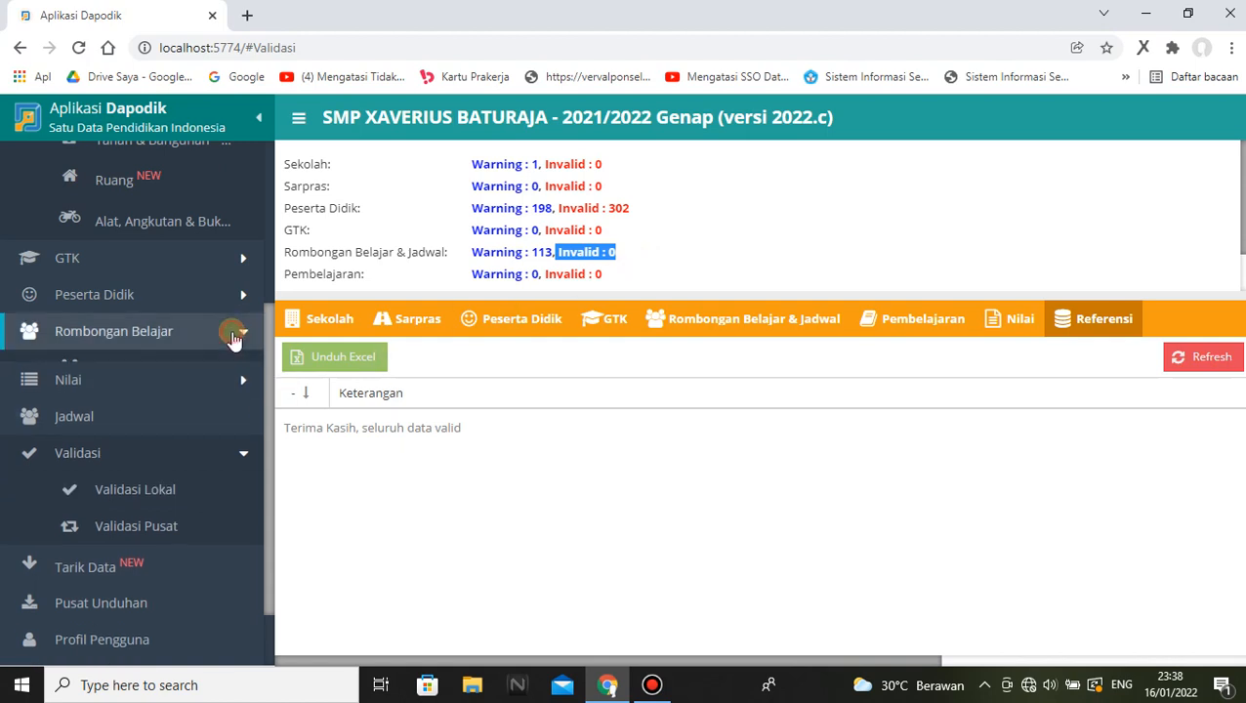
{"action": "left_click", "coordinate": [120, 367]}
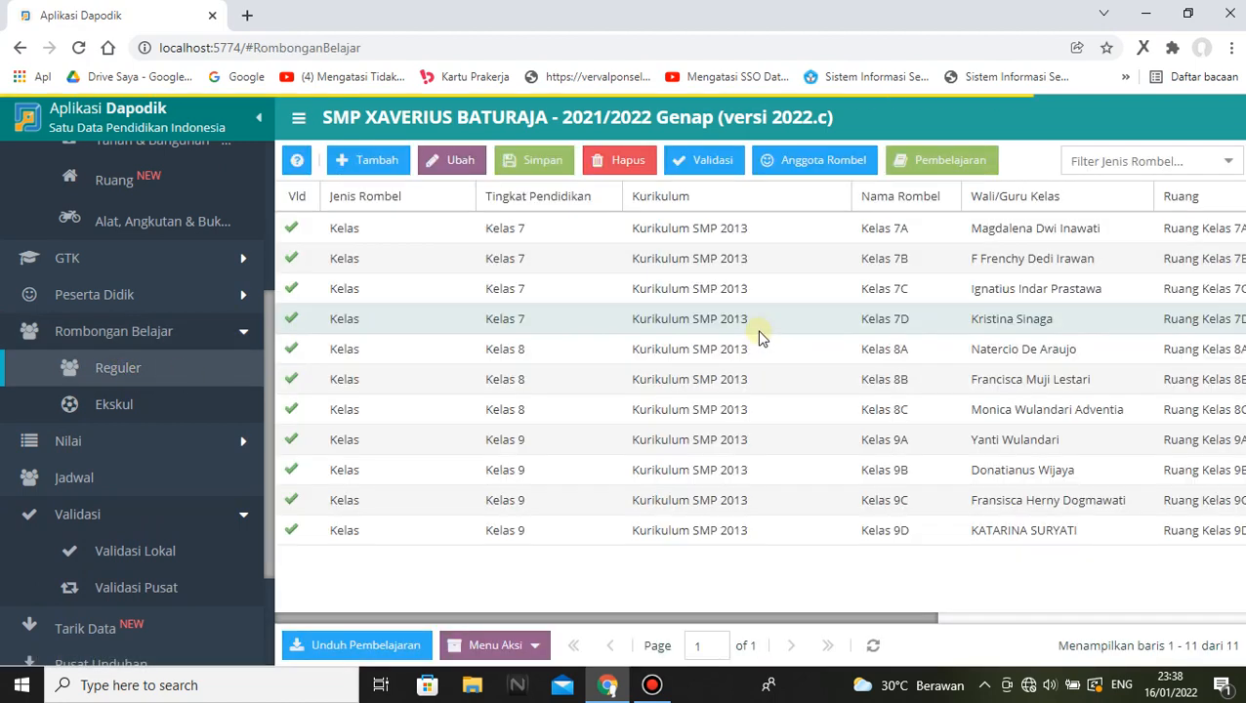
{"action": "left_click", "coordinate": [697, 235]}
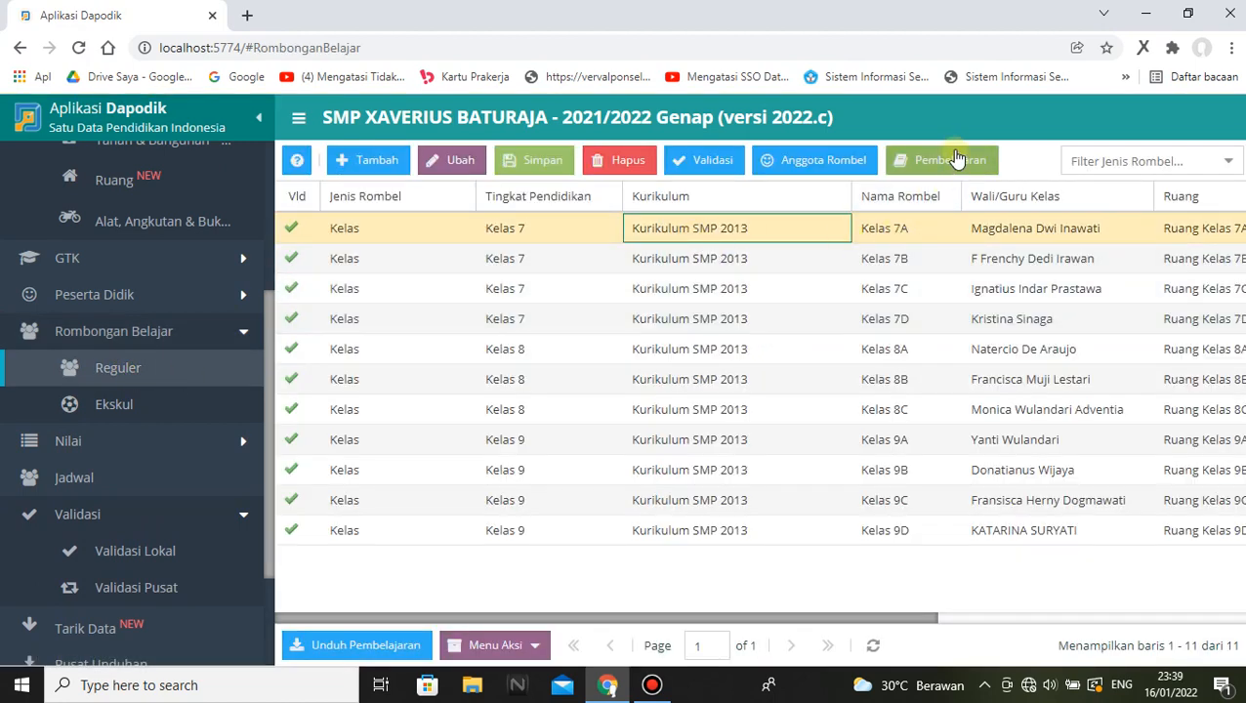
Show the Jadwal Pembelajaran of Ruang Kelas 7A and check its lessons for each day from Senin to Minggu.
{"action": "scroll", "coordinate": [156, 498], "scroll_direction": "down", "scroll_amount": 1}
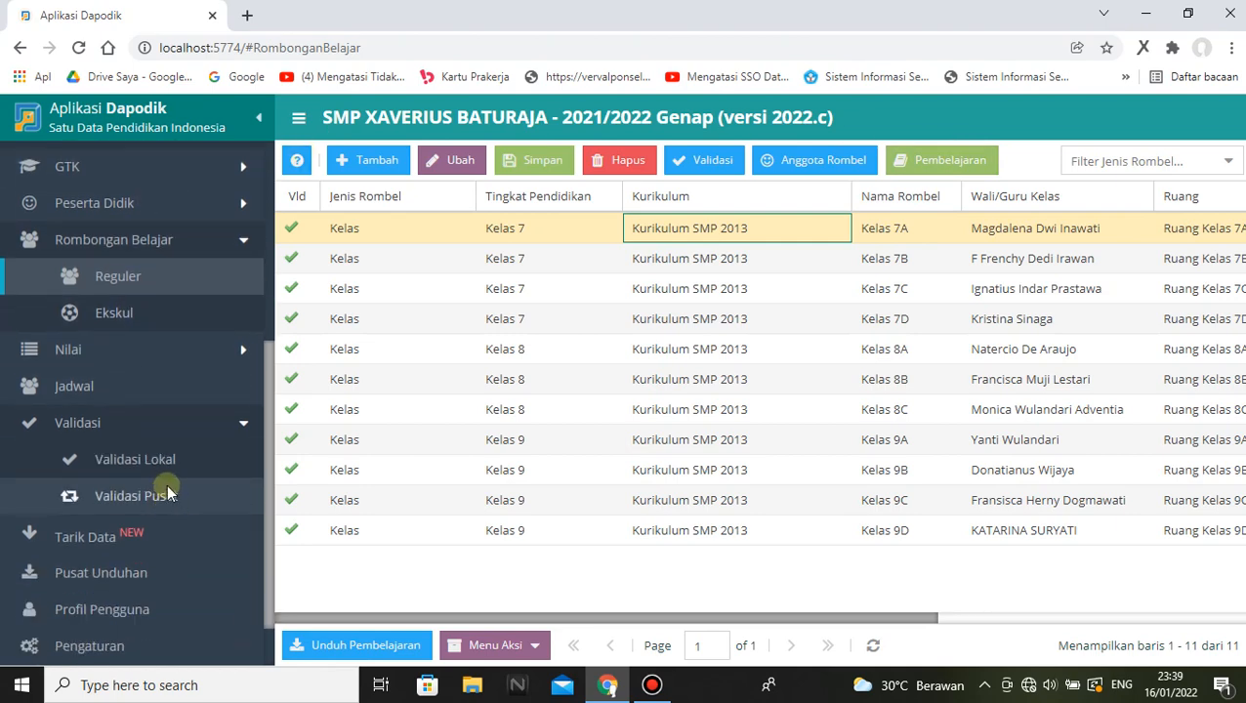
{"action": "left_click", "coordinate": [99, 386]}
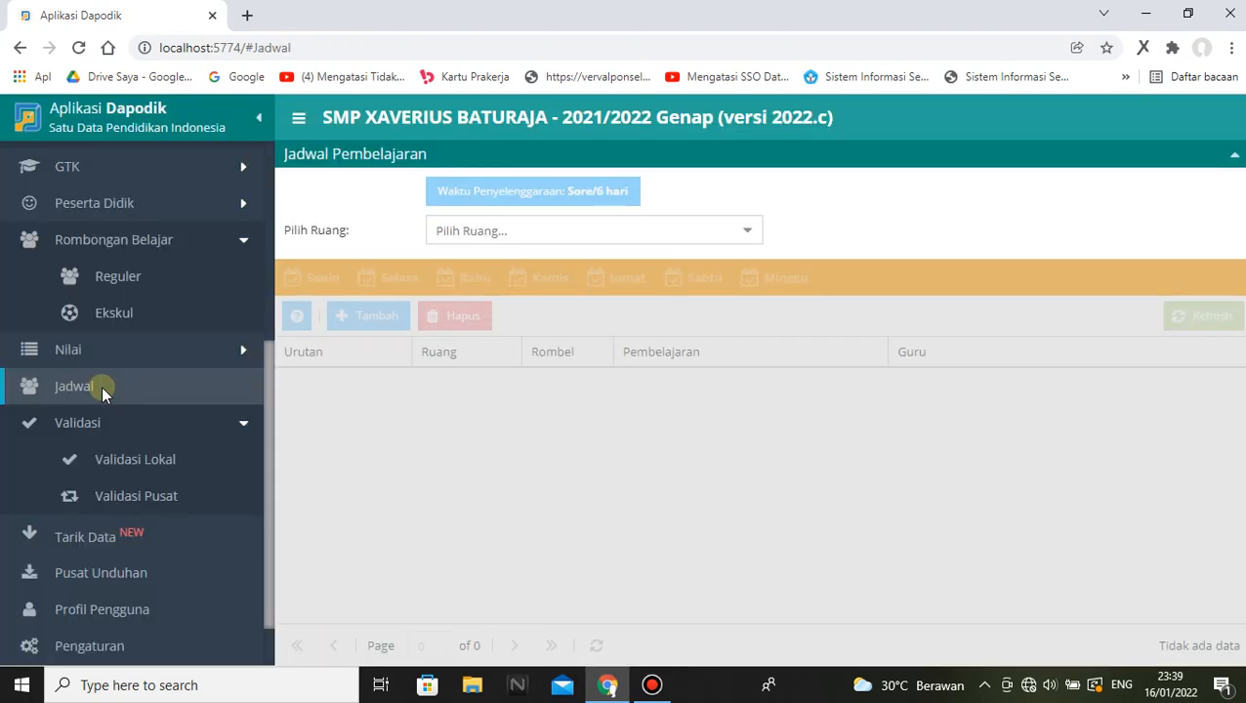
{"action": "left_click", "coordinate": [747, 231]}
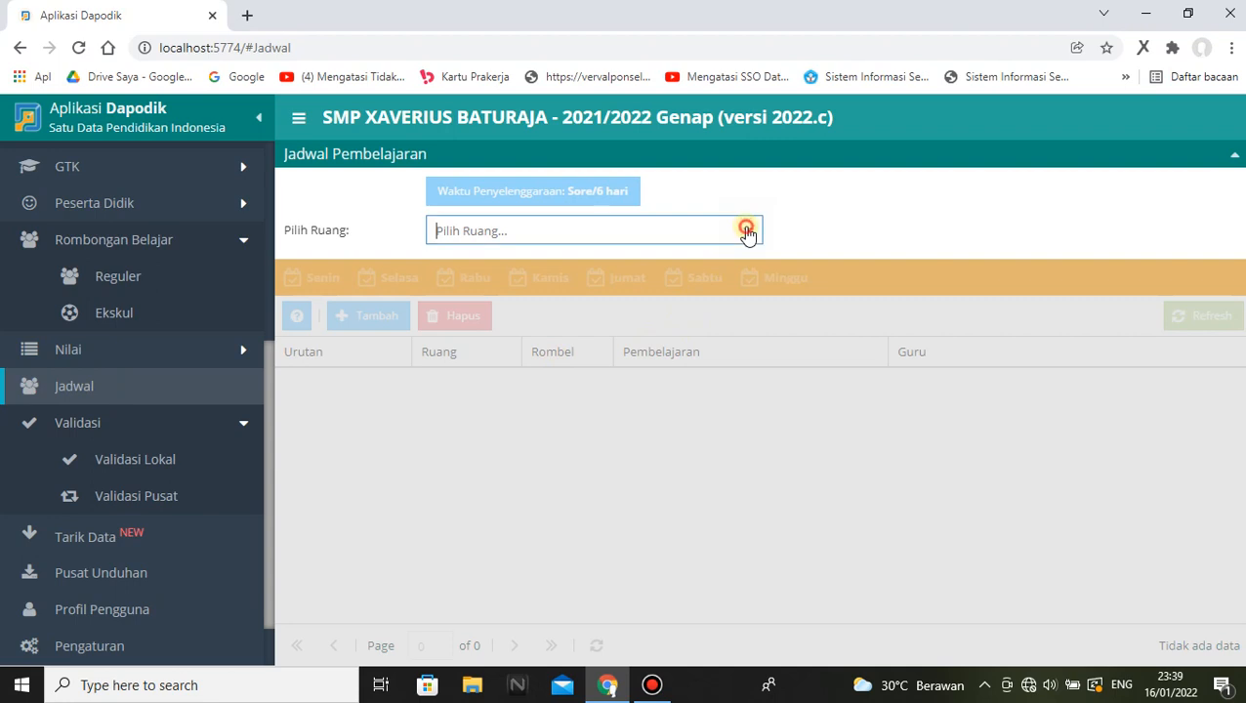
{"action": "left_click", "coordinate": [625, 262]}
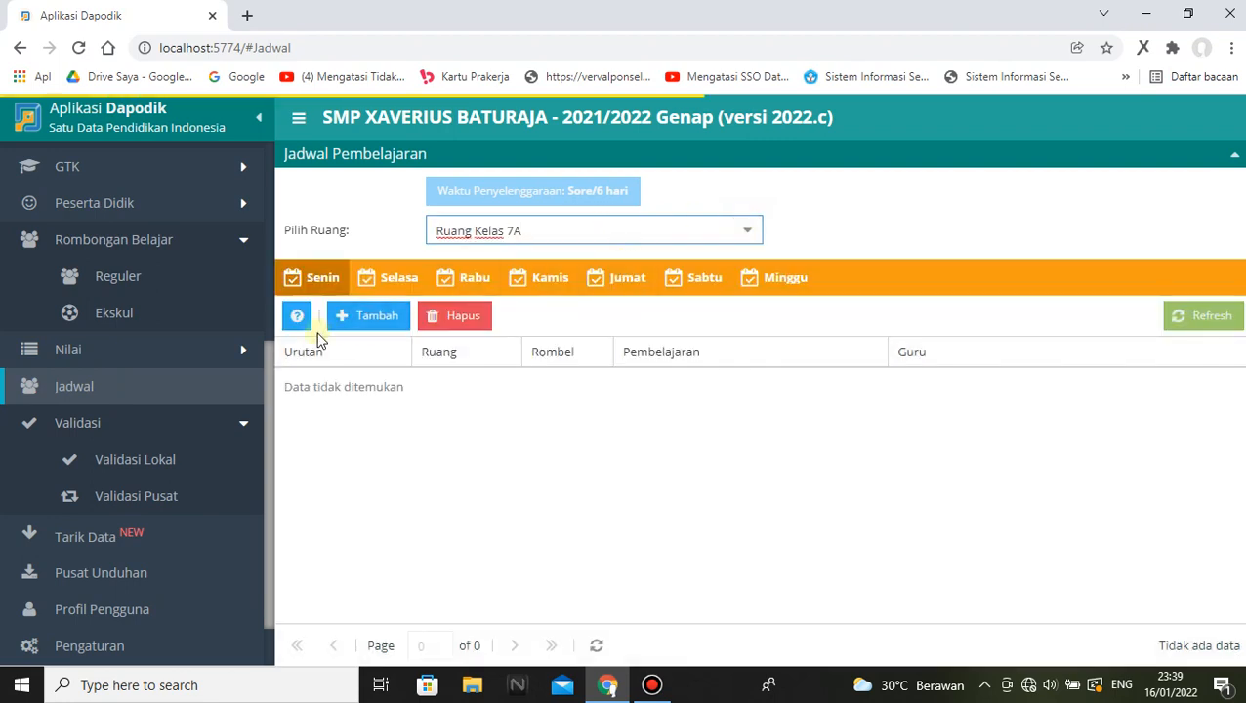
{"action": "left_click", "coordinate": [386, 280]}
{"action": "left_click", "coordinate": [477, 281]}
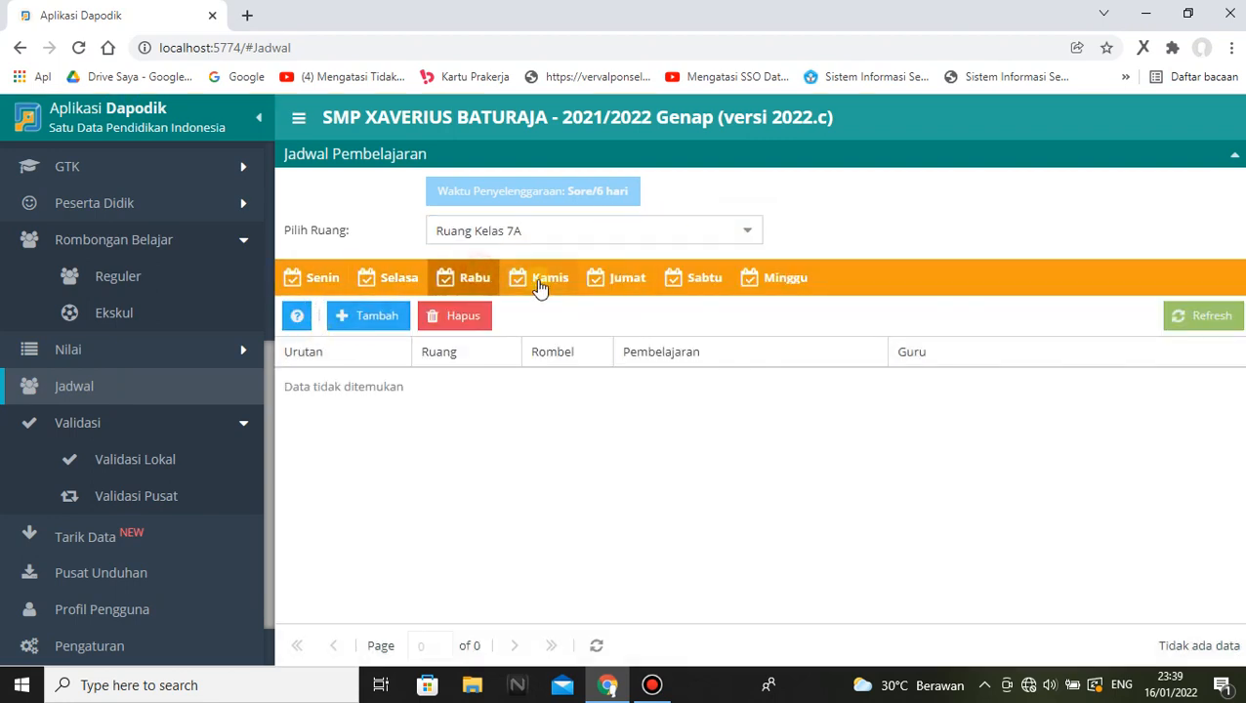
{"action": "left_click", "coordinate": [552, 281]}
{"action": "left_click", "coordinate": [603, 283]}
{"action": "left_click", "coordinate": [701, 289]}
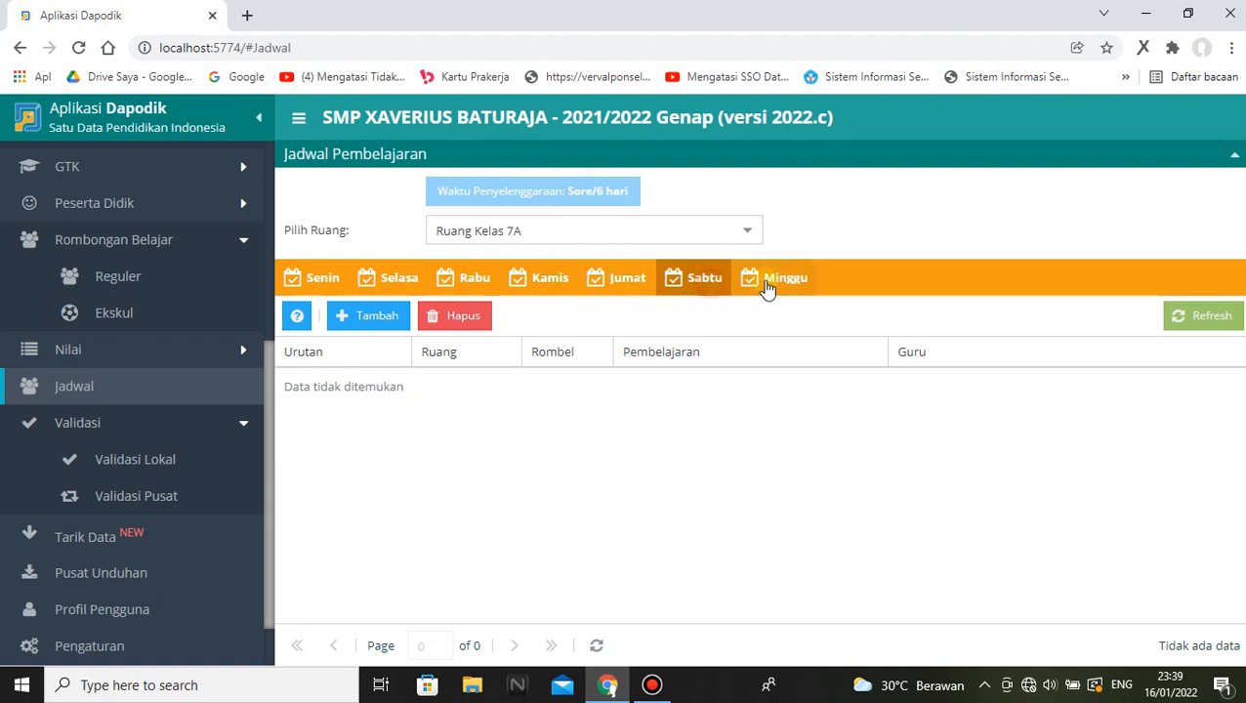
{"action": "left_click", "coordinate": [771, 287]}
Refresh the Ruang Kelas 7A schedule and recheck every day from Senin to Minggu for lesson entries.
{"action": "left_click", "coordinate": [1224, 323]}
{"action": "left_click", "coordinate": [1221, 325]}
{"action": "left_click", "coordinate": [315, 281]}
{"action": "left_click", "coordinate": [383, 282]}
{"action": "left_click", "coordinate": [476, 283]}
{"action": "left_click", "coordinate": [547, 284]}
{"action": "left_click", "coordinate": [627, 285]}
{"action": "left_click", "coordinate": [703, 284]}
{"action": "left_click", "coordinate": [782, 284]}
{"action": "left_click", "coordinate": [1196, 322]}
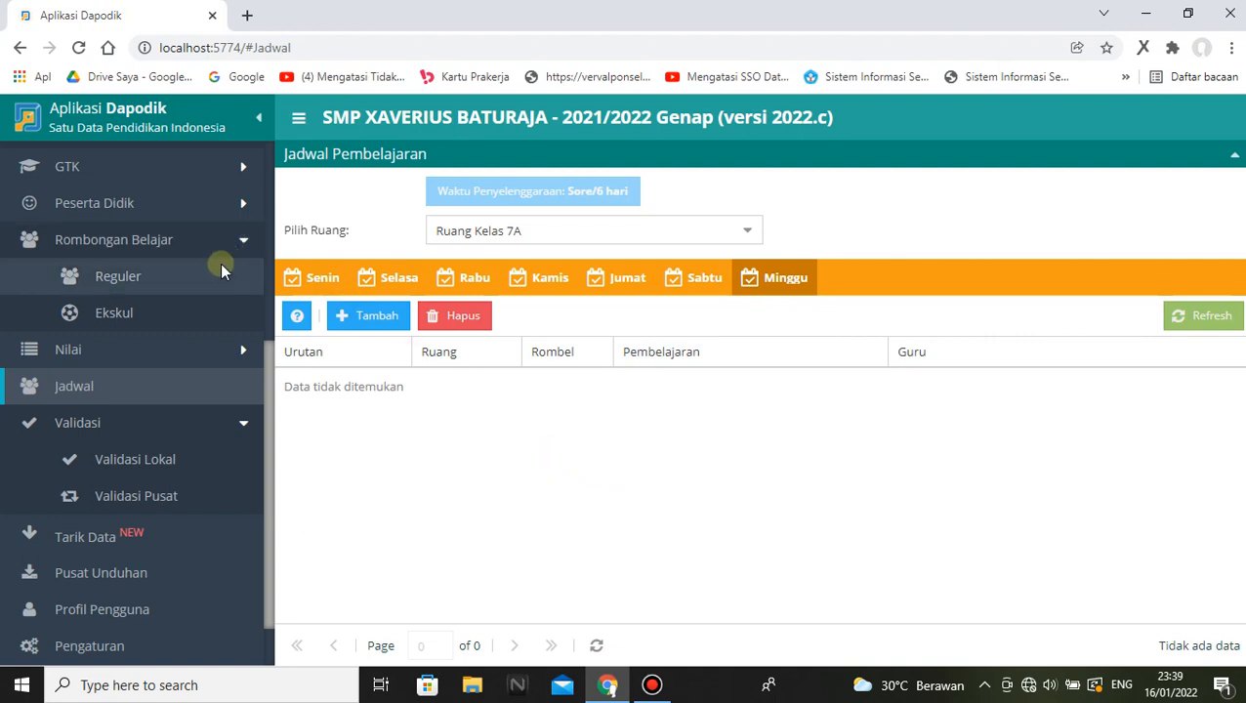
Return to Validasi Lokal and examine the Warning and Invalid counts for Rombongan Belajar & Jadwal.
{"action": "left_click", "coordinate": [154, 462]}
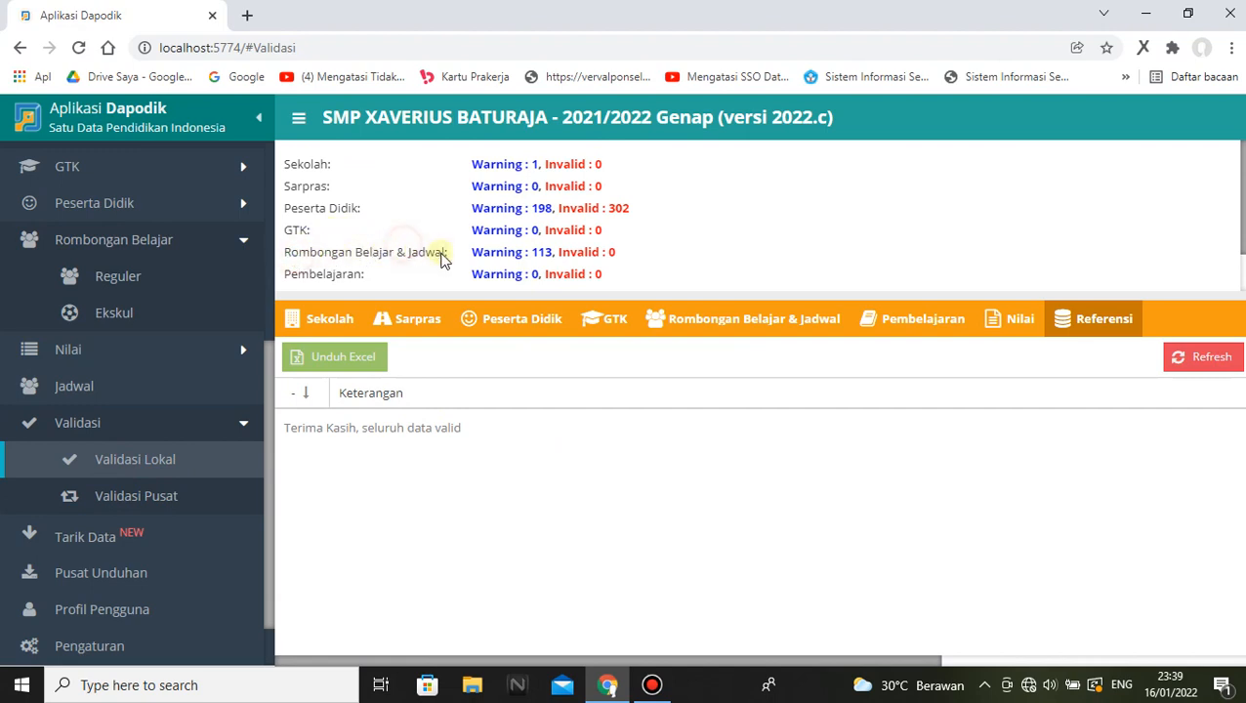
{"action": "left_click_drag", "start_coordinate": [633, 254], "coordinate": [528, 252]}
{"action": "left_click", "coordinate": [633, 262]}
{"action": "left_click_drag", "start_coordinate": [623, 251], "coordinate": [539, 252]}
{"action": "left_click", "coordinate": [631, 258]}
{"action": "left_click_drag", "start_coordinate": [631, 258], "coordinate": [545, 256]}
{"action": "left_click", "coordinate": [669, 248]}
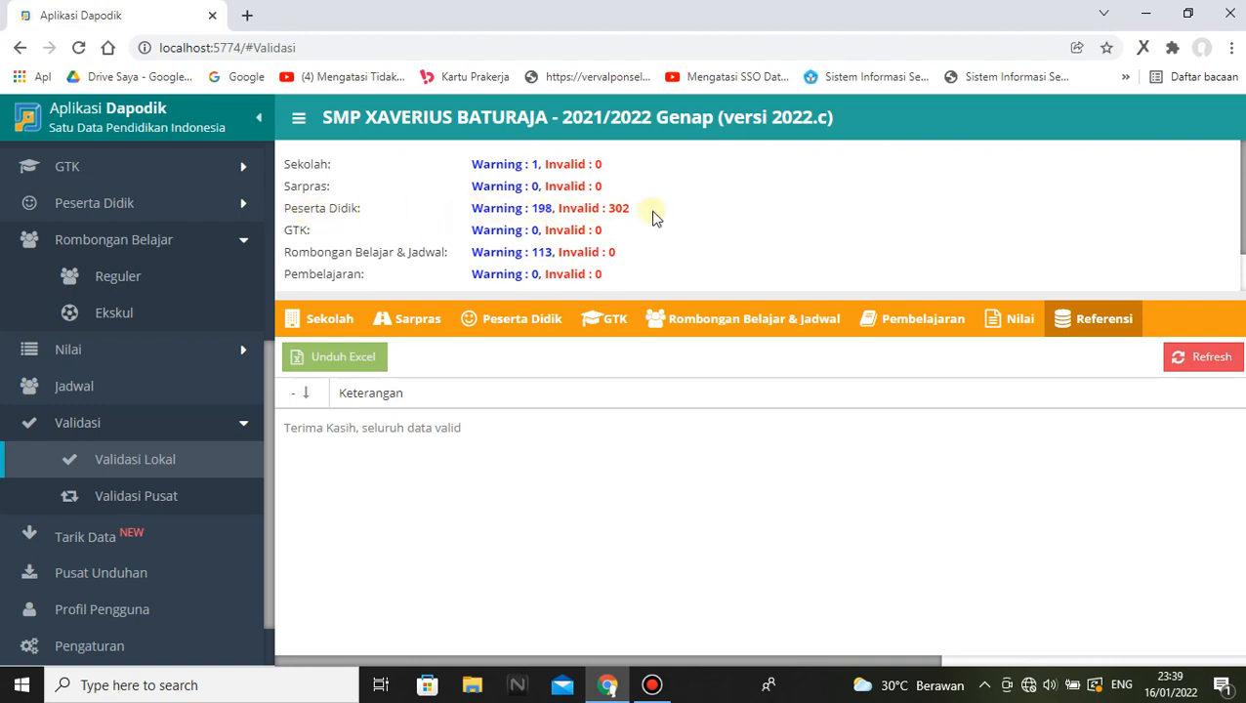
Examine the Warning and Invalid counts for Peserta Didik in the validation summary.
{"action": "left_click_drag", "start_coordinate": [650, 211], "coordinate": [505, 215]}
{"action": "left_click", "coordinate": [467, 214]}
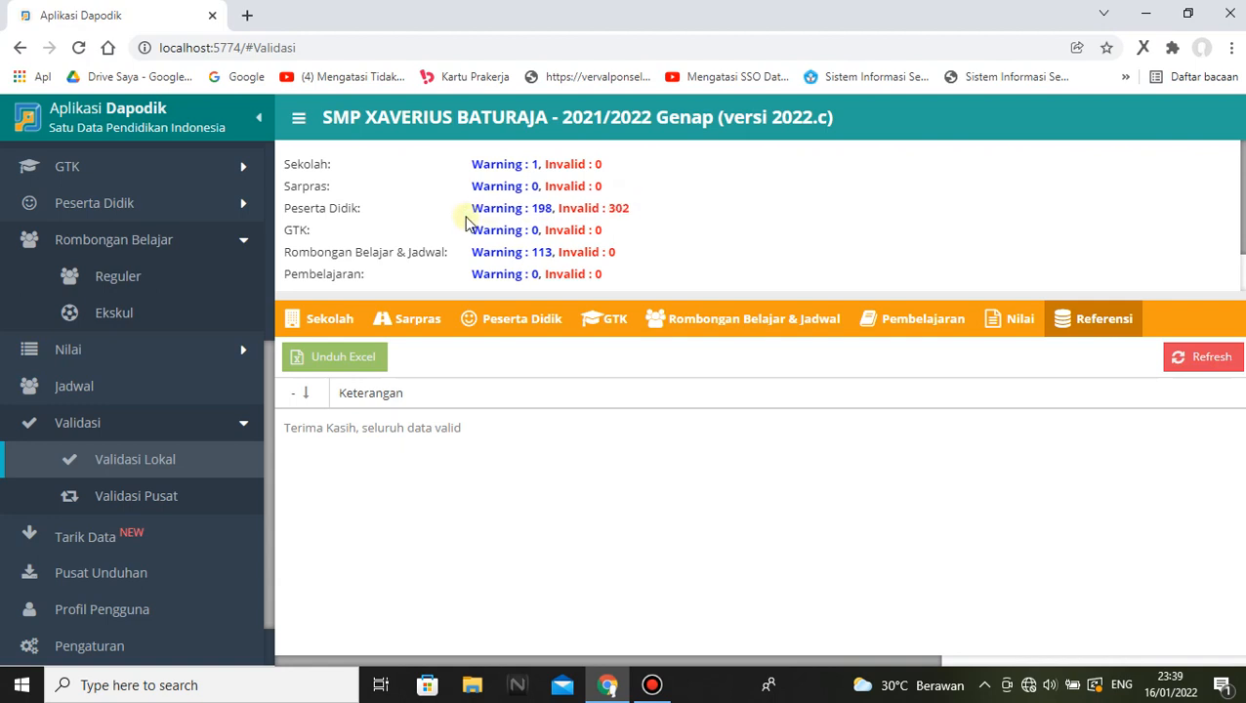
{"action": "left_click_drag", "start_coordinate": [642, 210], "coordinate": [483, 208]}
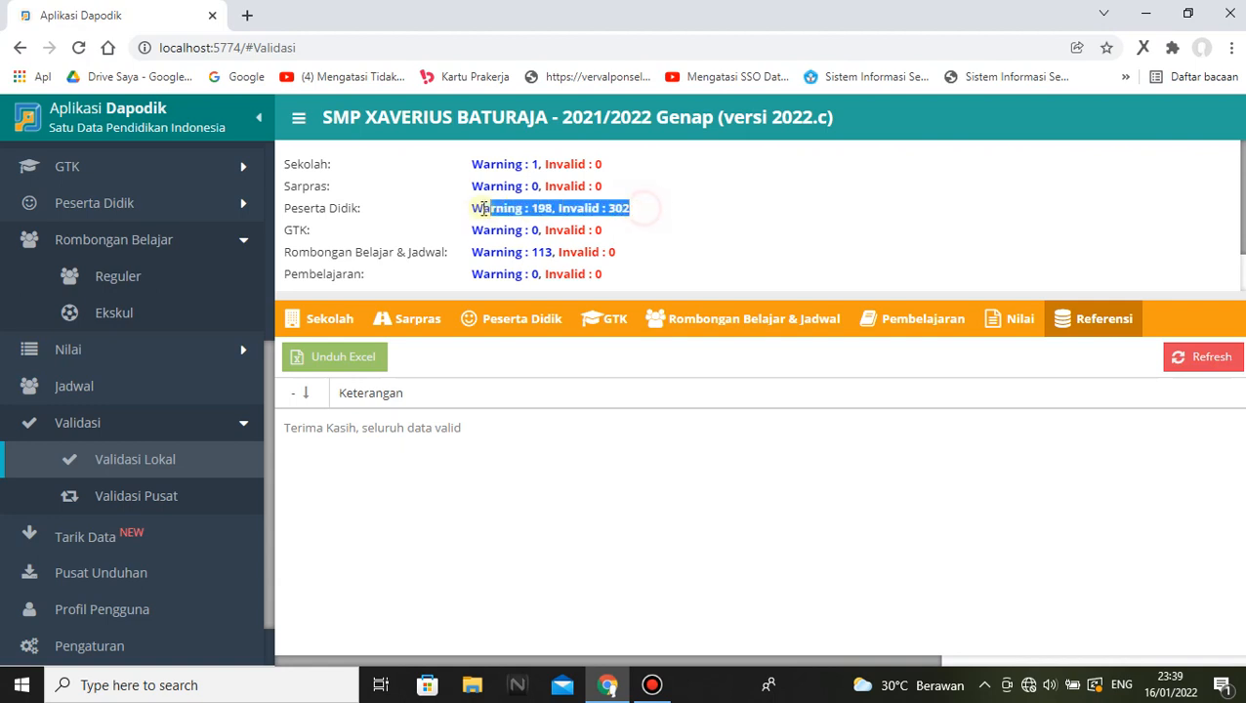
{"action": "left_click", "coordinate": [647, 213]}
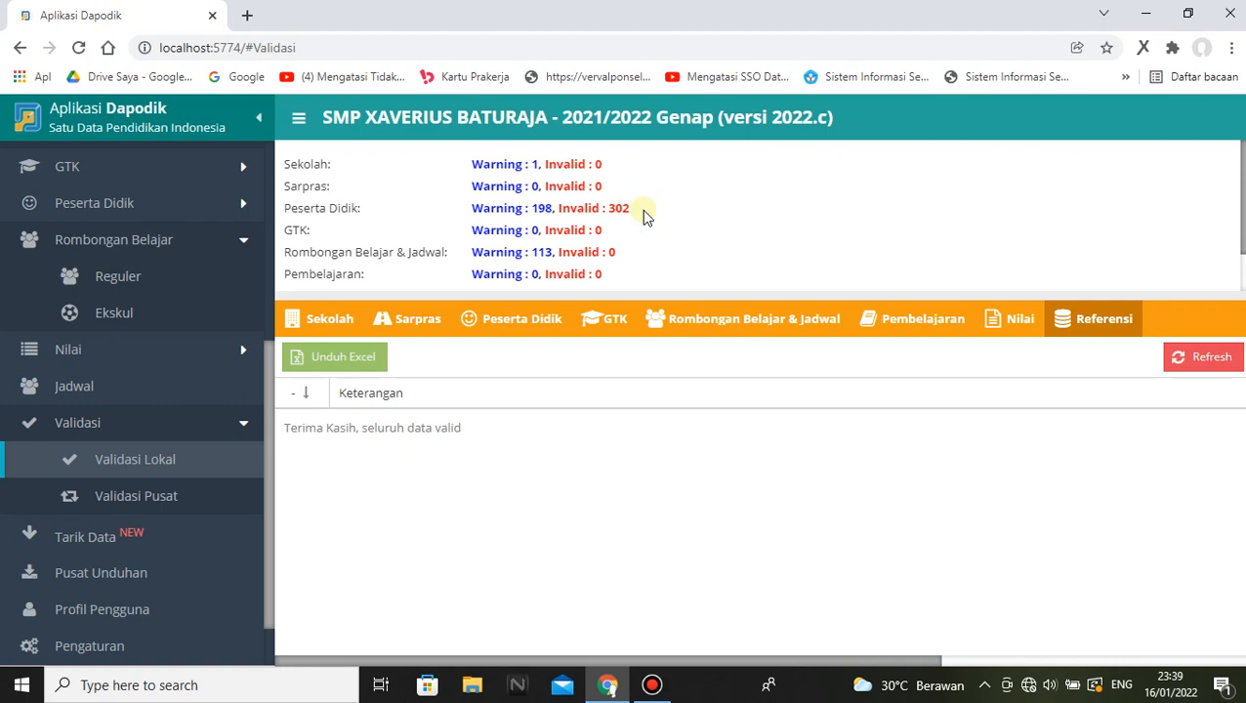